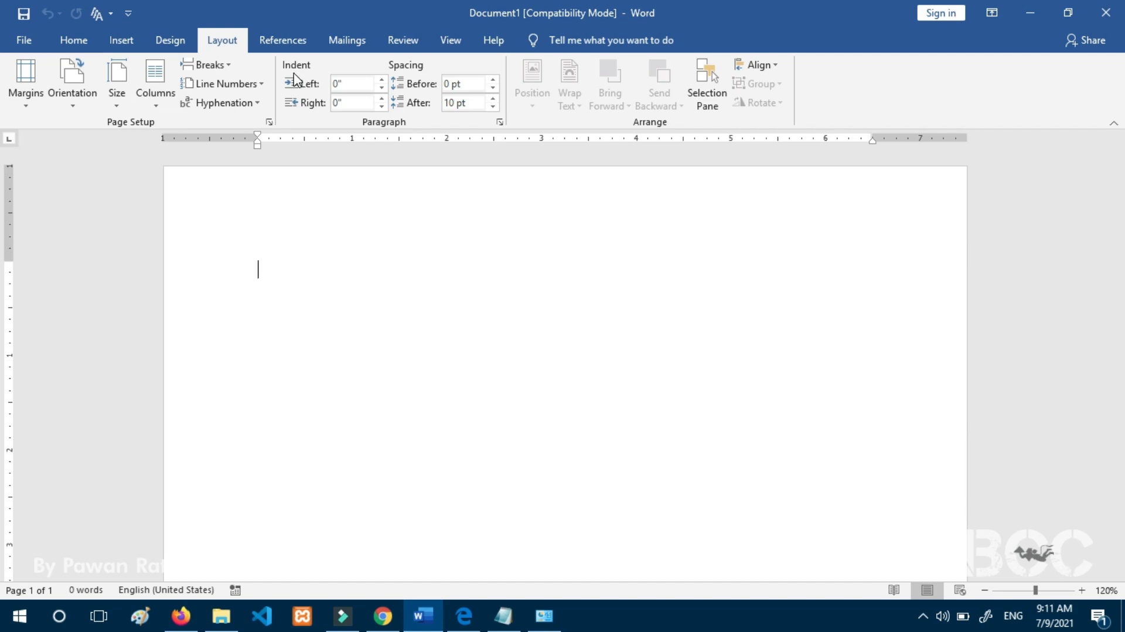
{"action": "scroll", "coordinate": [412, 352], "scroll_direction": "down", "scroll_amount": 15}
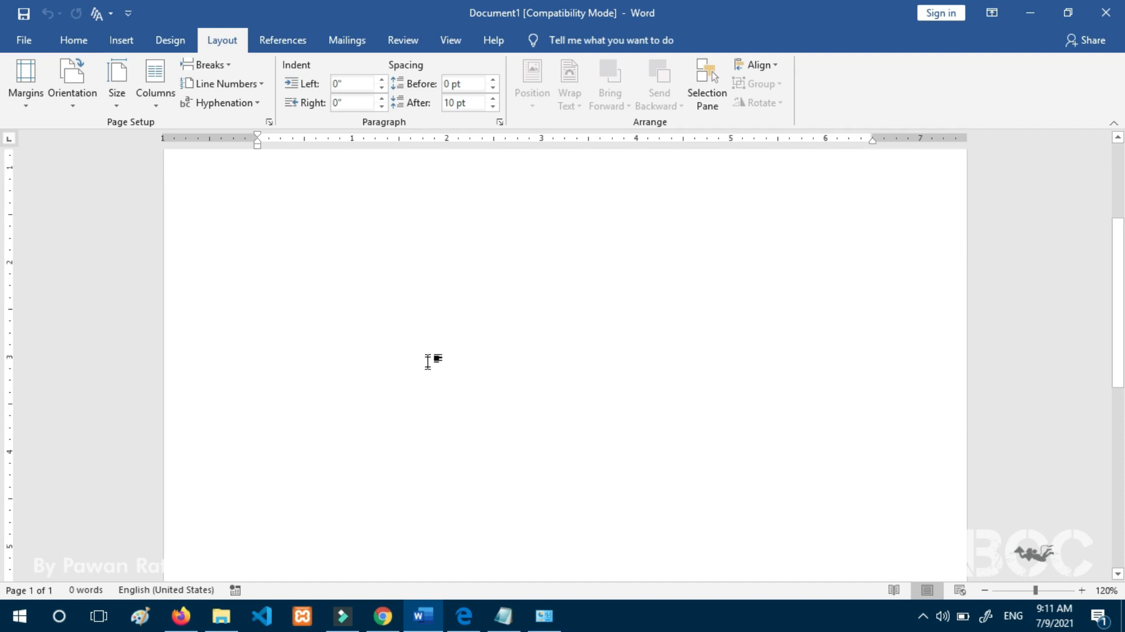
{"action": "scroll", "coordinate": [1122, 469], "scroll_direction": "up", "scroll_amount": 8}
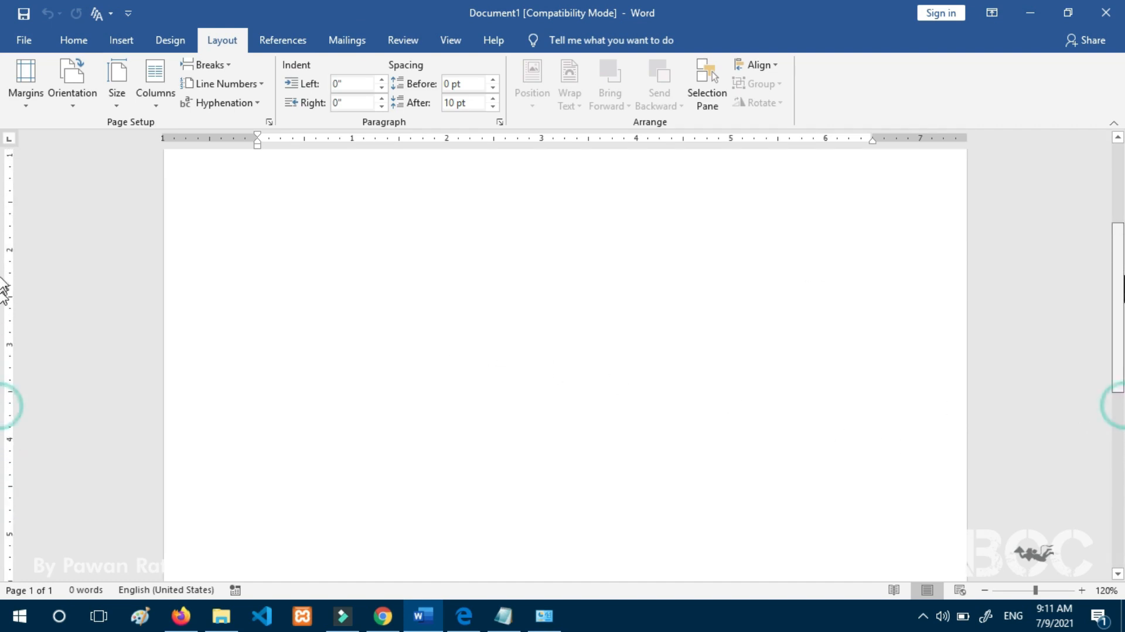
{"action": "scroll", "coordinate": [947, 240], "scroll_direction": "up", "scroll_amount": 5}
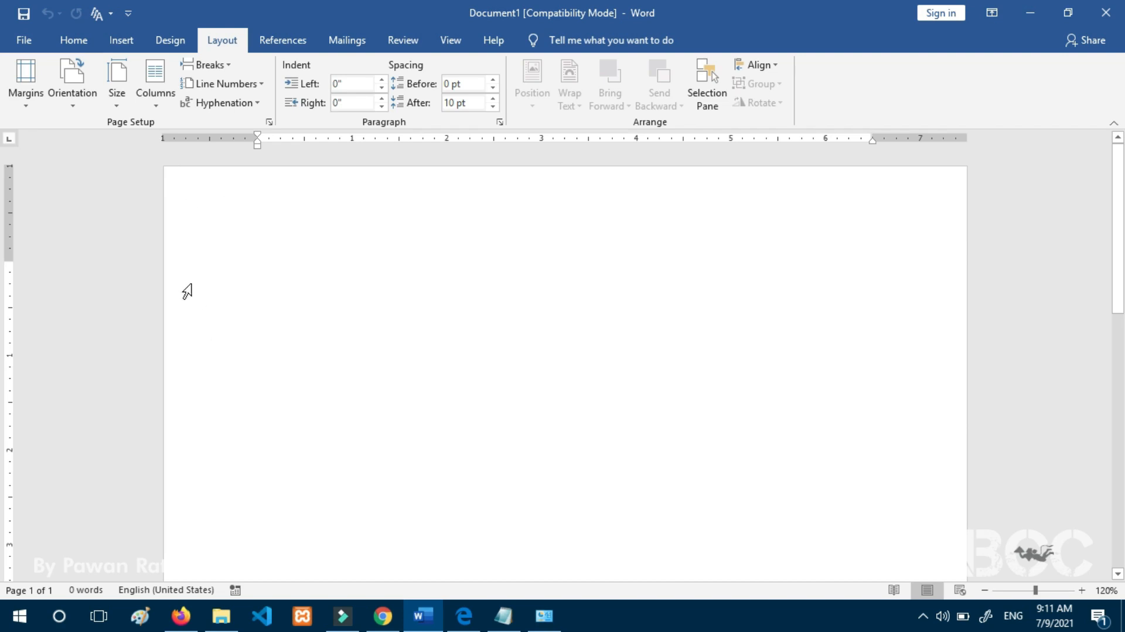
Try the Narrow, Moderate and Wide margin presets one after another on the blank document.
{"action": "left_click", "coordinate": [27, 113]}
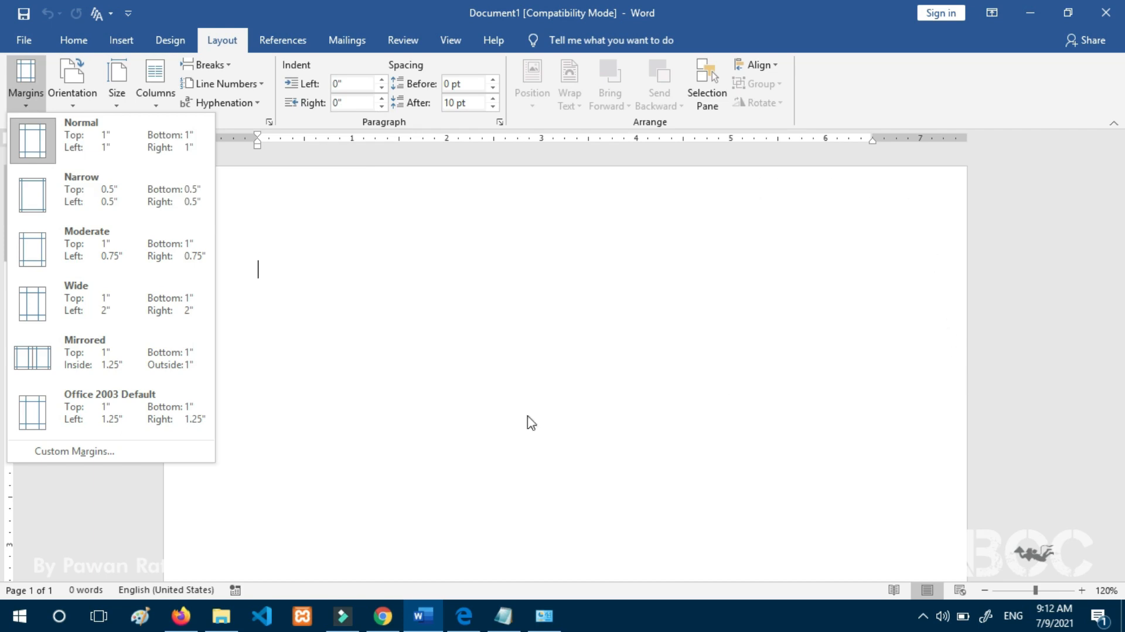
{"action": "left_click", "coordinate": [86, 193]}
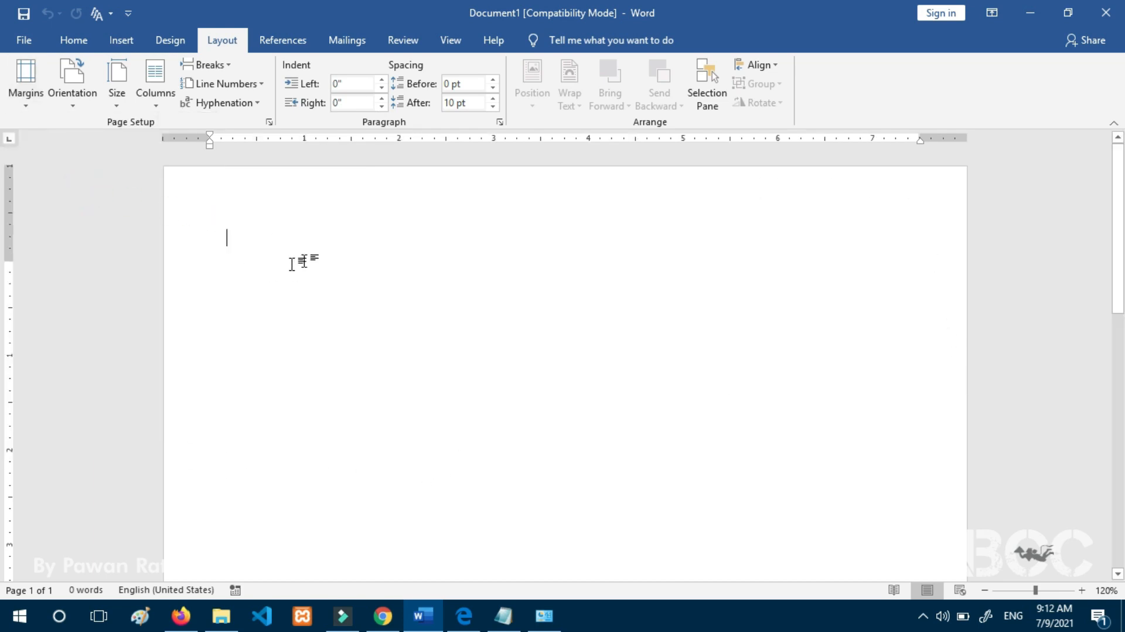
{"action": "left_click", "coordinate": [25, 111]}
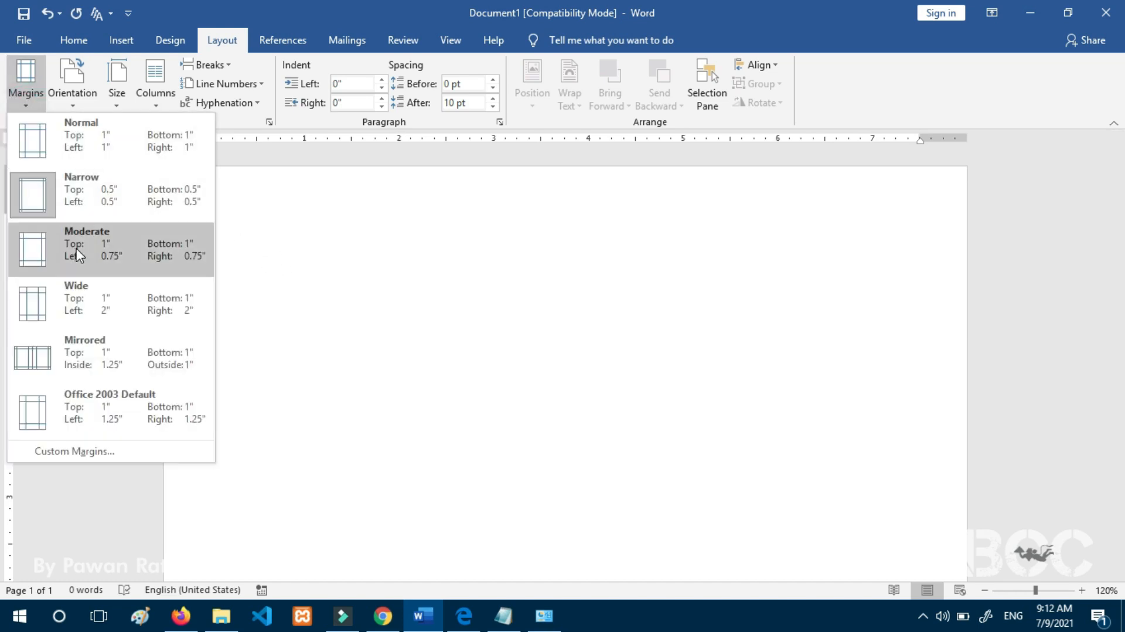
{"action": "left_click", "coordinate": [76, 248]}
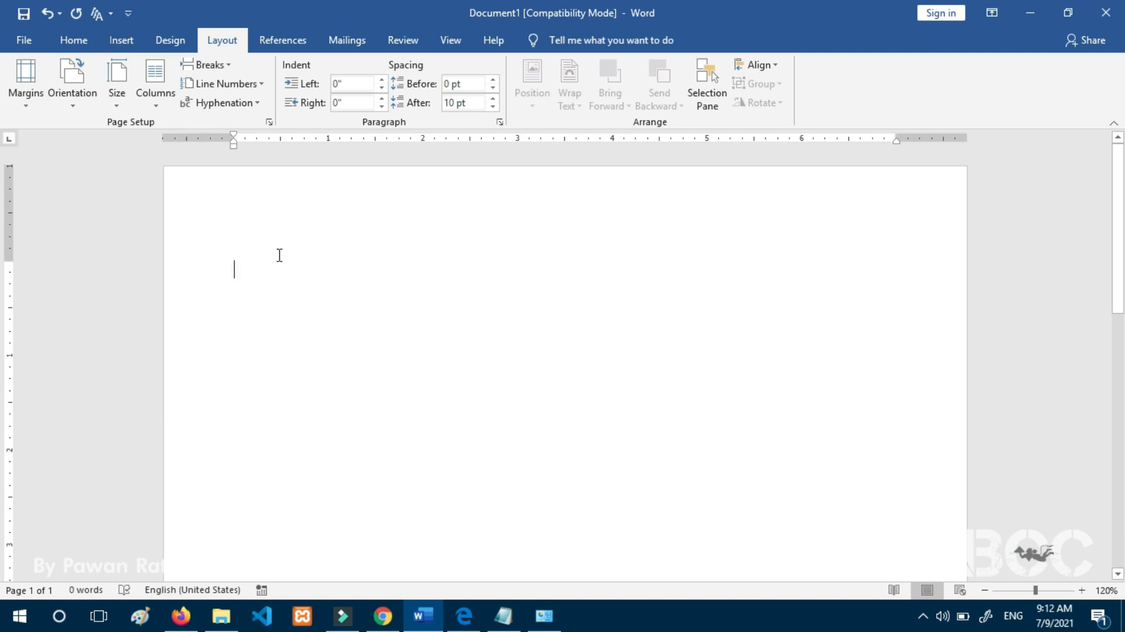
{"action": "left_click", "coordinate": [32, 110]}
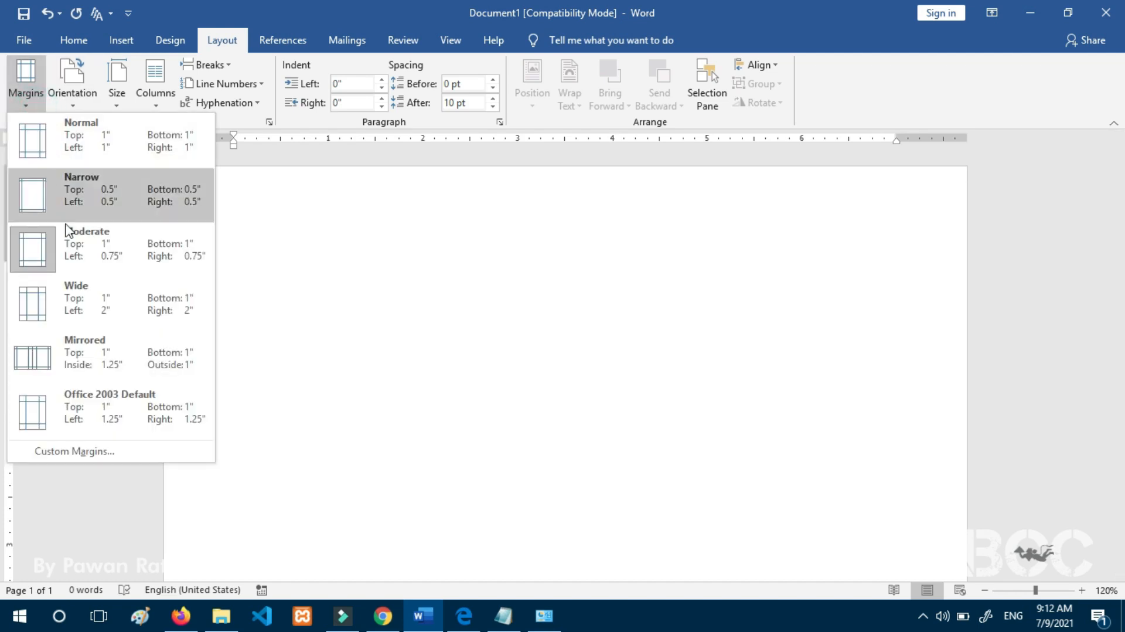
{"action": "left_click", "coordinate": [126, 312]}
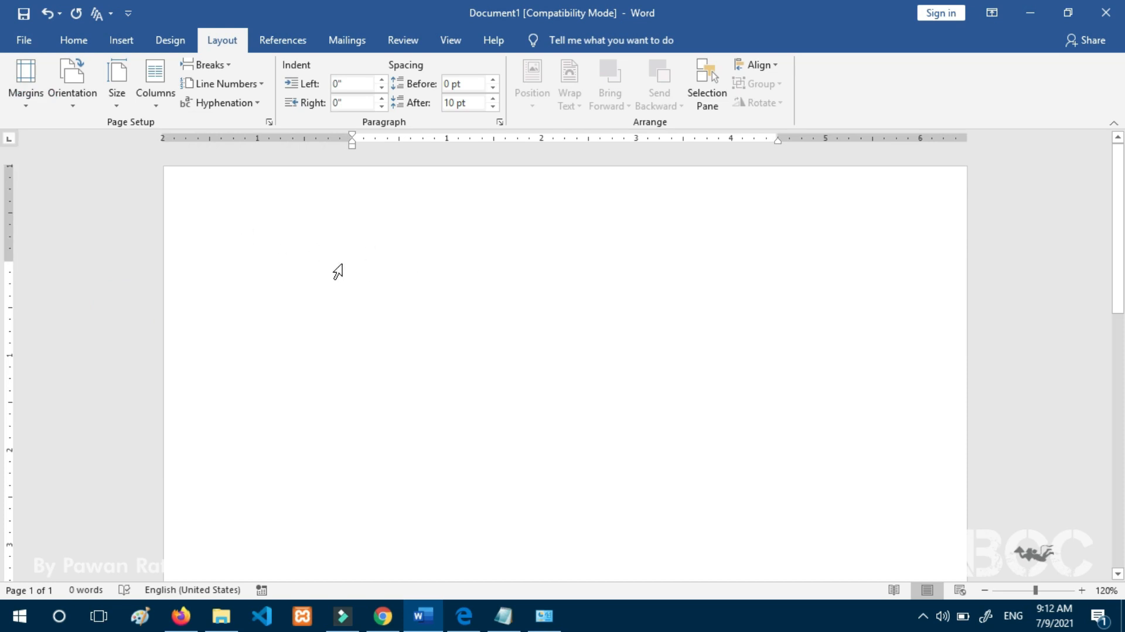
Fill the blank document with sample paragraphs using the =rand() formula.
{"action": "type", "text": "="}
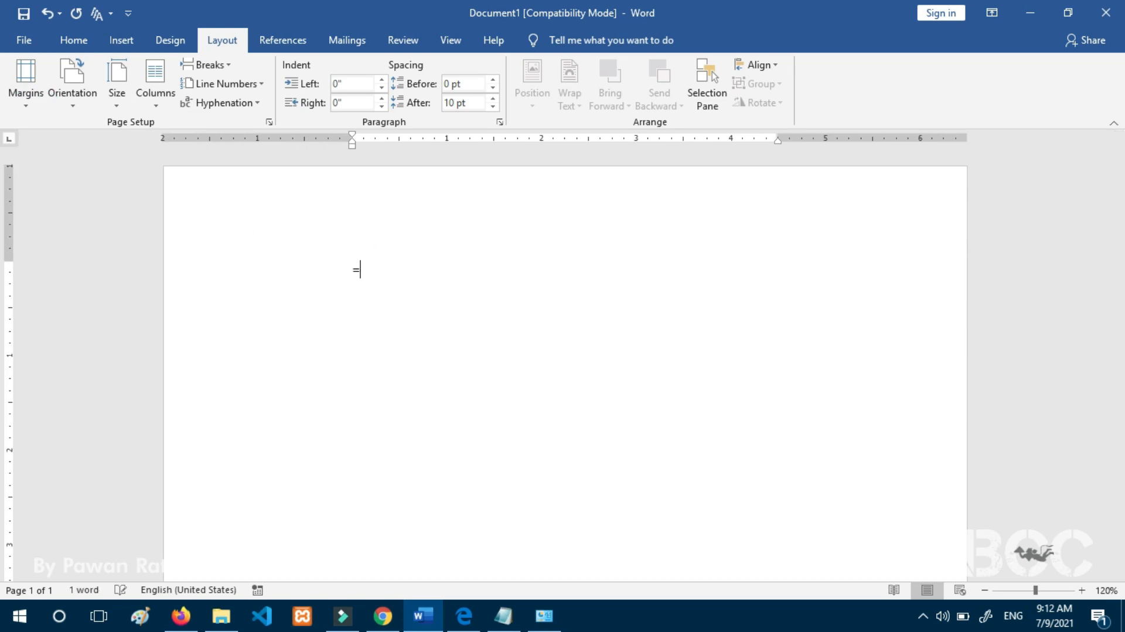
{"action": "type", "text": "rand()"}
{"action": "scroll", "coordinate": [427, 253], "scroll_direction": "up", "scroll_amount": 6}
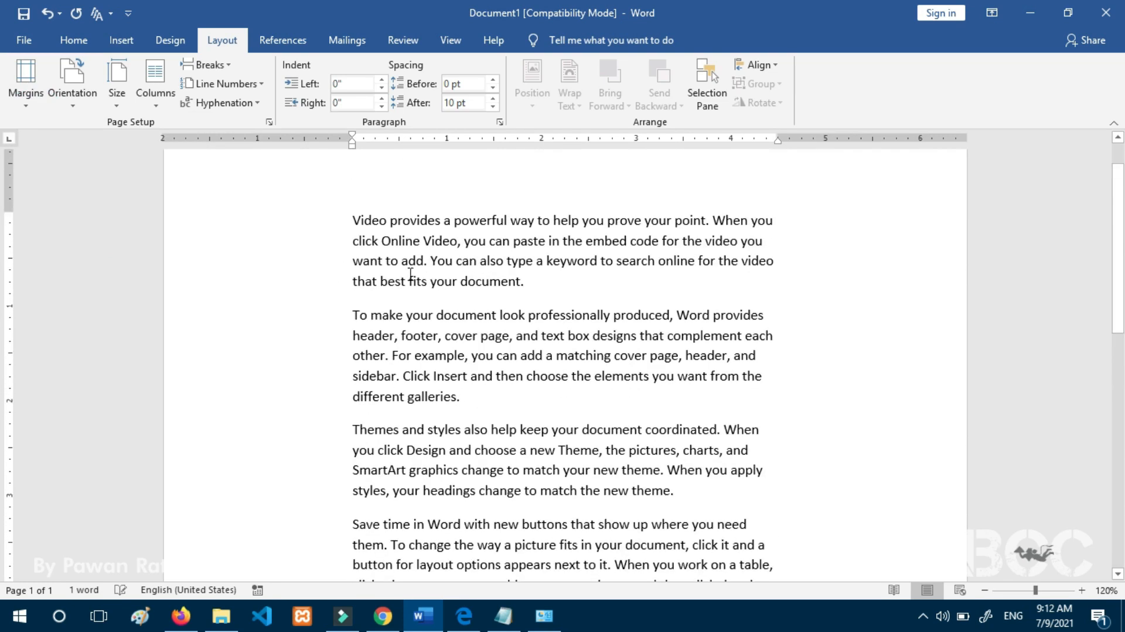
{"action": "scroll", "coordinate": [721, 246], "scroll_direction": "up", "scroll_amount": 1}
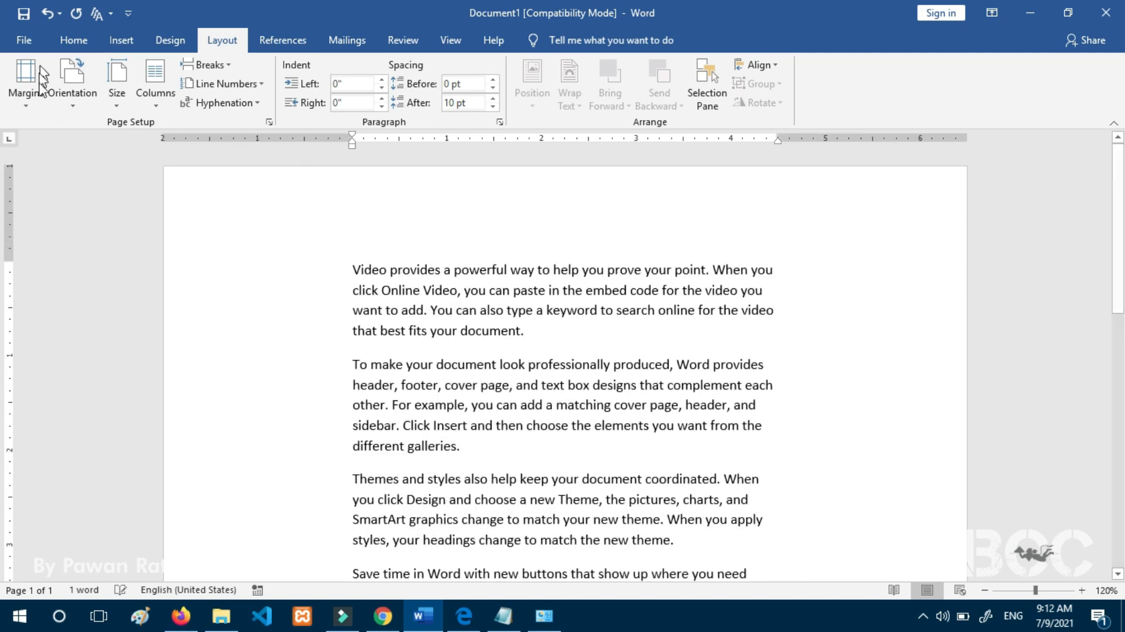
Apply the Mirrored margin preset to the sample text.
{"action": "left_click", "coordinate": [34, 103]}
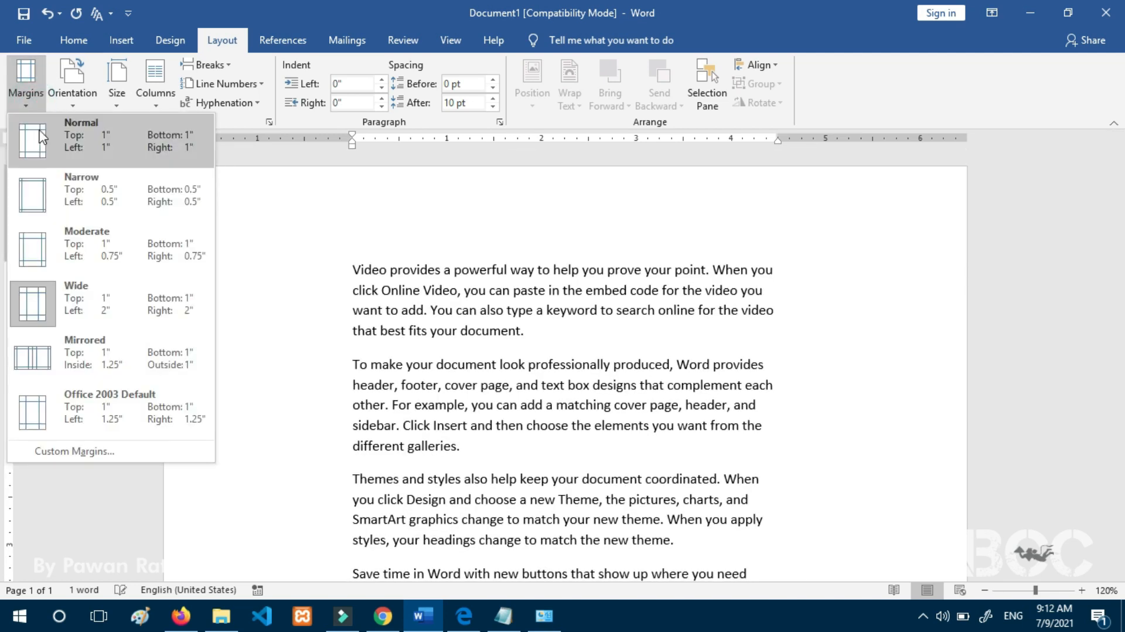
{"action": "left_click", "coordinate": [54, 356]}
{"action": "scroll", "coordinate": [59, 352], "scroll_direction": "down", "scroll_amount": 1}
{"action": "scroll", "coordinate": [416, 348], "scroll_direction": "up", "scroll_amount": 2}
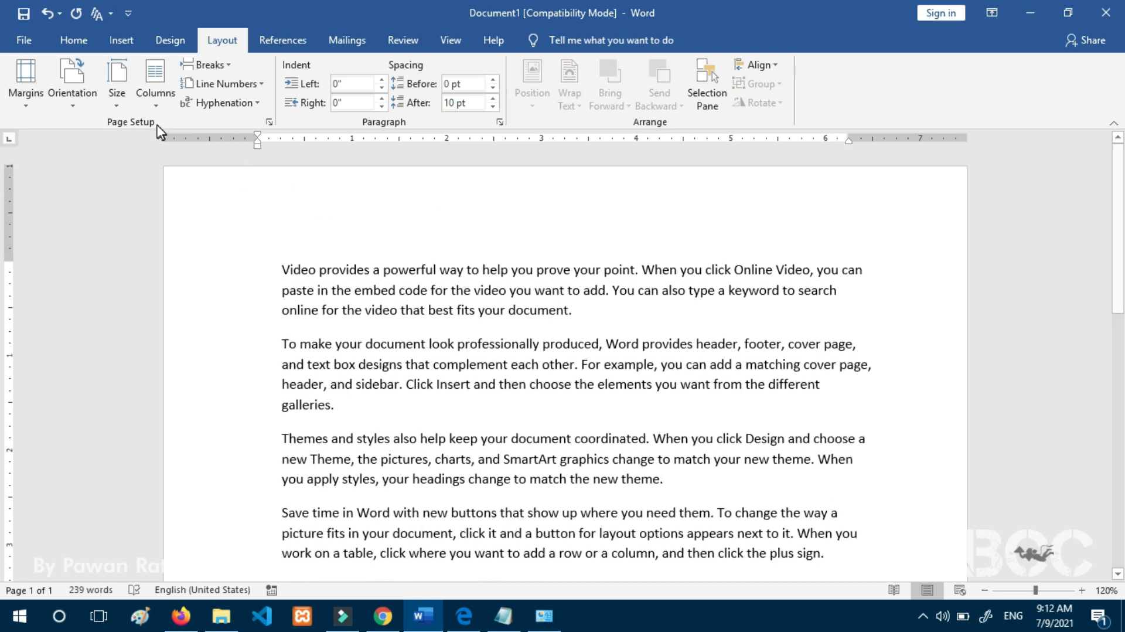
{"action": "left_click", "coordinate": [32, 104]}
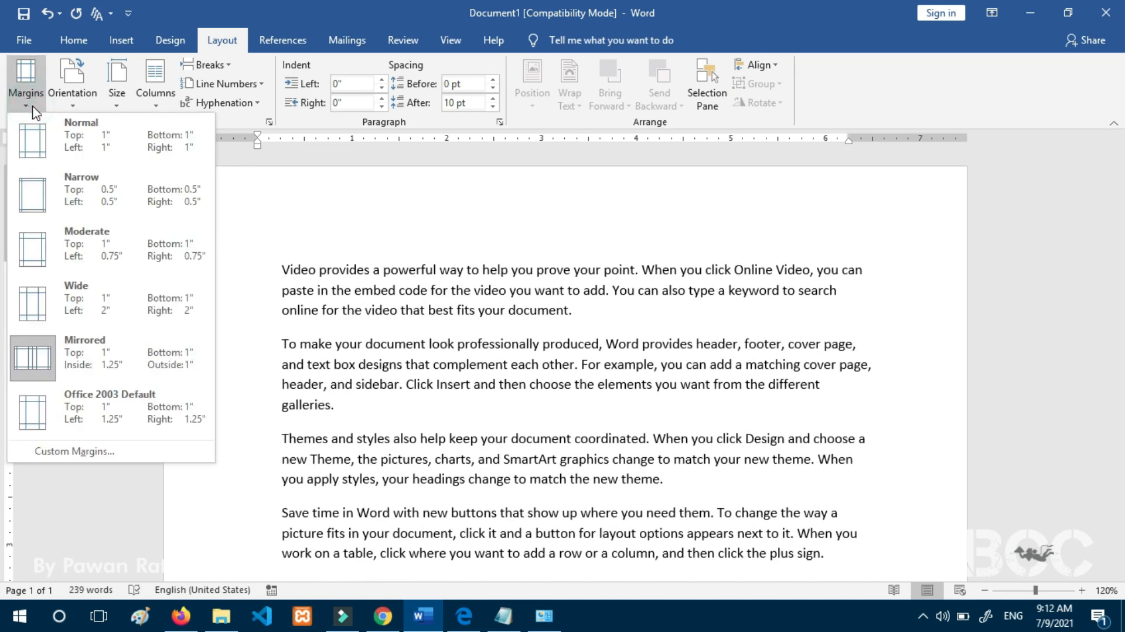
{"action": "left_click", "coordinate": [348, 204]}
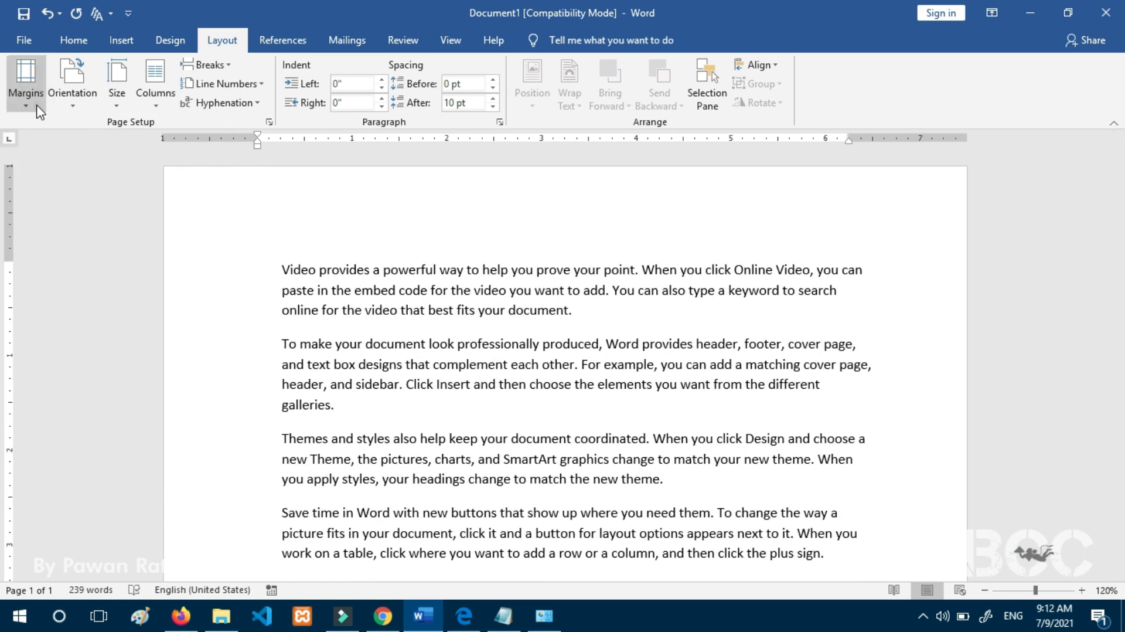
Set the document's margins to the Normal preset, 1" on all sides.
{"action": "left_click", "coordinate": [25, 88]}
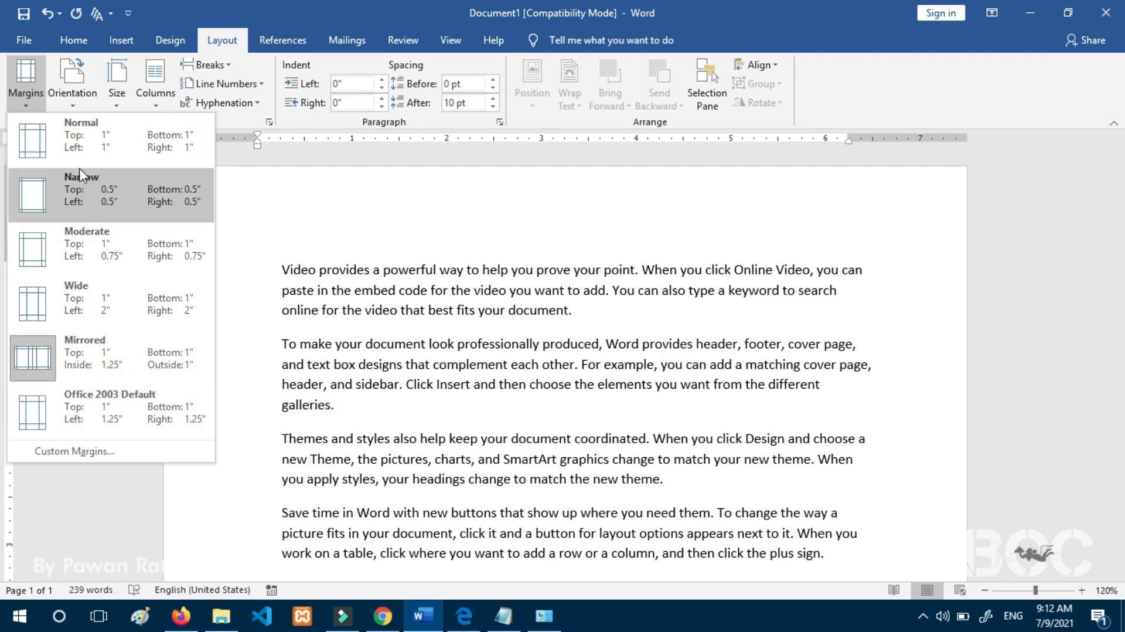
{"action": "left_click", "coordinate": [70, 143]}
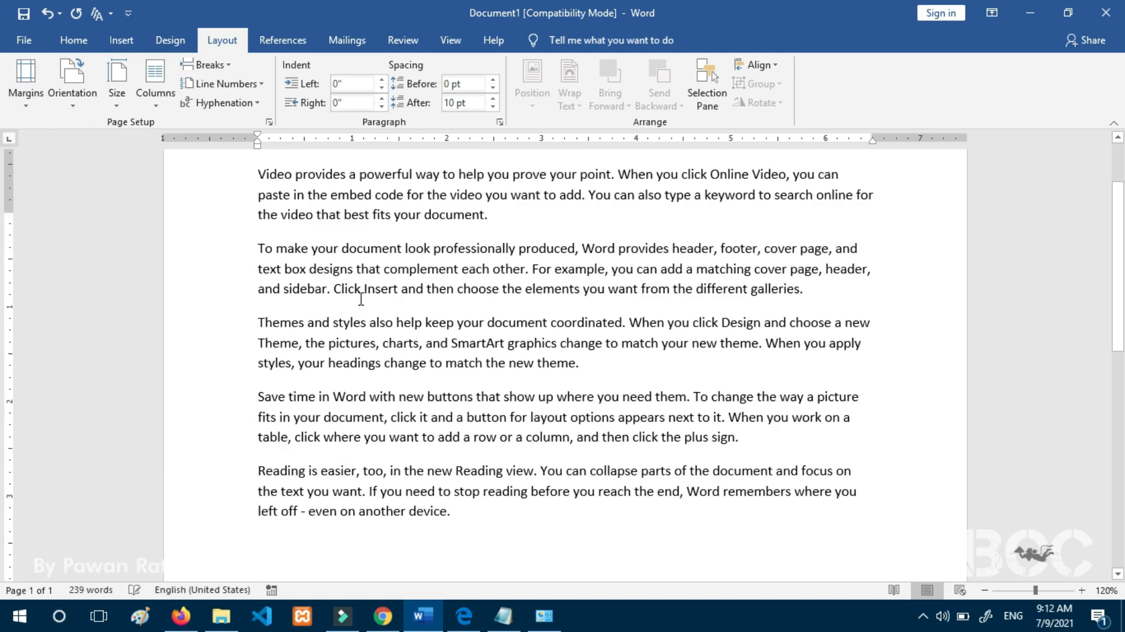
{"action": "scroll", "coordinate": [361, 299], "scroll_direction": "up", "scroll_amount": 2}
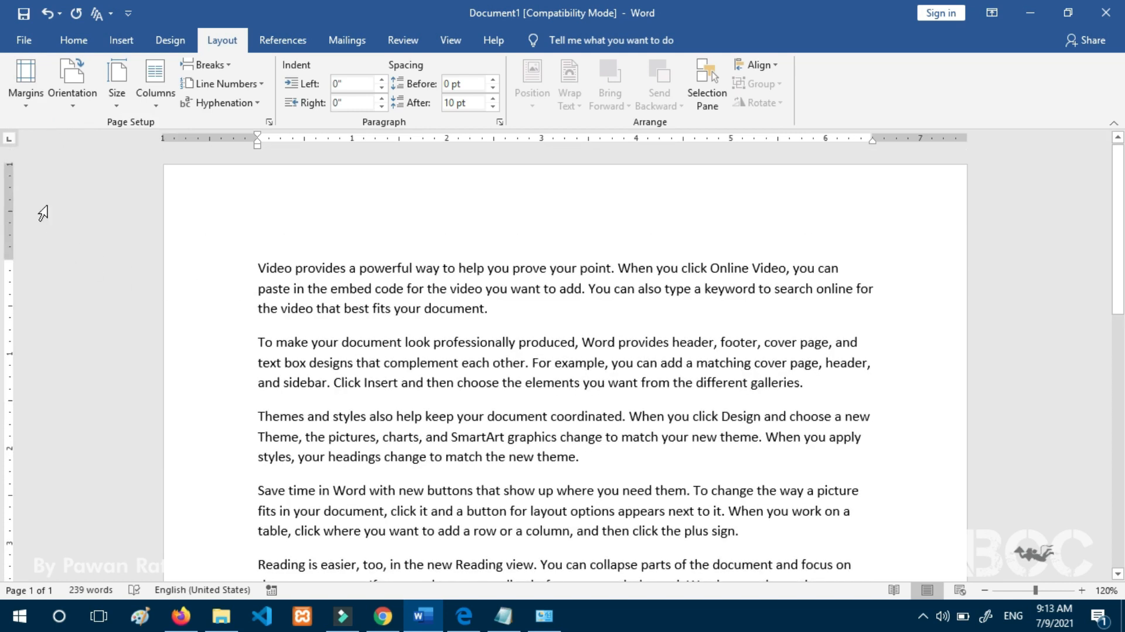
Examine the margin, paper and layout settings for custom margins in Page Setup, and close it without changes.
{"action": "left_click", "coordinate": [29, 99]}
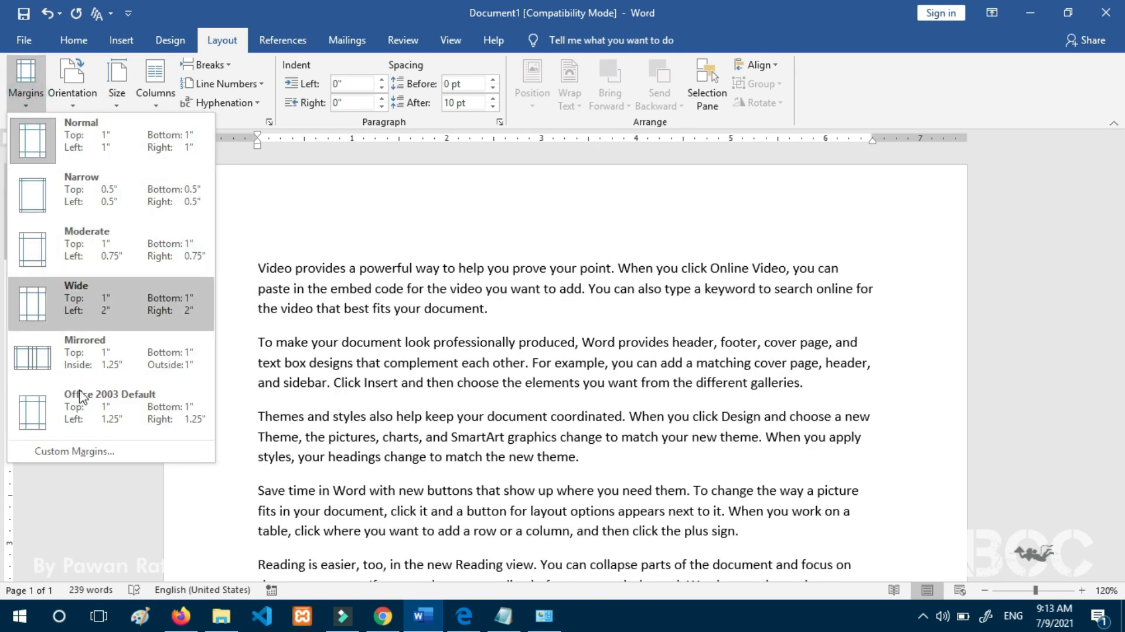
{"action": "left_click", "coordinate": [90, 450]}
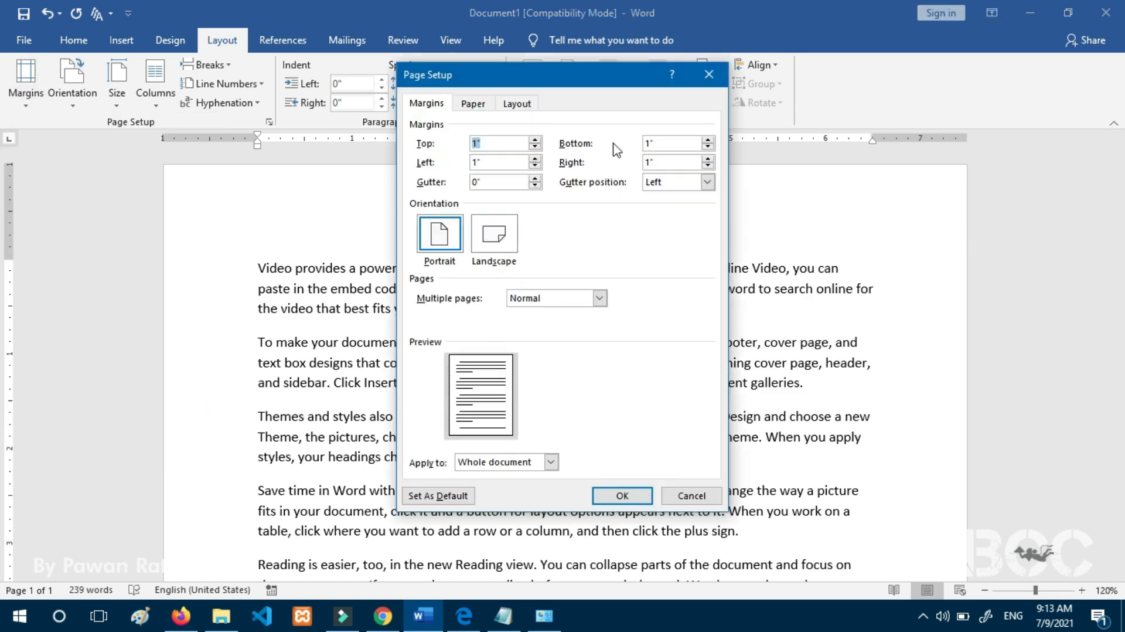
{"action": "left_click_drag", "start_coordinate": [555, 80], "coordinate": [700, 62]}
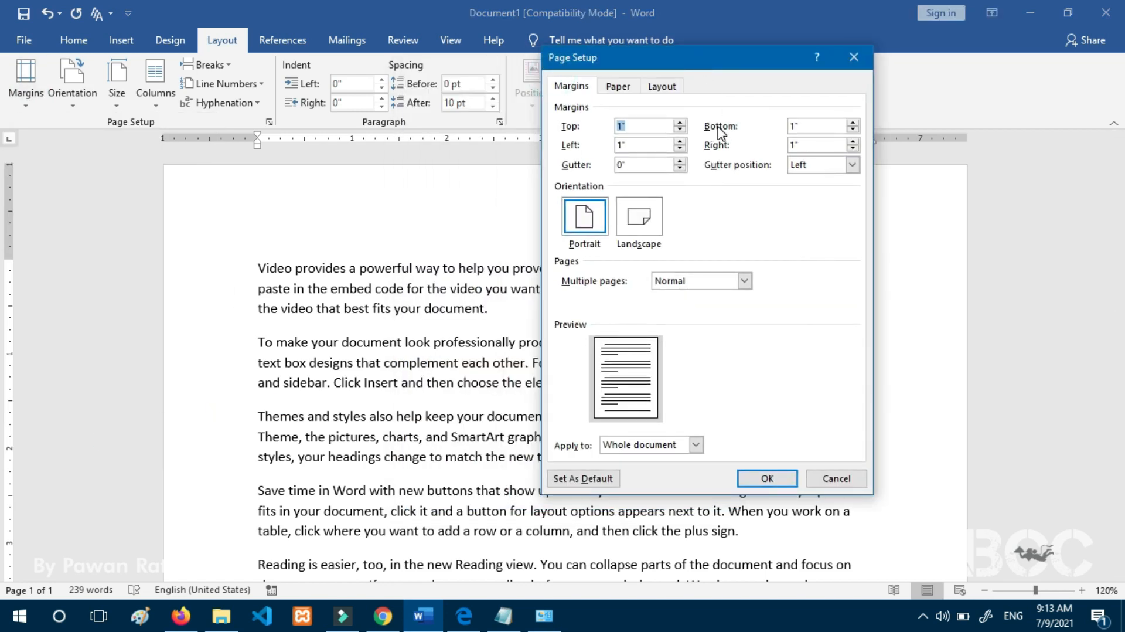
{"action": "left_click", "coordinate": [617, 88]}
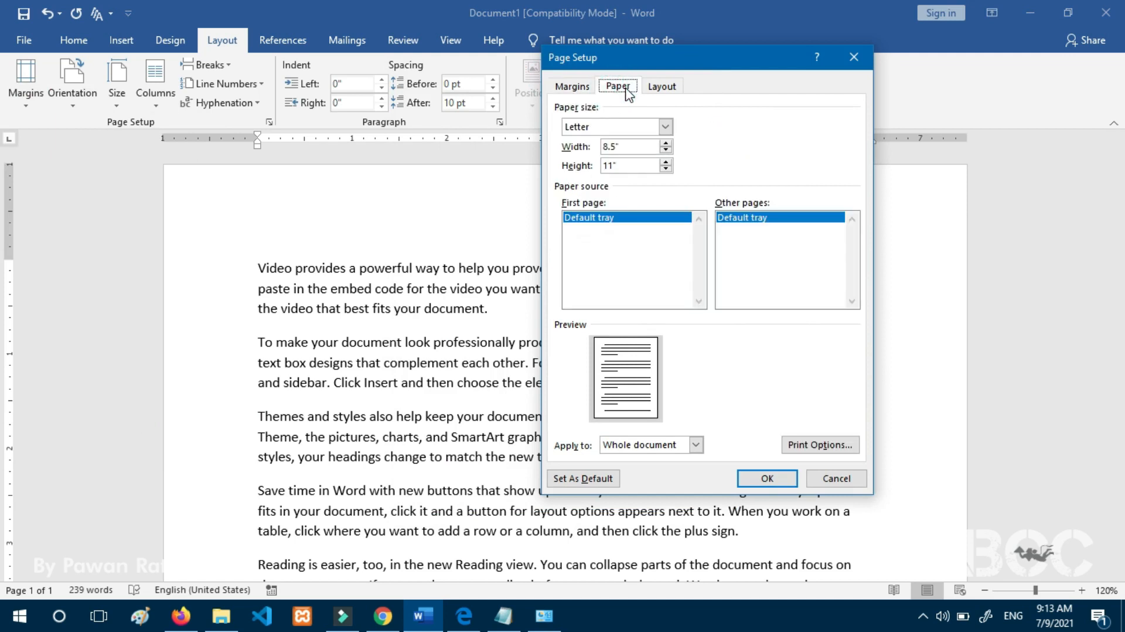
{"action": "left_click", "coordinate": [661, 94]}
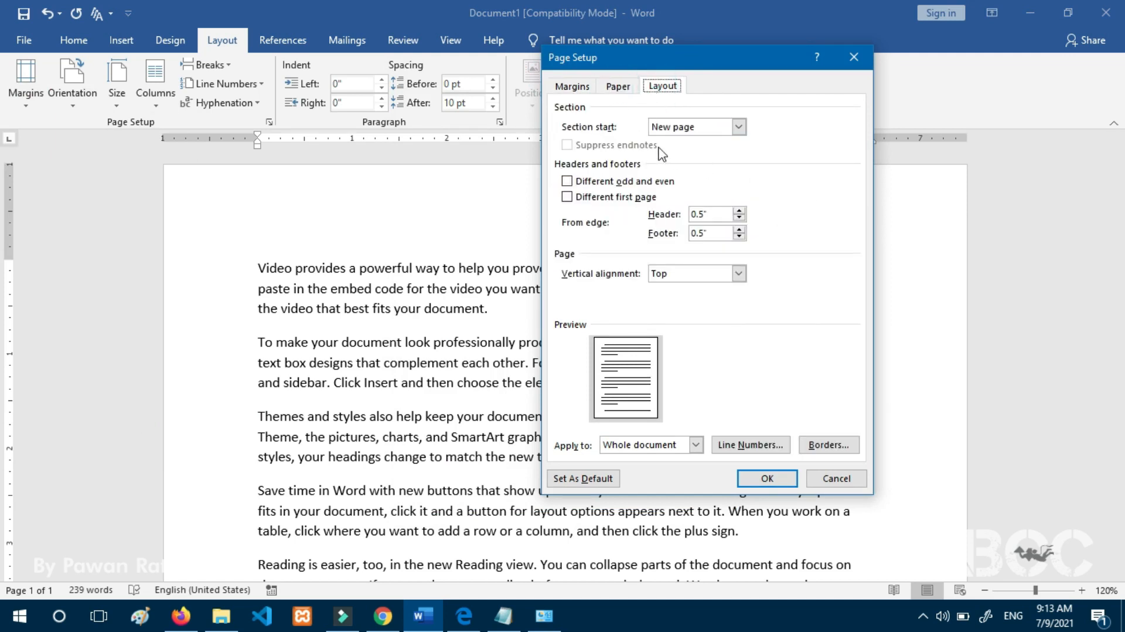
{"action": "left_click", "coordinate": [572, 87]}
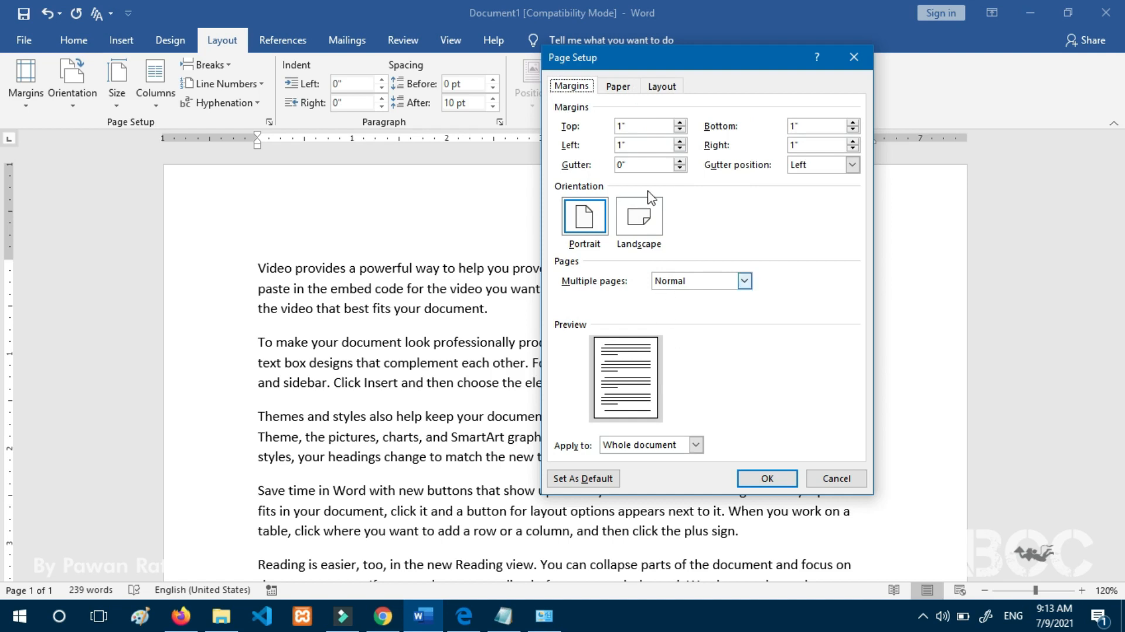
{"action": "left_click", "coordinate": [851, 57]}
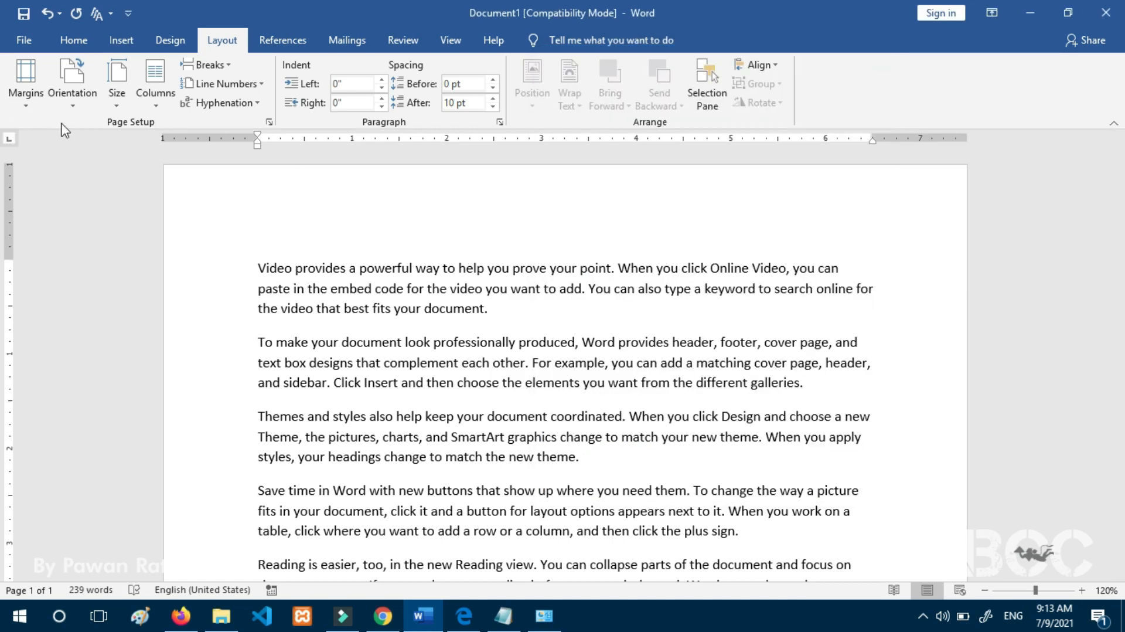
{"action": "scroll", "coordinate": [175, 166], "scroll_direction": "down", "scroll_amount": 3}
{"action": "scroll", "coordinate": [437, 280], "scroll_direction": "up", "scroll_amount": 3}
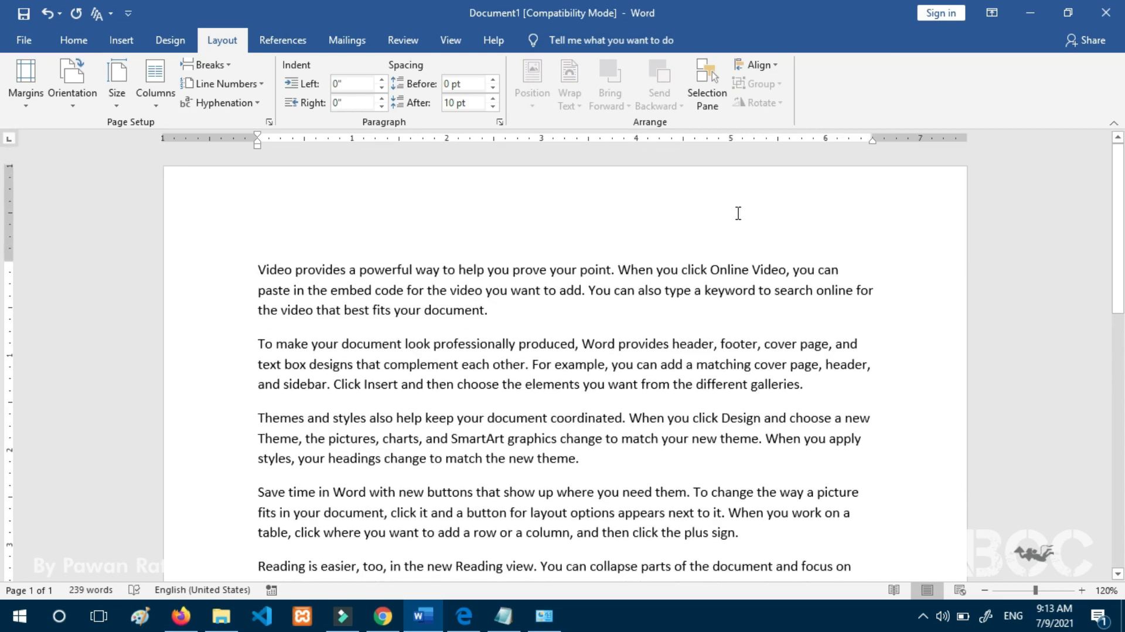
{"action": "scroll", "coordinate": [782, 322], "scroll_direction": "down", "scroll_amount": 10}
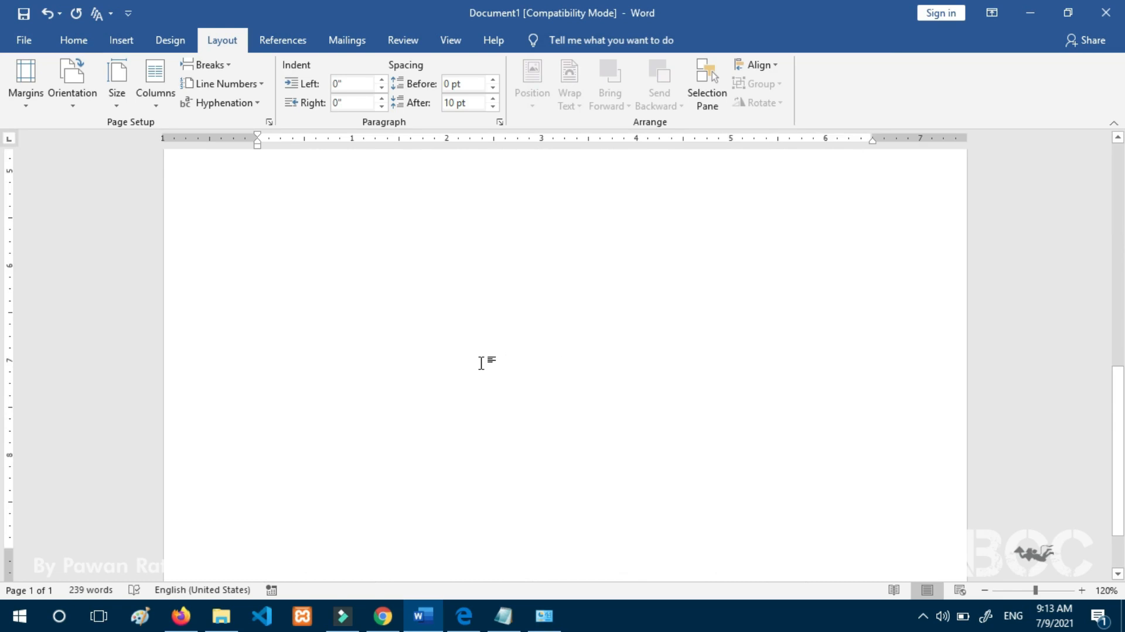
{"action": "scroll", "coordinate": [486, 352], "scroll_direction": "up", "scroll_amount": 10}
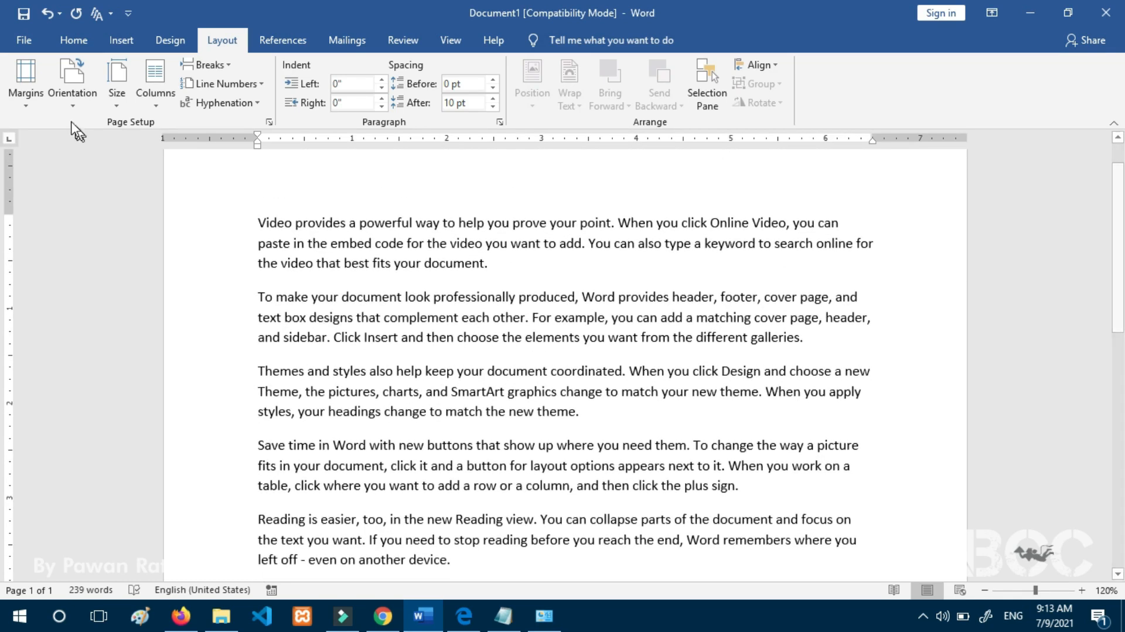
Change the document's page orientation to Landscape and review how the text reflows.
{"action": "left_click", "coordinate": [71, 100]}
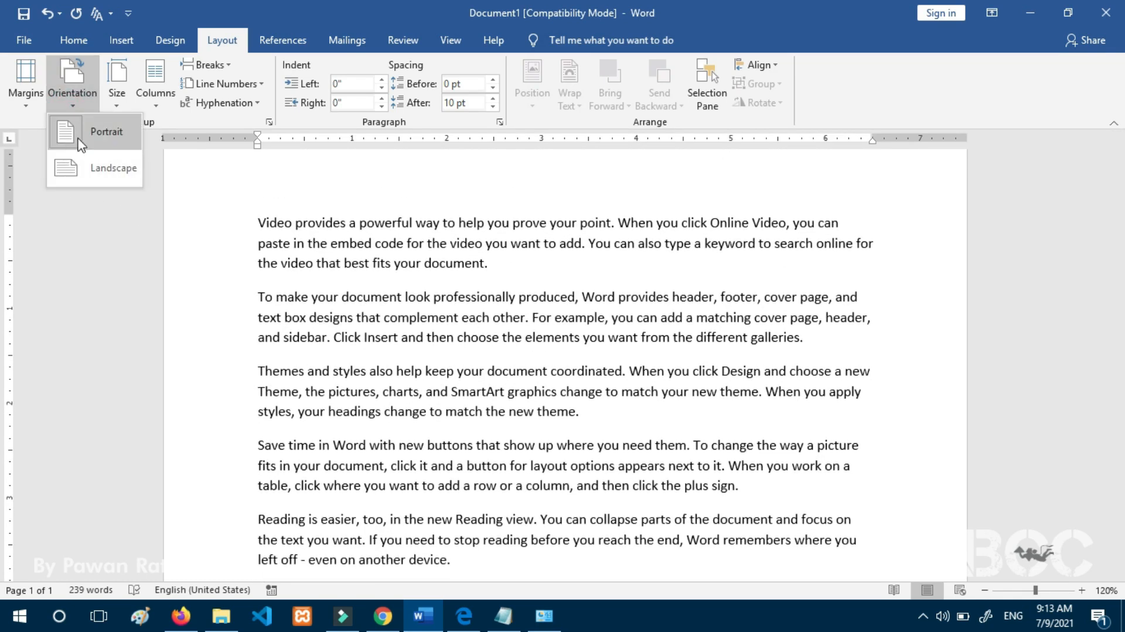
{"action": "left_click", "coordinate": [111, 167]}
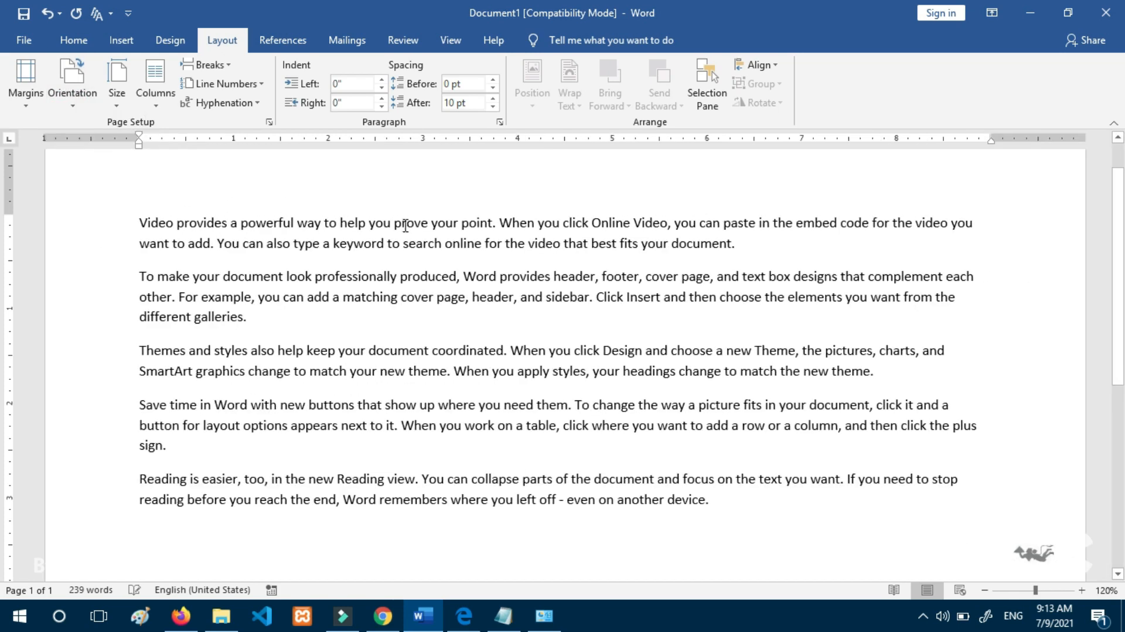
{"action": "scroll", "coordinate": [523, 259], "scroll_direction": "down", "scroll_amount": 7}
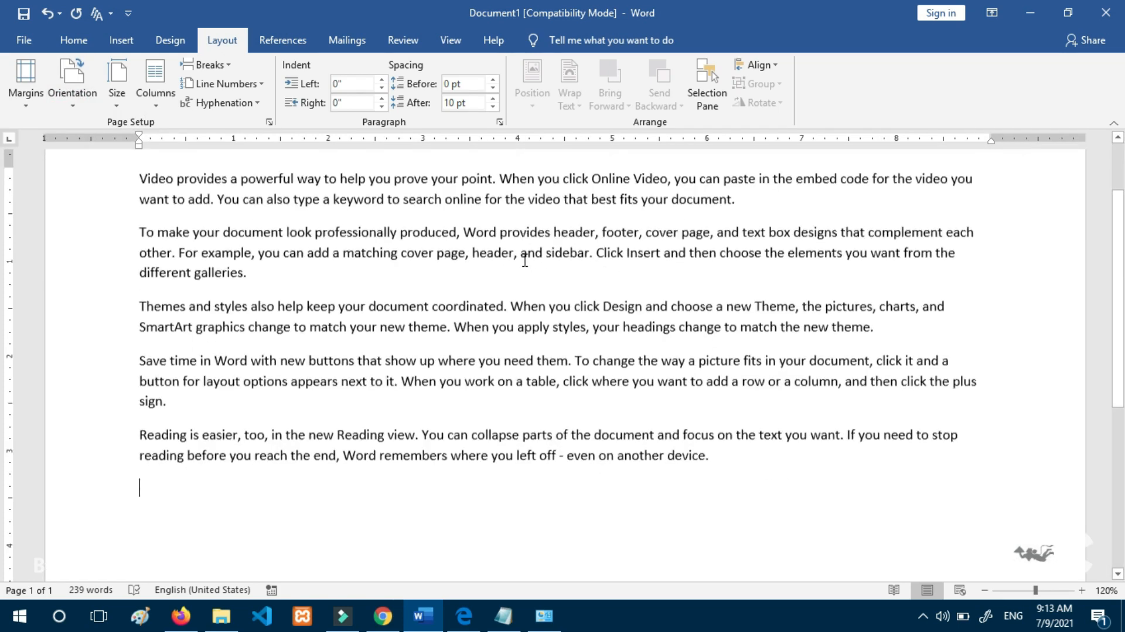
{"action": "scroll", "coordinate": [519, 275], "scroll_direction": "up", "scroll_amount": 3}
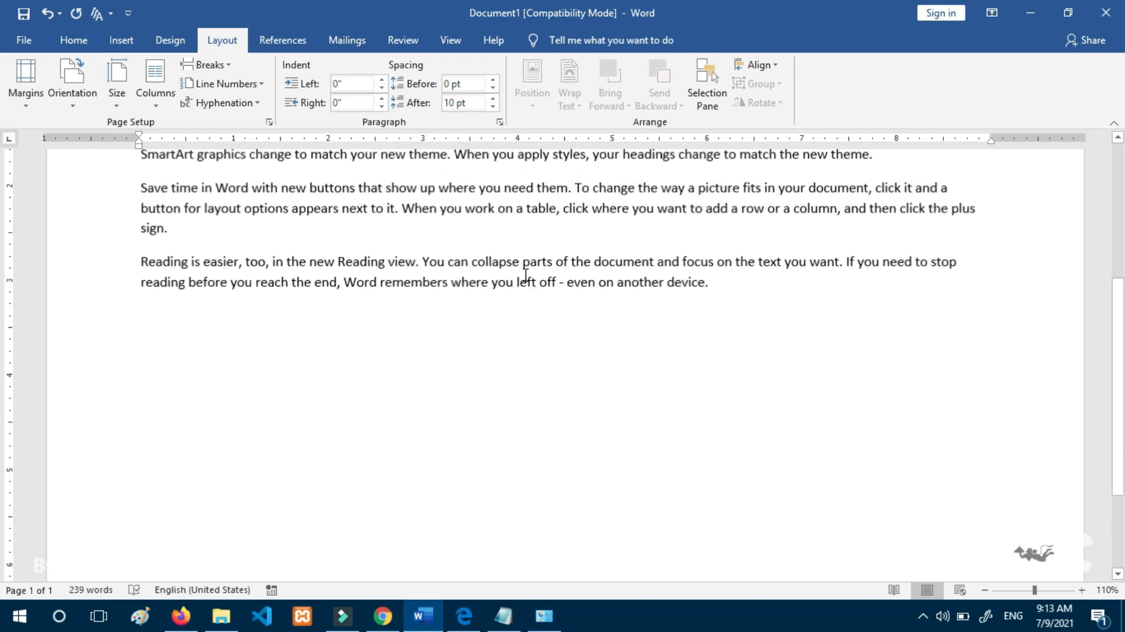
Switch the document's page orientation back to Portrait with the whole page in view.
{"action": "scroll", "coordinate": [525, 274], "scroll_direction": "down", "scroll_amount": 4, "text": "ctrl"}
{"action": "scroll", "coordinate": [521, 275], "scroll_direction": "down", "scroll_amount": 2}
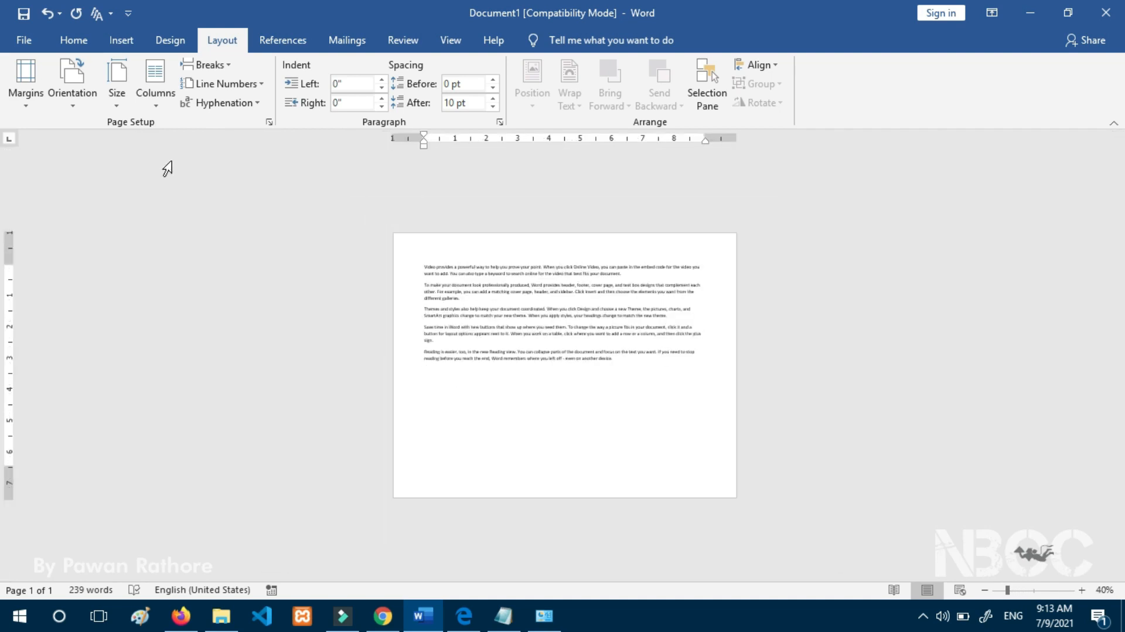
{"action": "left_click", "coordinate": [74, 93]}
{"action": "left_click", "coordinate": [106, 132]}
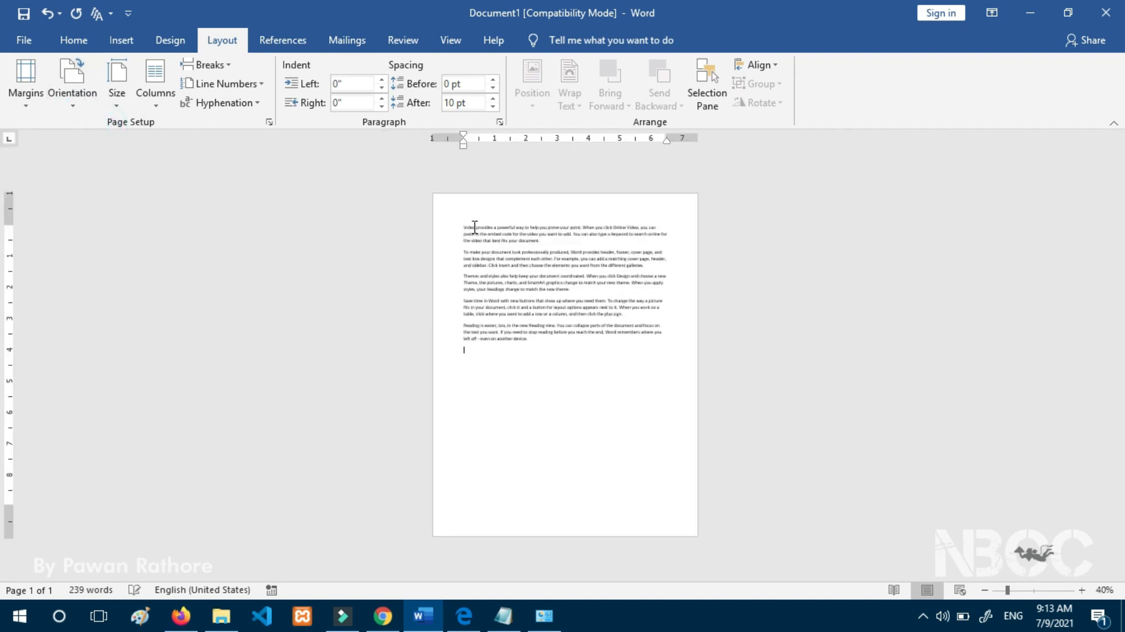
Change the page orientation to Landscape, and return it to Portrait.
{"action": "left_click", "coordinate": [81, 105]}
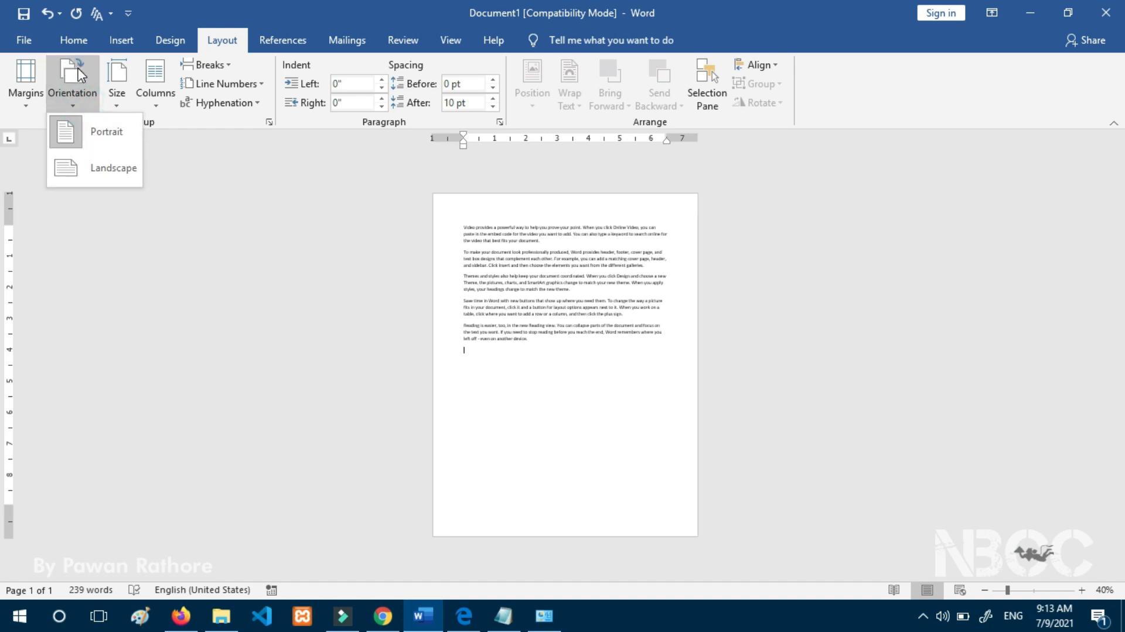
{"action": "left_click", "coordinate": [103, 168]}
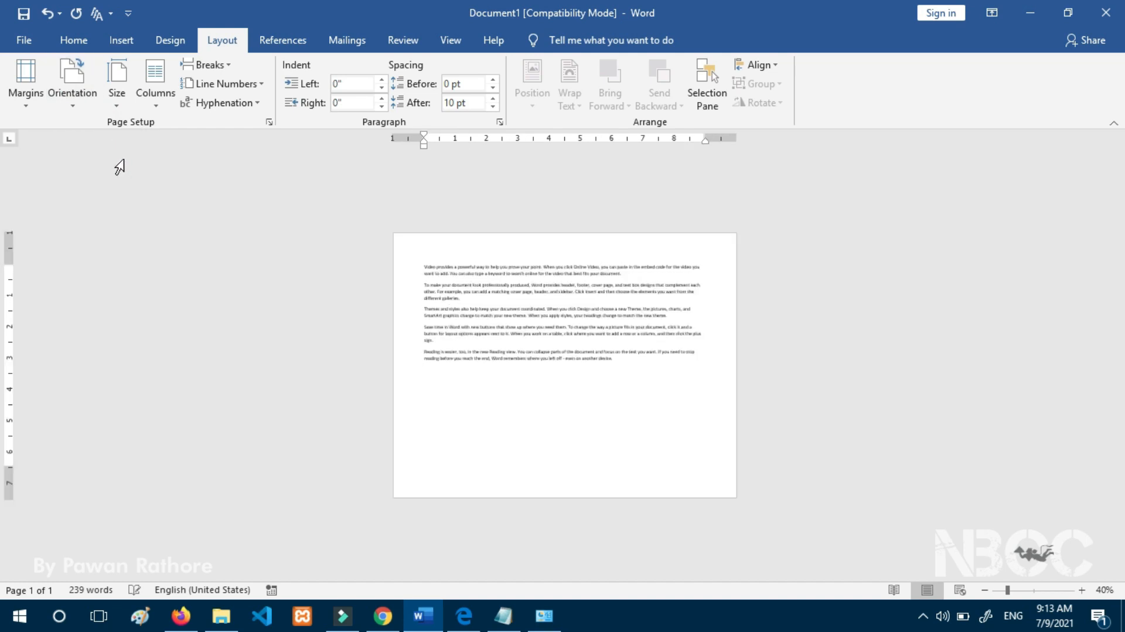
{"action": "left_click", "coordinate": [82, 108]}
{"action": "left_click", "coordinate": [95, 130]}
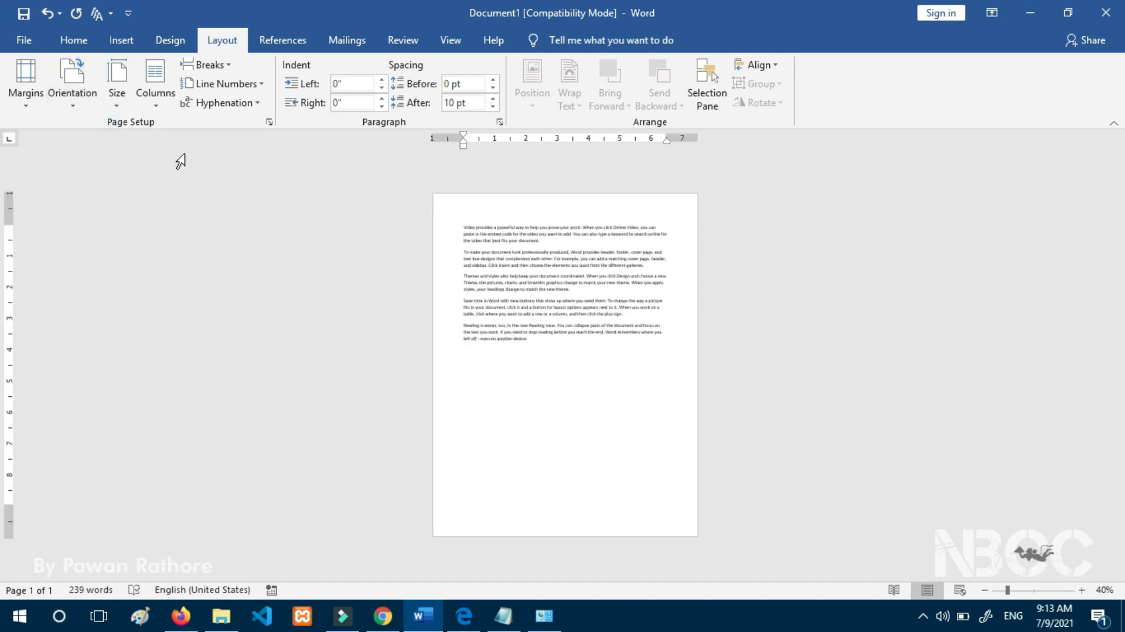
{"action": "scroll", "coordinate": [496, 258], "scroll_direction": "up", "scroll_amount": 2}
{"action": "scroll", "coordinate": [496, 258], "scroll_direction": "up", "scroll_amount": 3}
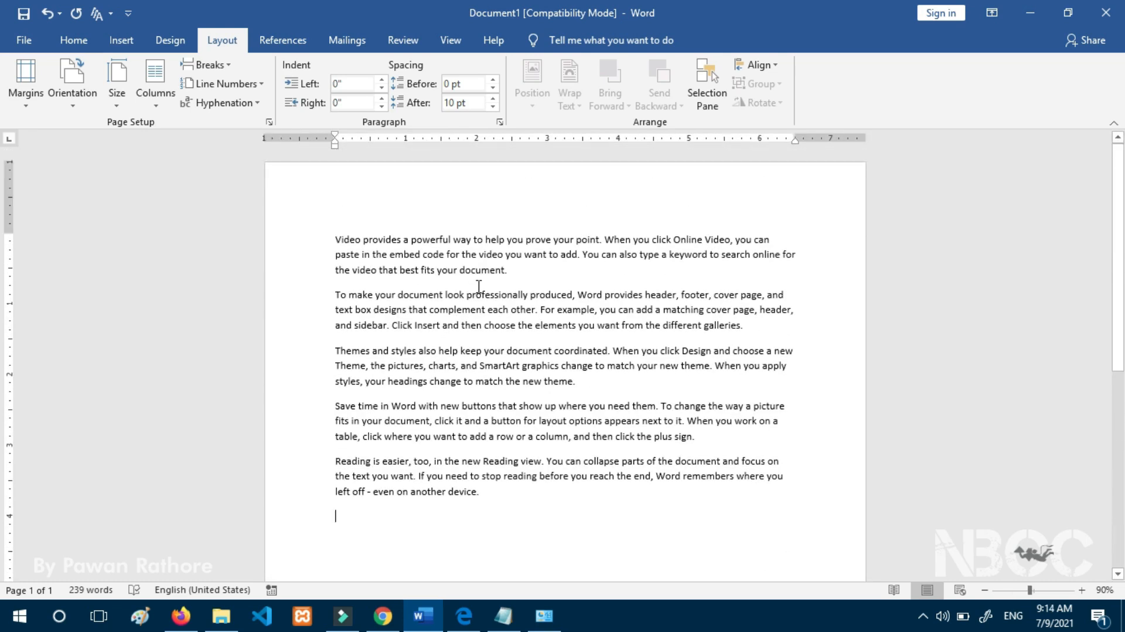
Set the document's paper size to Tabloid, 11" x 17".
{"action": "left_click", "coordinate": [115, 106]}
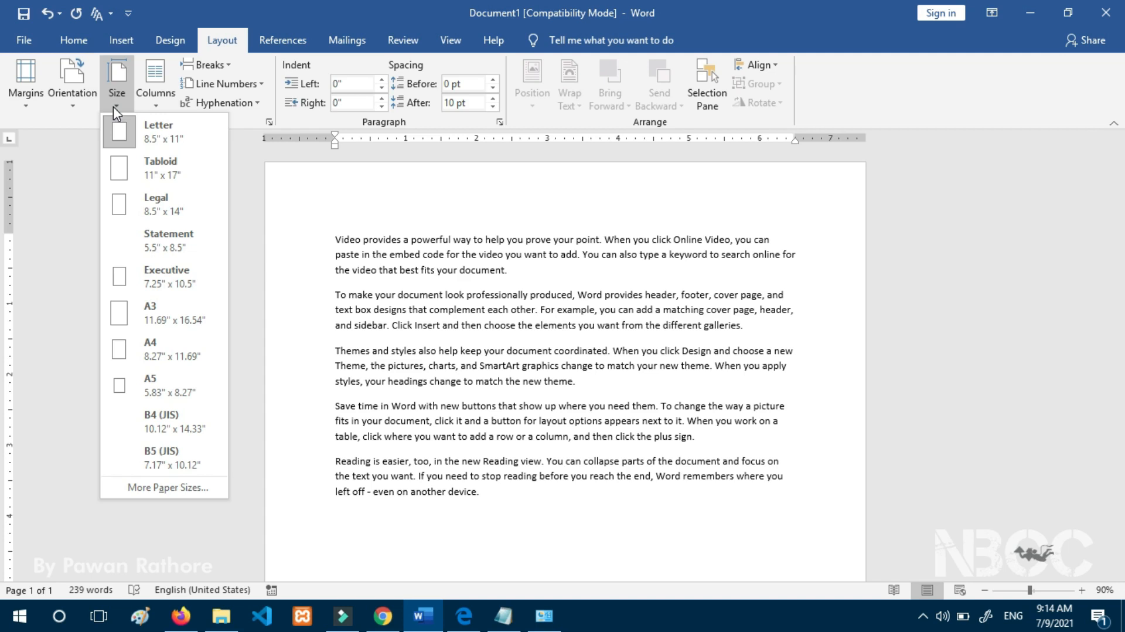
{"action": "left_click", "coordinate": [1030, 589]}
{"action": "left_click_drag", "start_coordinate": [1029, 589], "coordinate": [1031, 589]}
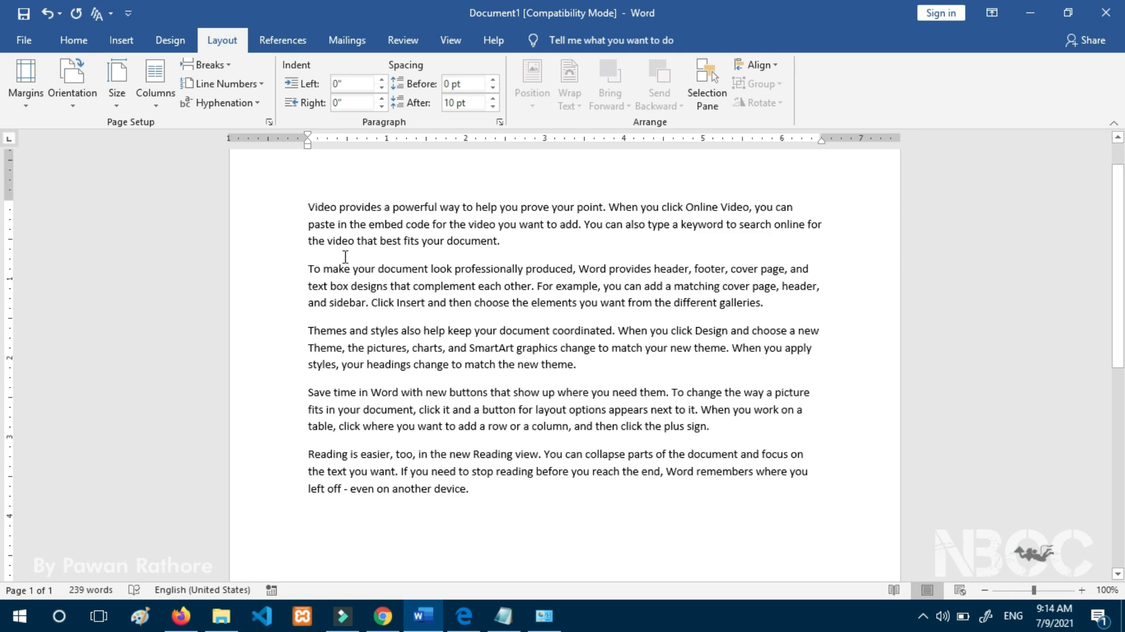
{"action": "left_click", "coordinate": [115, 95]}
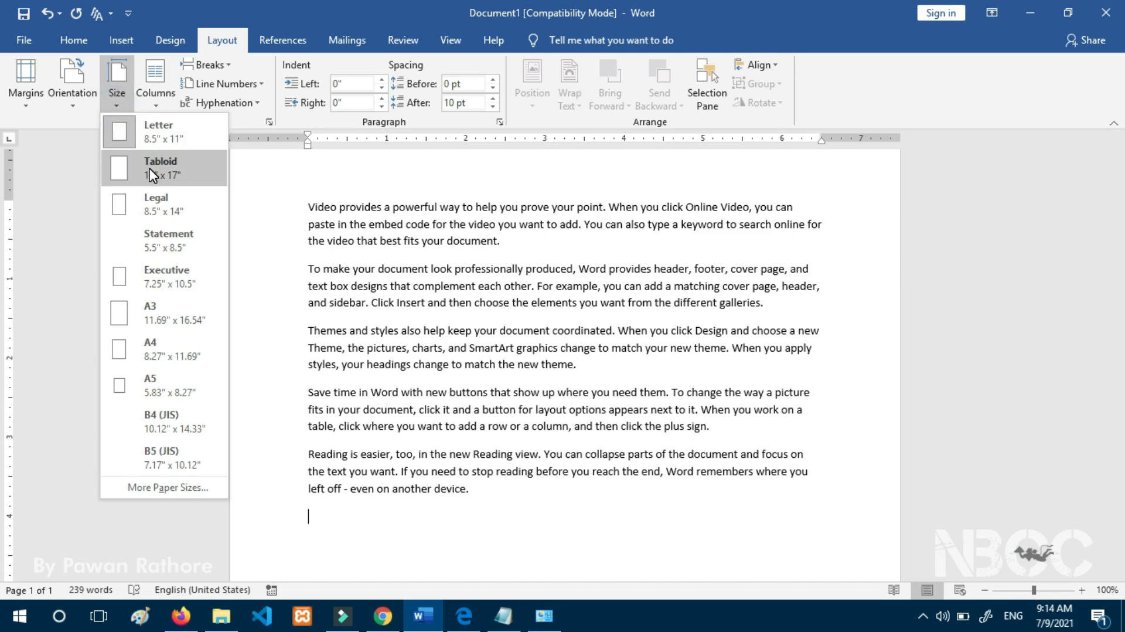
{"action": "left_click", "coordinate": [149, 168]}
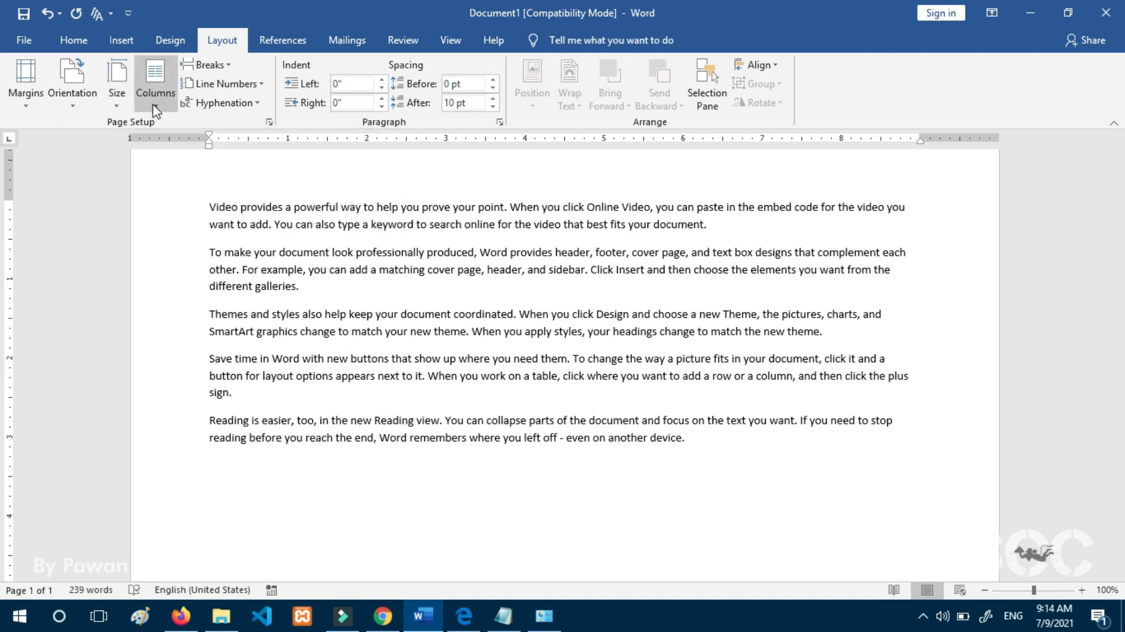
Change the document's paper size to Statement, 5.5" x 8.5".
{"action": "left_click", "coordinate": [155, 88]}
{"action": "left_click", "coordinate": [120, 106]}
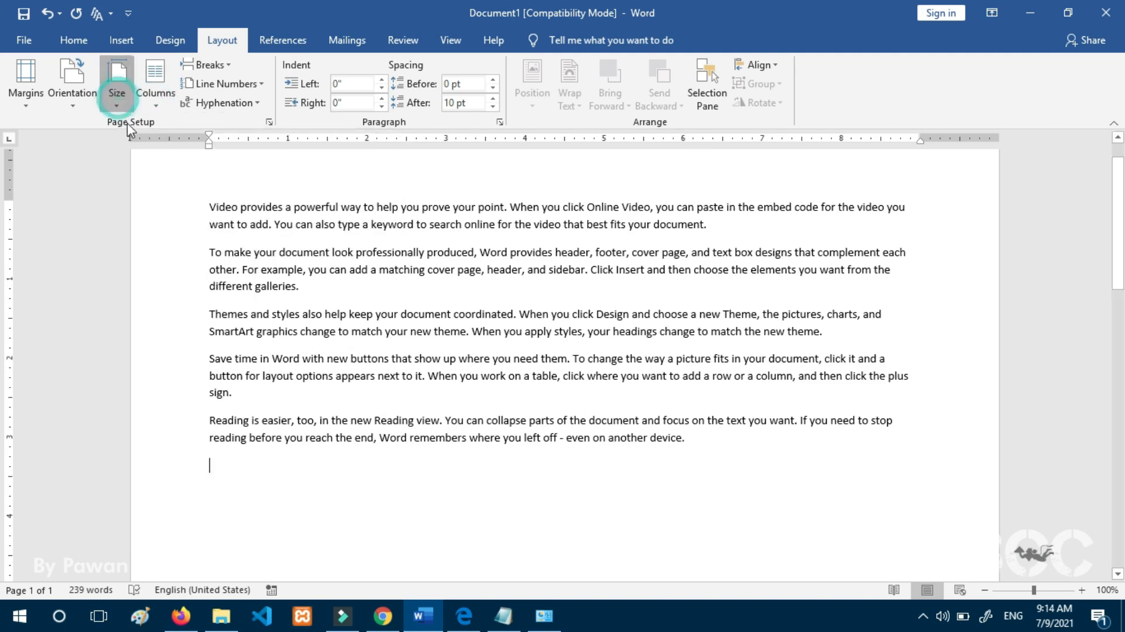
{"action": "left_click", "coordinate": [120, 107]}
{"action": "left_click", "coordinate": [150, 241]}
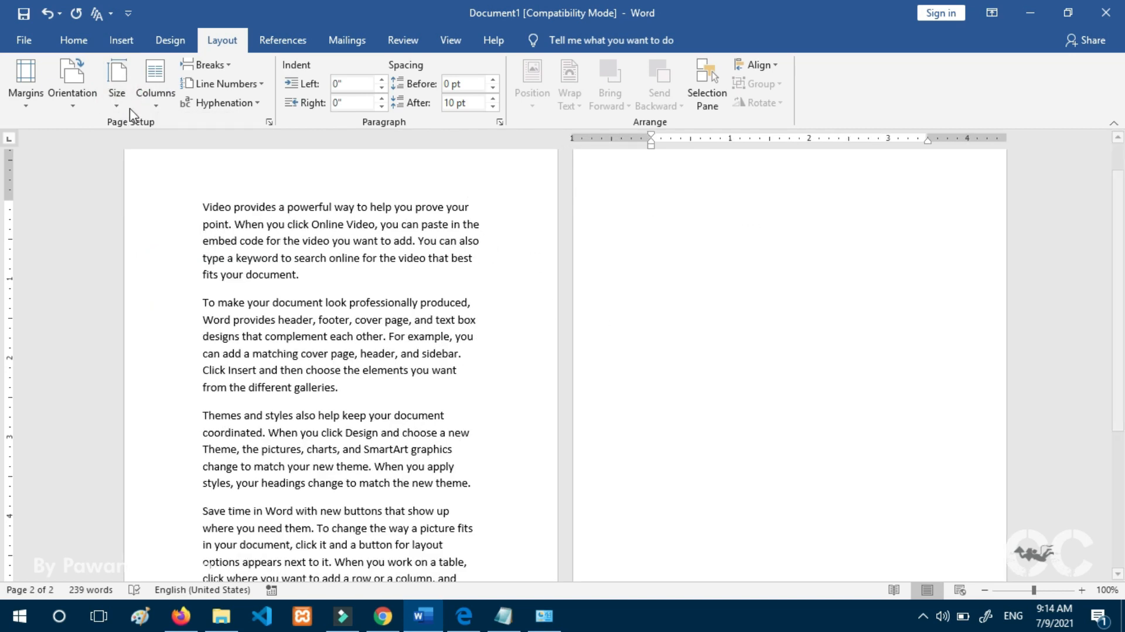
Change the paper size to Executive, 7.25" x 10.5", and return it to Letter, 8.5" x 11".
{"action": "left_click", "coordinate": [117, 99]}
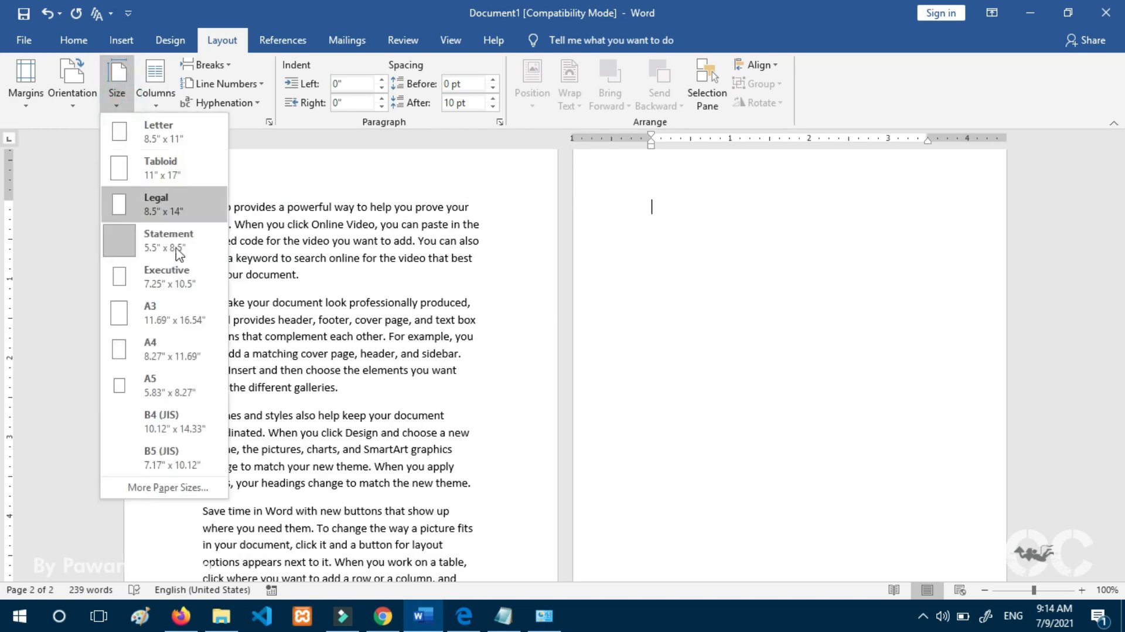
{"action": "left_click", "coordinate": [178, 285]}
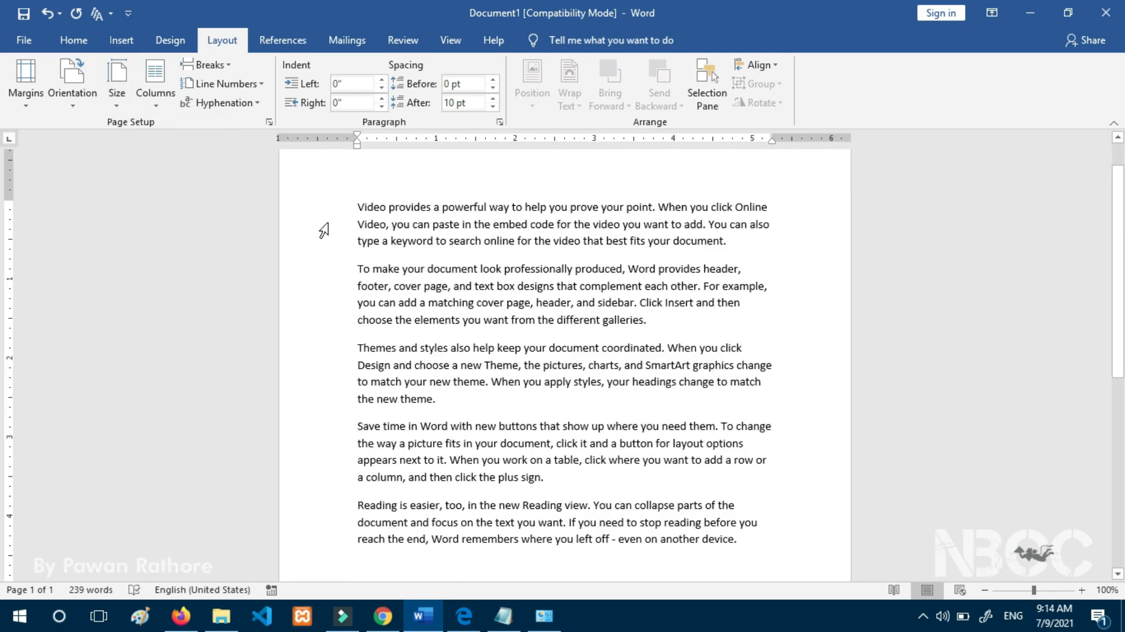
{"action": "left_click", "coordinate": [117, 93]}
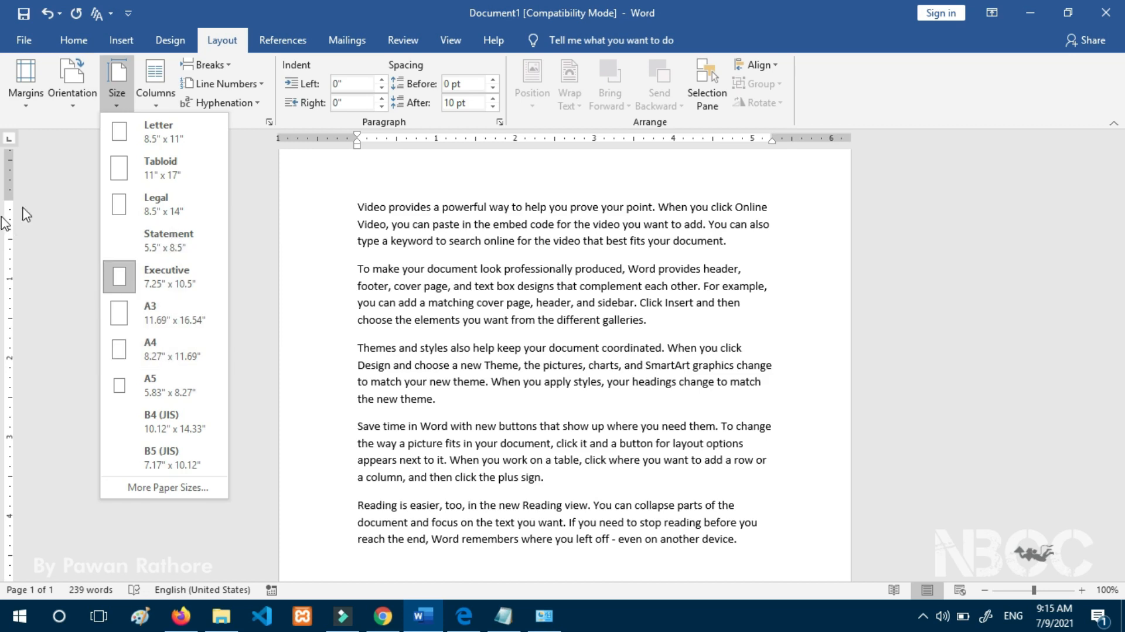
{"action": "left_click", "coordinate": [144, 133]}
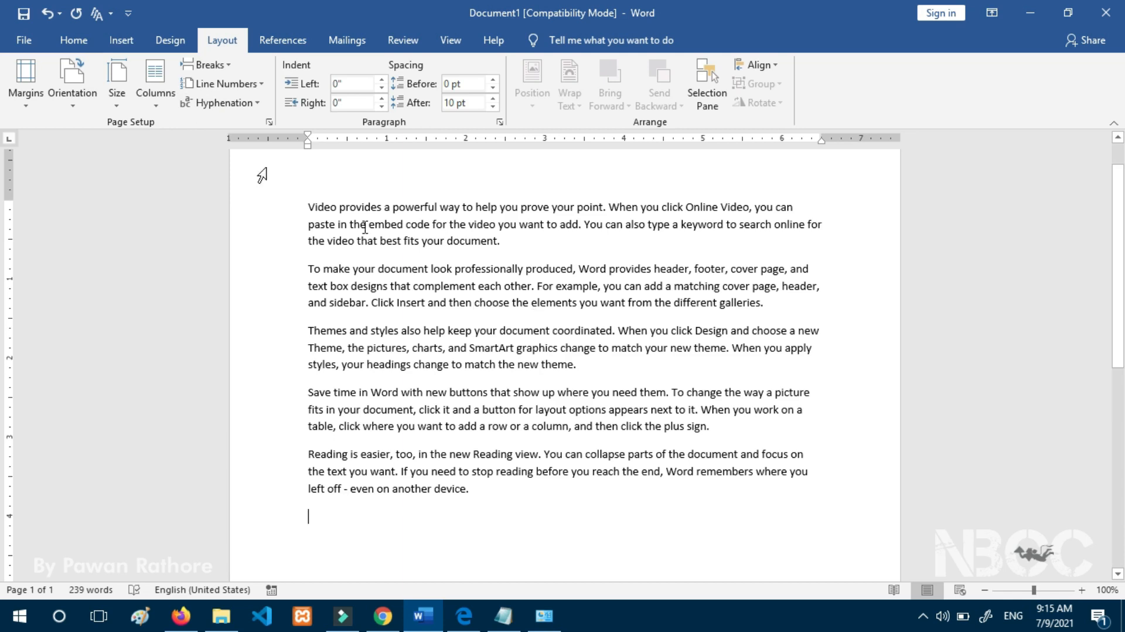
Lay the document's text out in two columns and review how it flows down the page.
{"action": "left_click", "coordinate": [154, 102]}
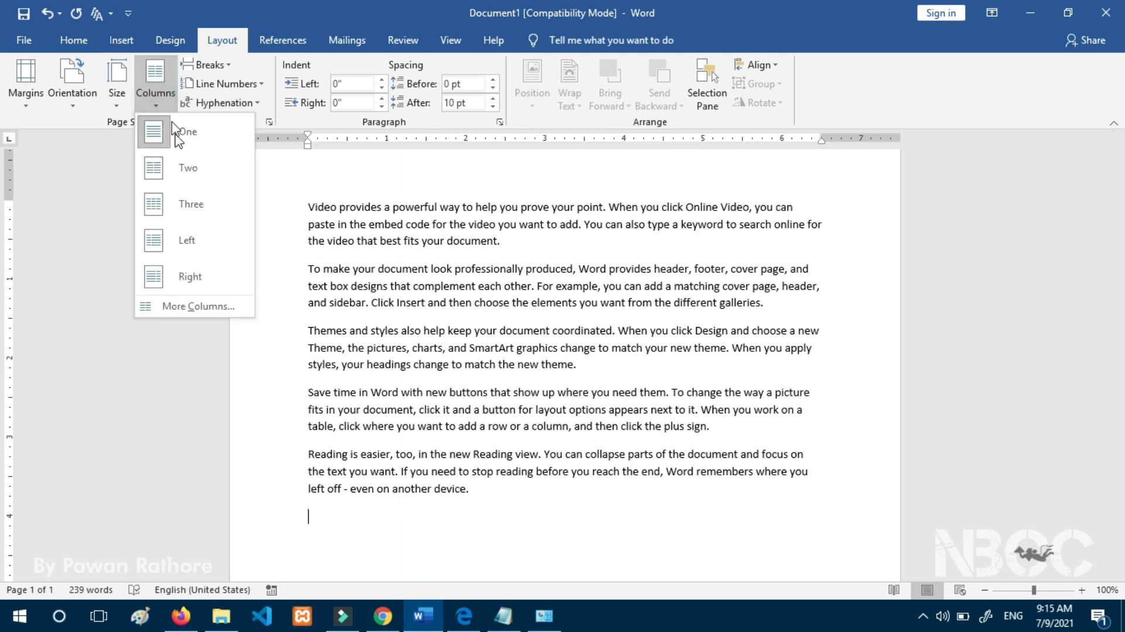
{"action": "left_click", "coordinate": [188, 169]}
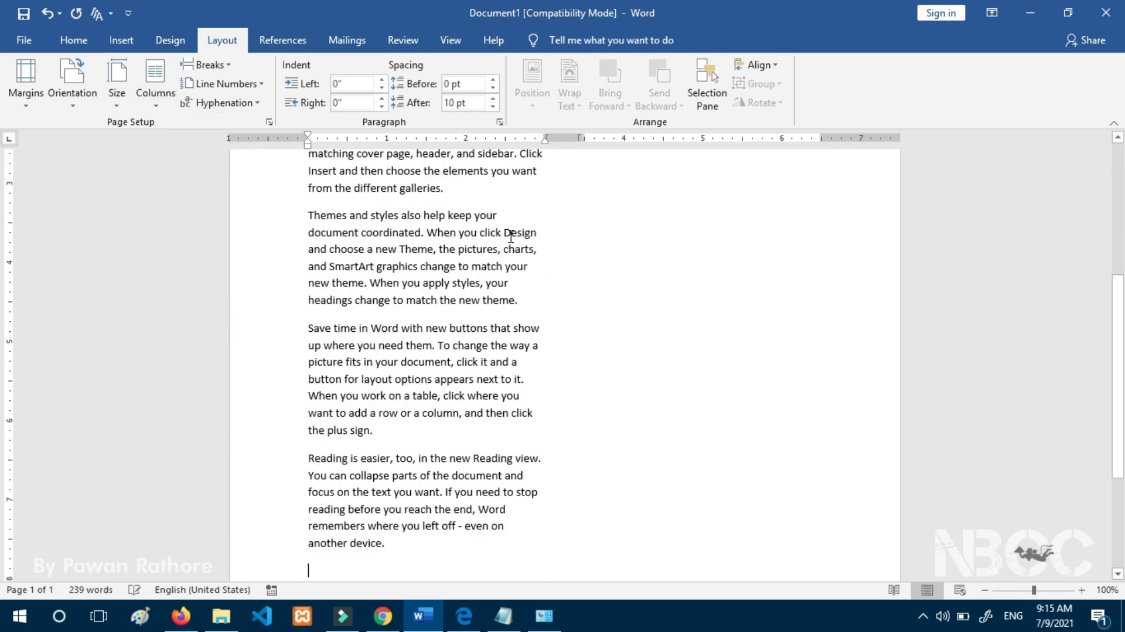
{"action": "scroll", "coordinate": [624, 282], "scroll_direction": "up", "scroll_amount": 3}
{"action": "scroll", "coordinate": [557, 258], "scroll_direction": "up", "scroll_amount": 2}
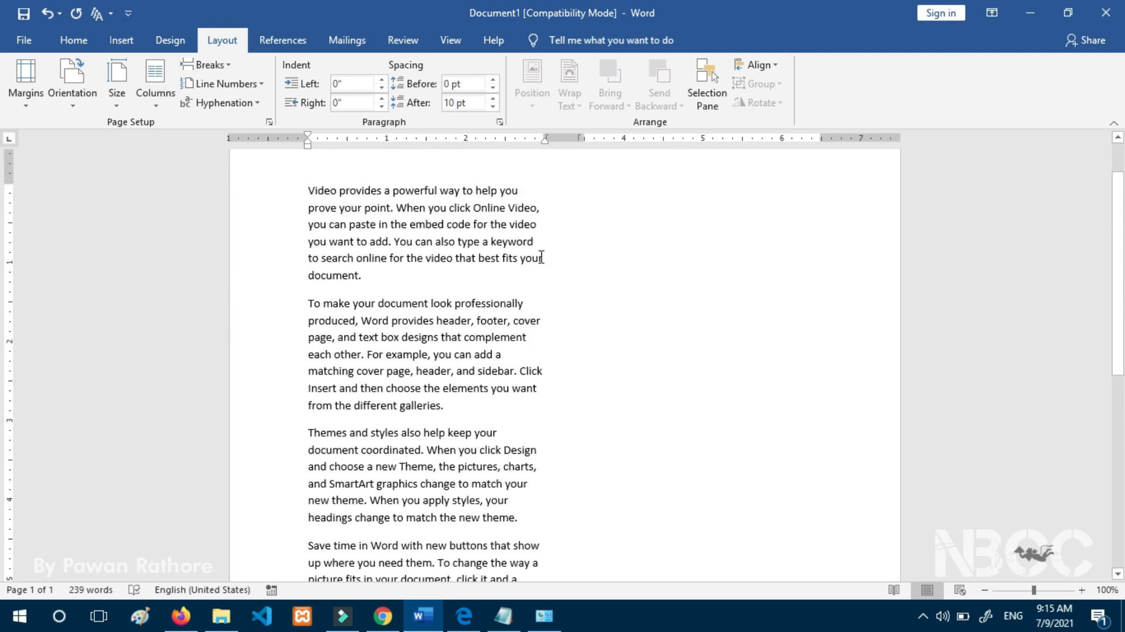
{"action": "scroll", "coordinate": [537, 256], "scroll_direction": "down", "scroll_amount": 5}
{"action": "scroll", "coordinate": [497, 270], "scroll_direction": "down", "scroll_amount": 1}
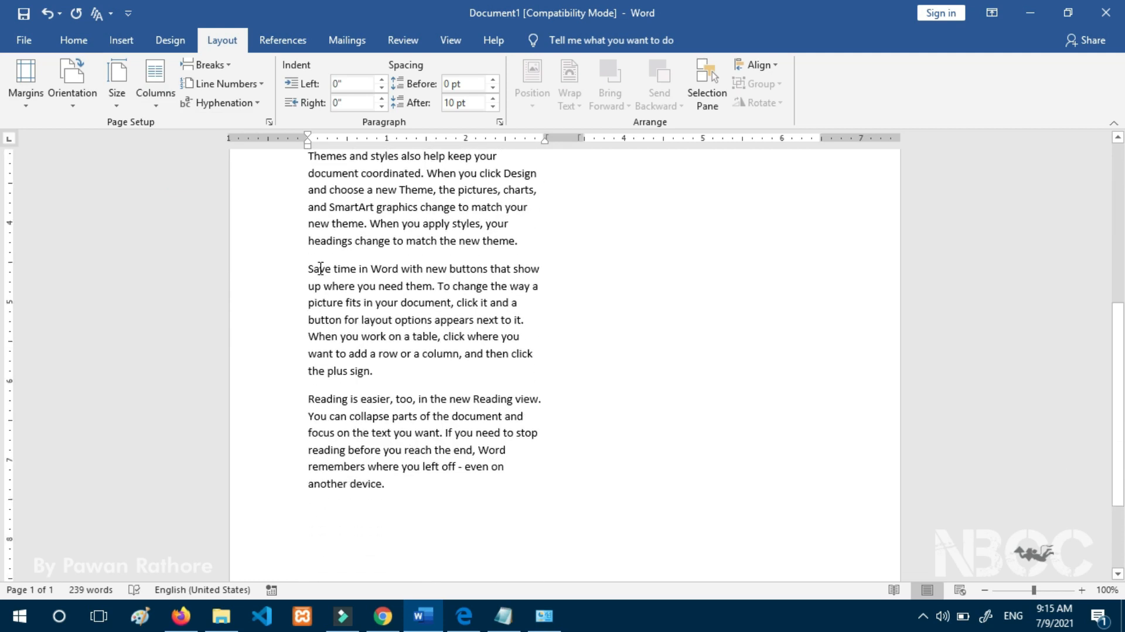
Copy the last three paragraphs, from "Themes and styles" to "another device", and paste them at the end of the text.
{"action": "left_click", "coordinate": [308, 161]}
{"action": "left_click_drag", "start_coordinate": [325, 171], "coordinate": [408, 478]}
{"action": "key", "text": "ctrl+c"}
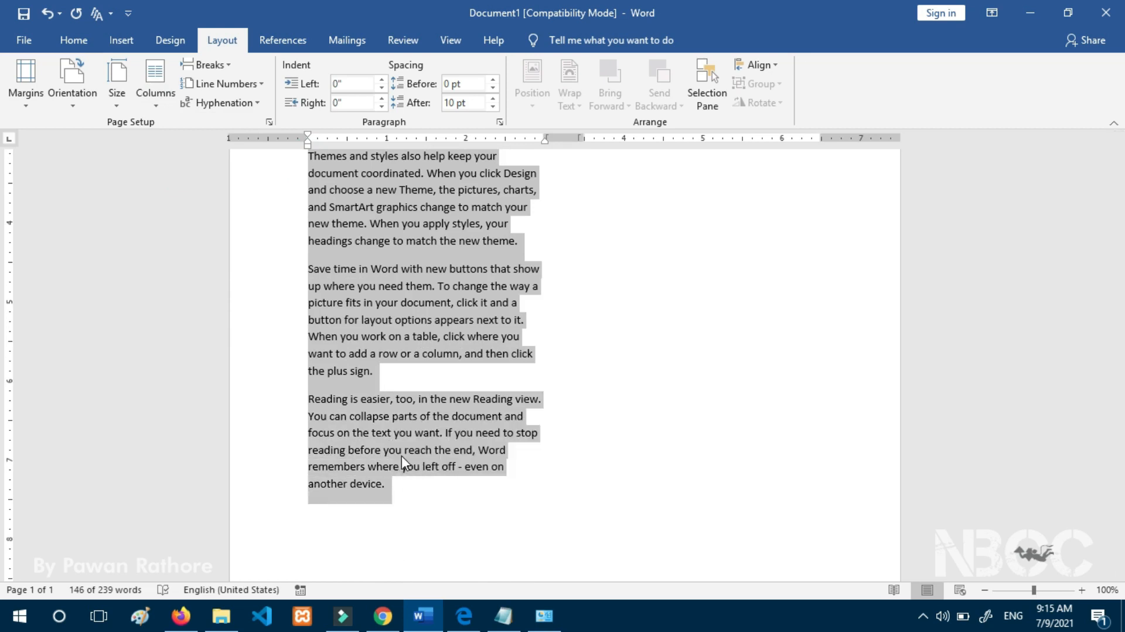
{"action": "left_click", "coordinate": [402, 509]}
{"action": "left_click", "coordinate": [402, 510]}
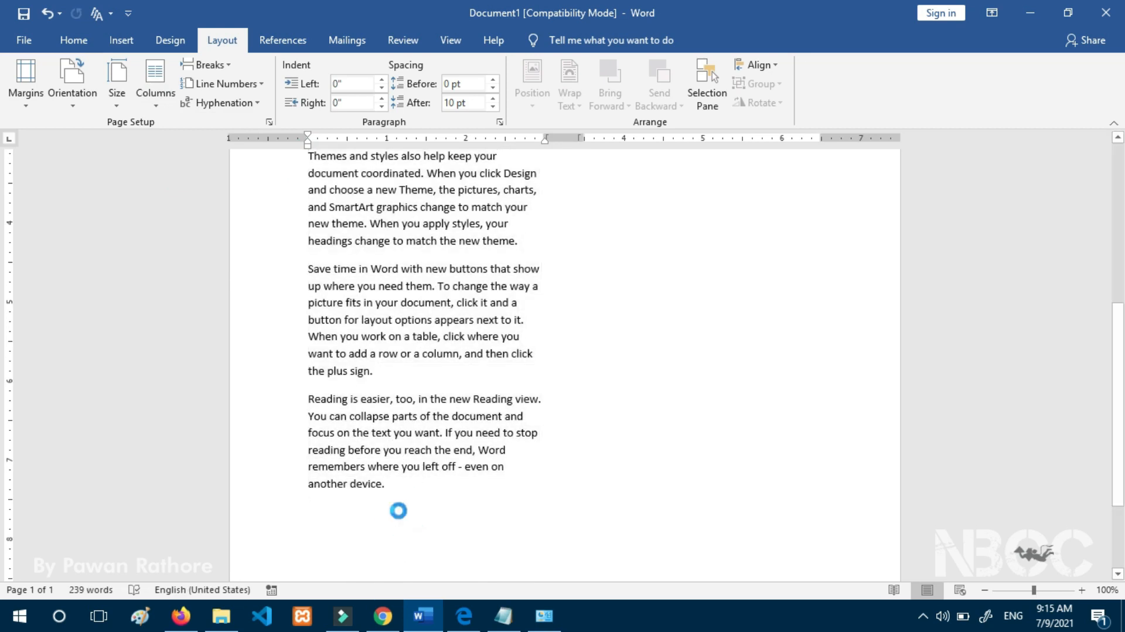
{"action": "key", "text": "ctrl+v"}
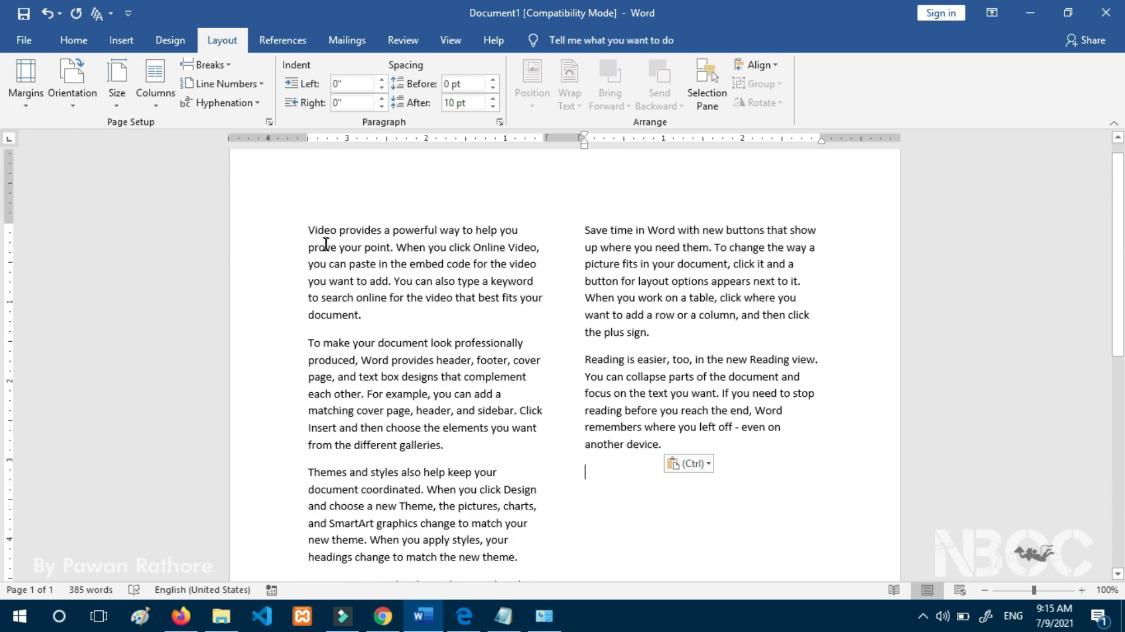
Change the text layout to three columns and review the whole page.
{"action": "left_click", "coordinate": [170, 110]}
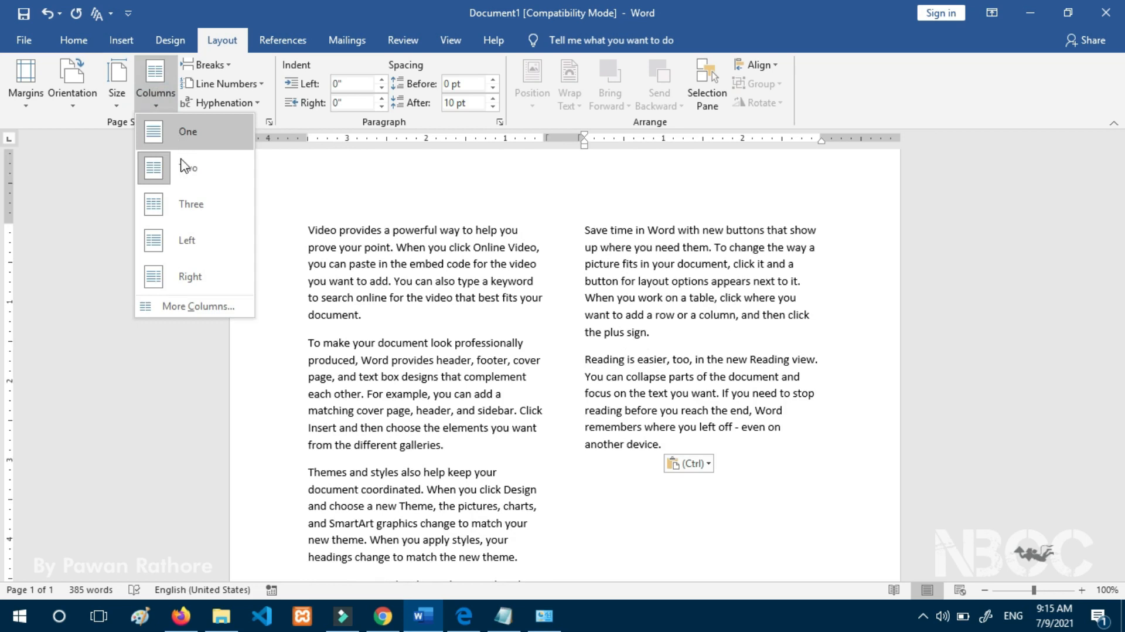
{"action": "left_click", "coordinate": [187, 200]}
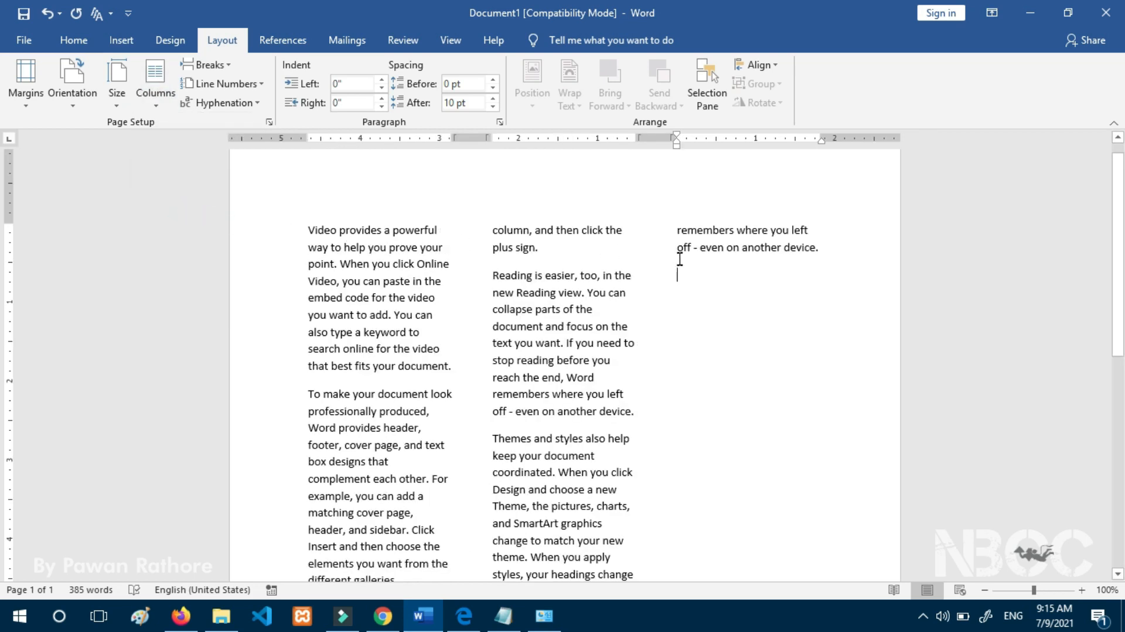
{"action": "scroll", "coordinate": [676, 274], "scroll_direction": "down", "scroll_amount": 3}
{"action": "scroll", "coordinate": [676, 273], "scroll_direction": "up", "scroll_amount": 3}
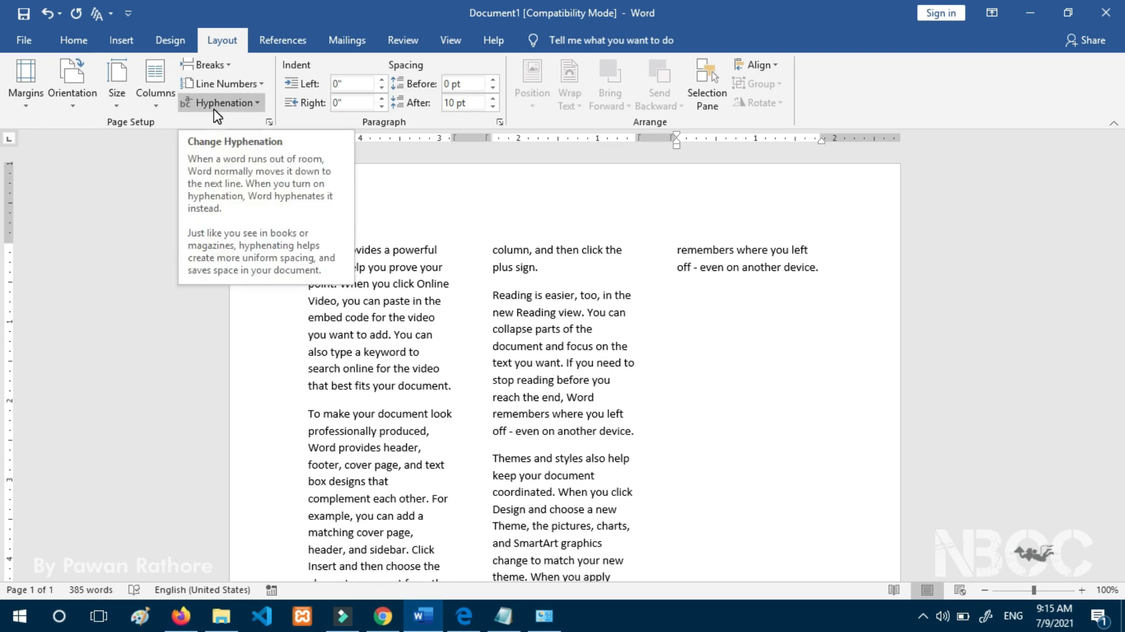
Examine the column presets and the available page and section break types without applying any.
{"action": "left_click", "coordinate": [157, 105]}
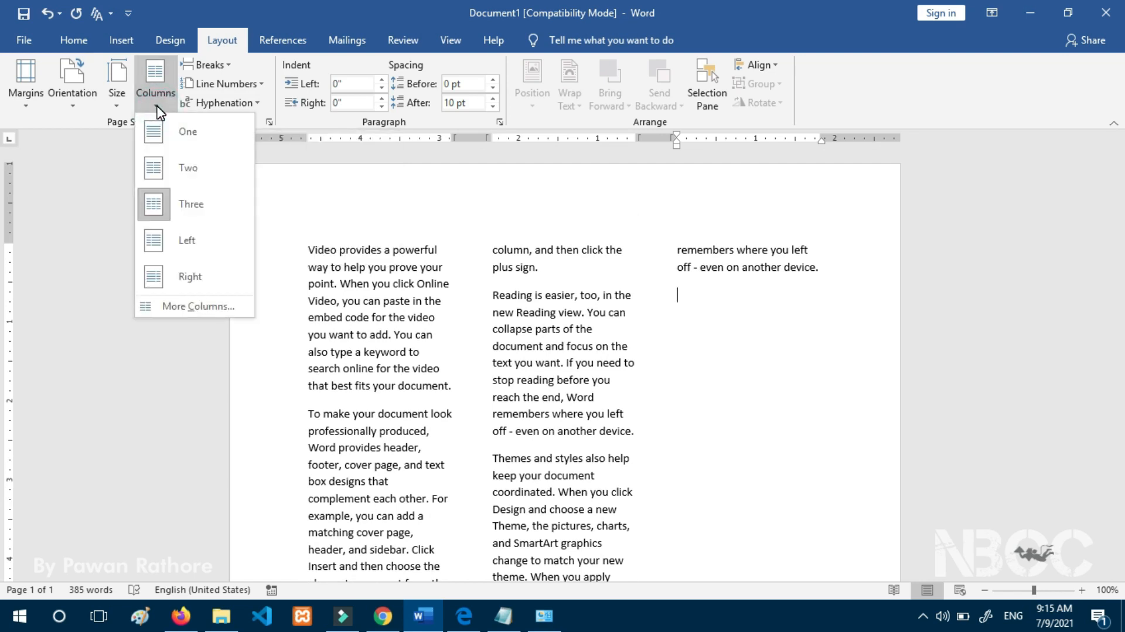
{"action": "left_click", "coordinate": [225, 64]}
{"action": "left_click", "coordinate": [225, 64]}
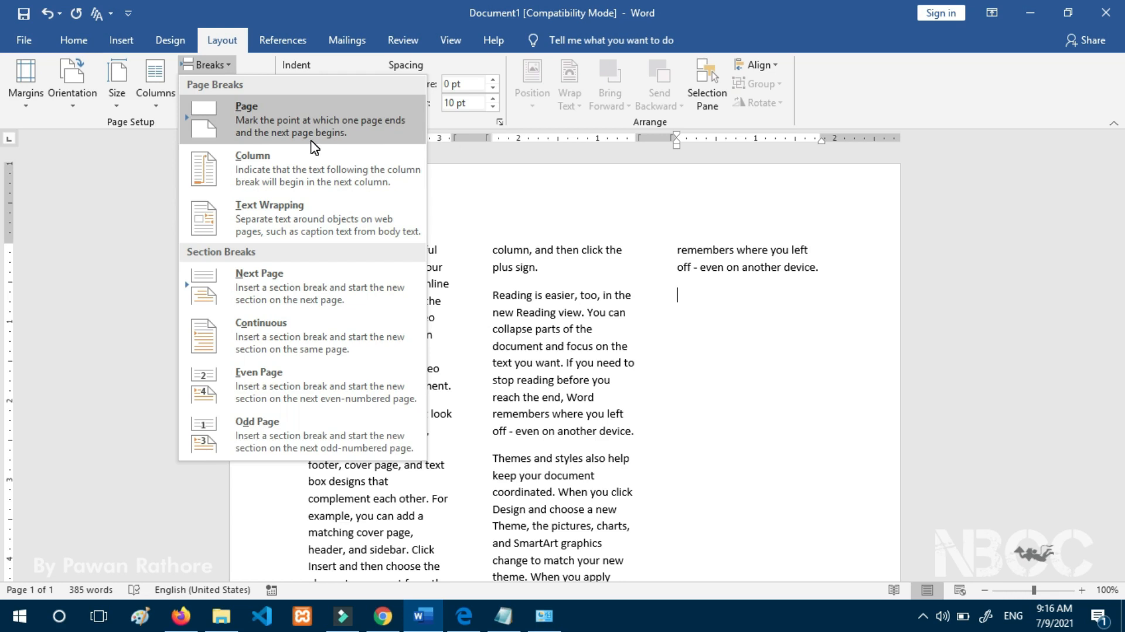
{"action": "left_click", "coordinate": [524, 192]}
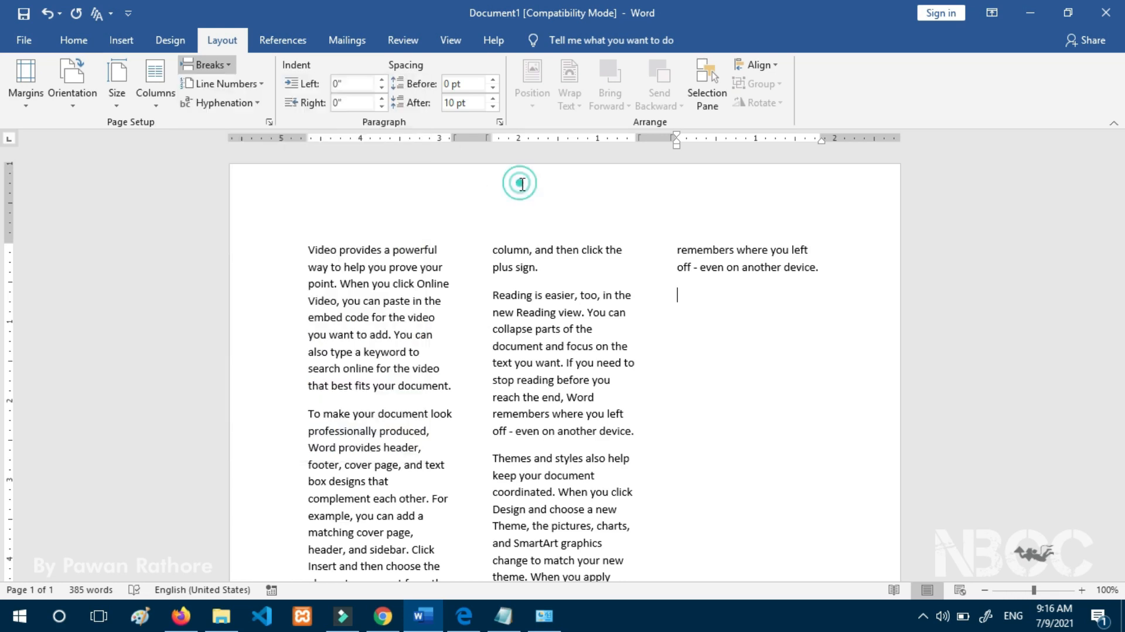
Undo the three-column layout, the pasted paragraphs and the two-column layout.
{"action": "key", "text": "ctrl+z"}
{"action": "key", "text": "ctrl+z"}
{"action": "key", "text": "ctrl+z"}
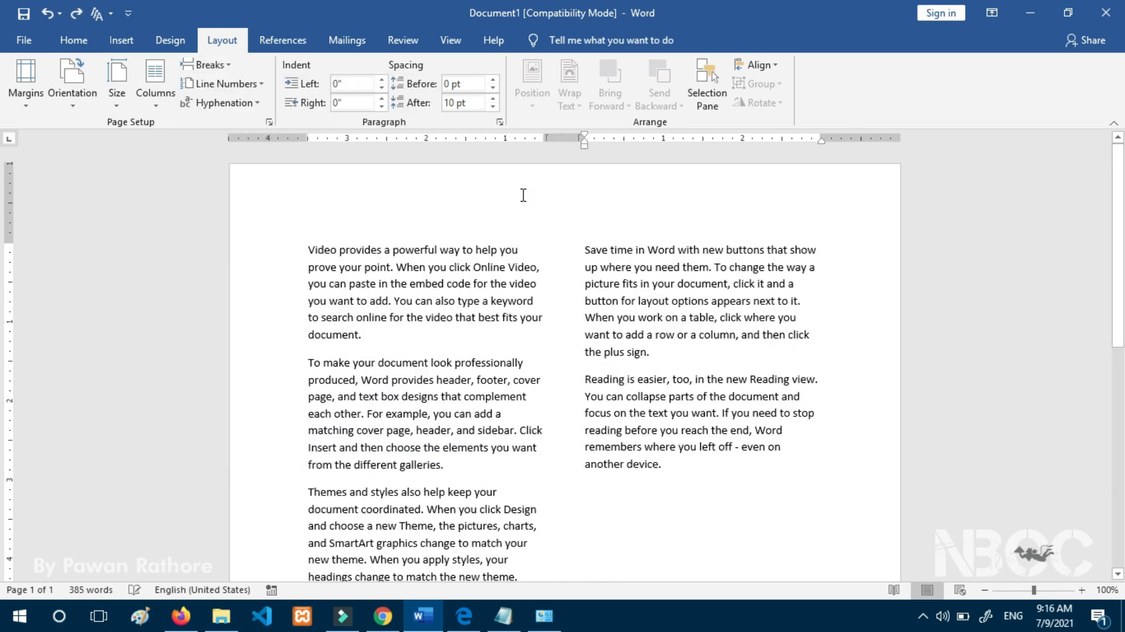
{"action": "scroll", "coordinate": [569, 210], "scroll_direction": "up", "scroll_amount": 5}
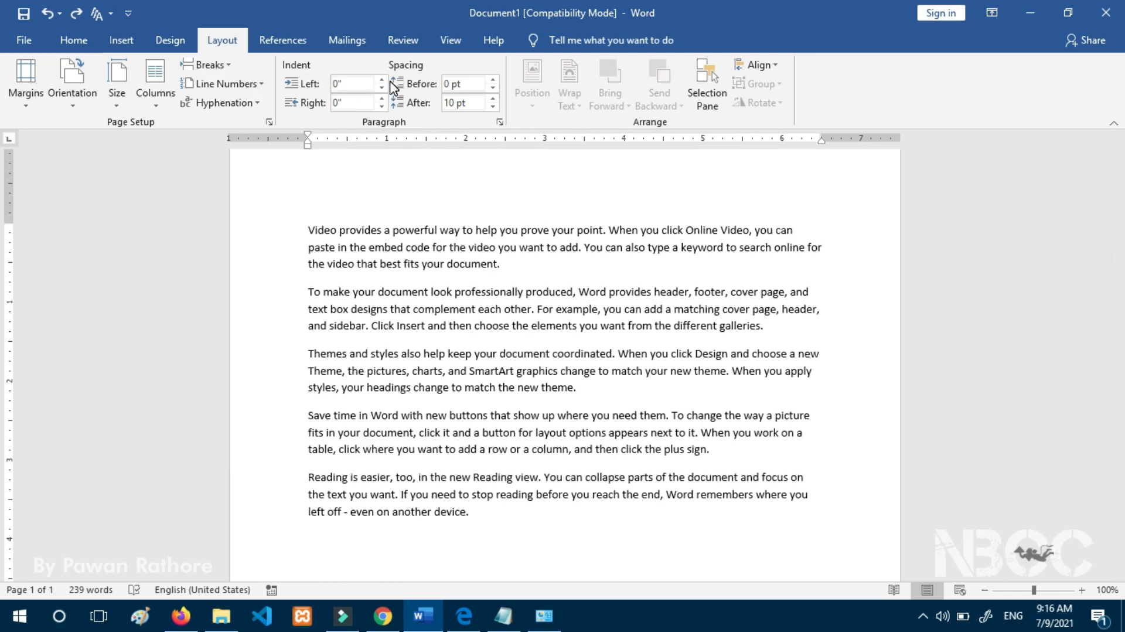
Insert a page break after the third paragraph, ending "match the new theme.", and review the text on both pages.
{"action": "left_click", "coordinate": [599, 392]}
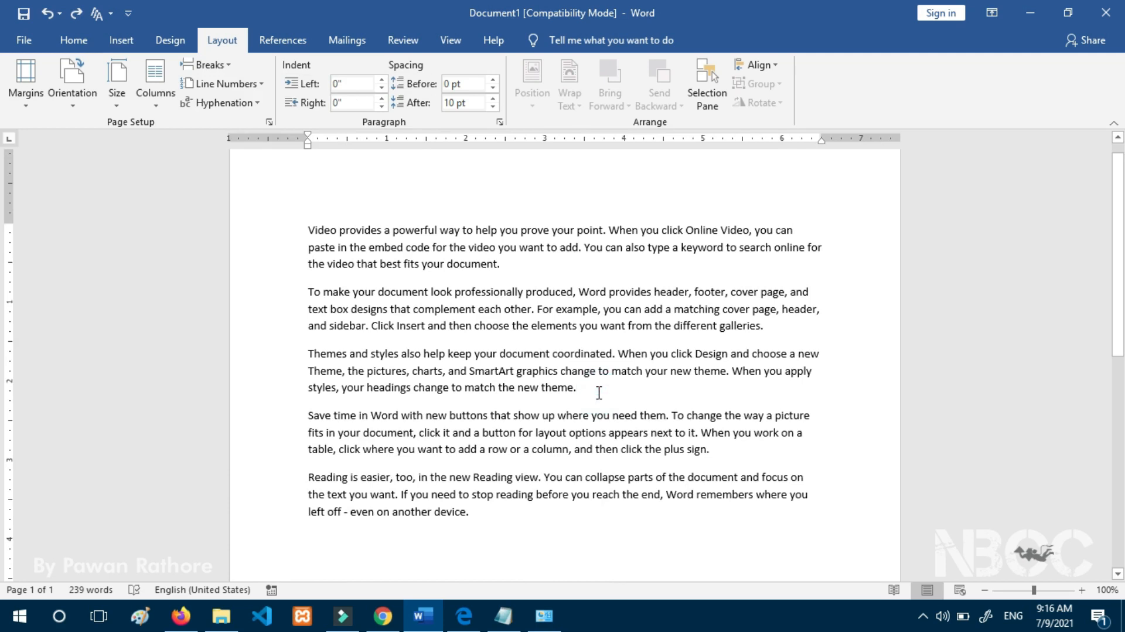
{"action": "left_click", "coordinate": [224, 61]}
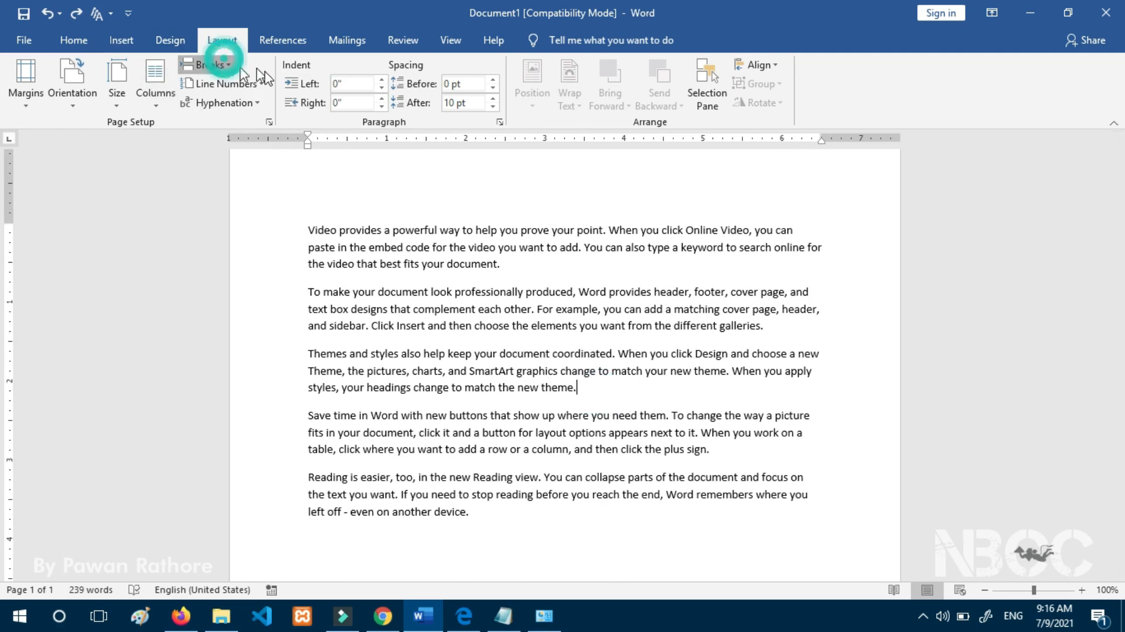
{"action": "left_click", "coordinate": [273, 109]}
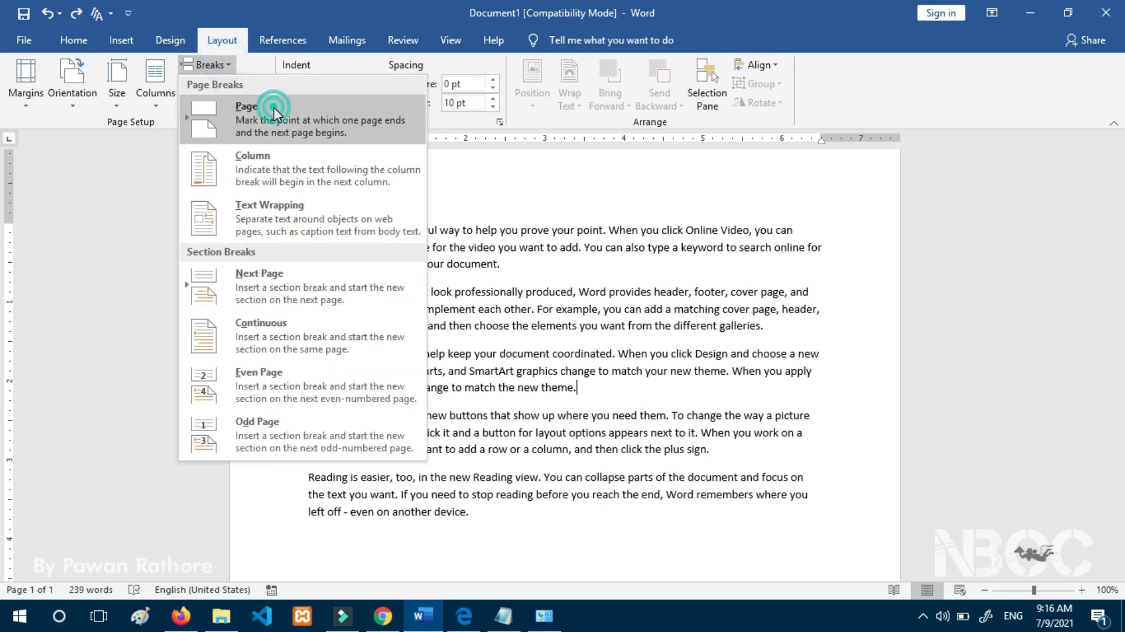
{"action": "scroll", "coordinate": [563, 238], "scroll_direction": "down", "scroll_amount": 5}
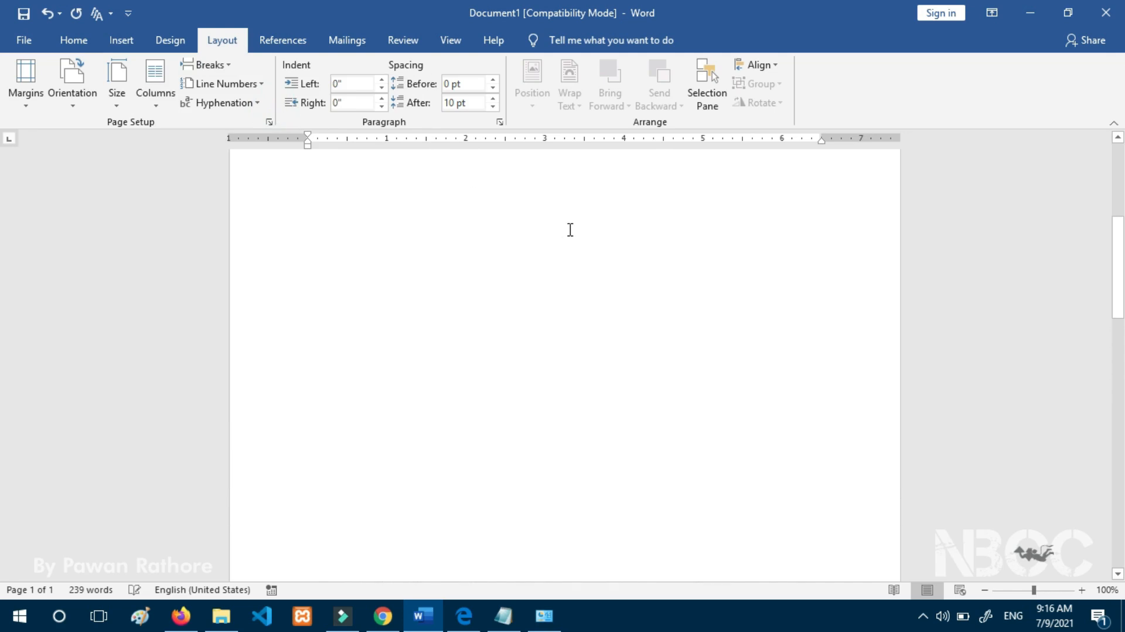
{"action": "scroll", "coordinate": [570, 229], "scroll_direction": "up", "scroll_amount": 5}
{"action": "scroll", "coordinate": [598, 240], "scroll_direction": "down", "scroll_amount": 8}
{"action": "scroll", "coordinate": [599, 265], "scroll_direction": "up", "scroll_amount": 10}
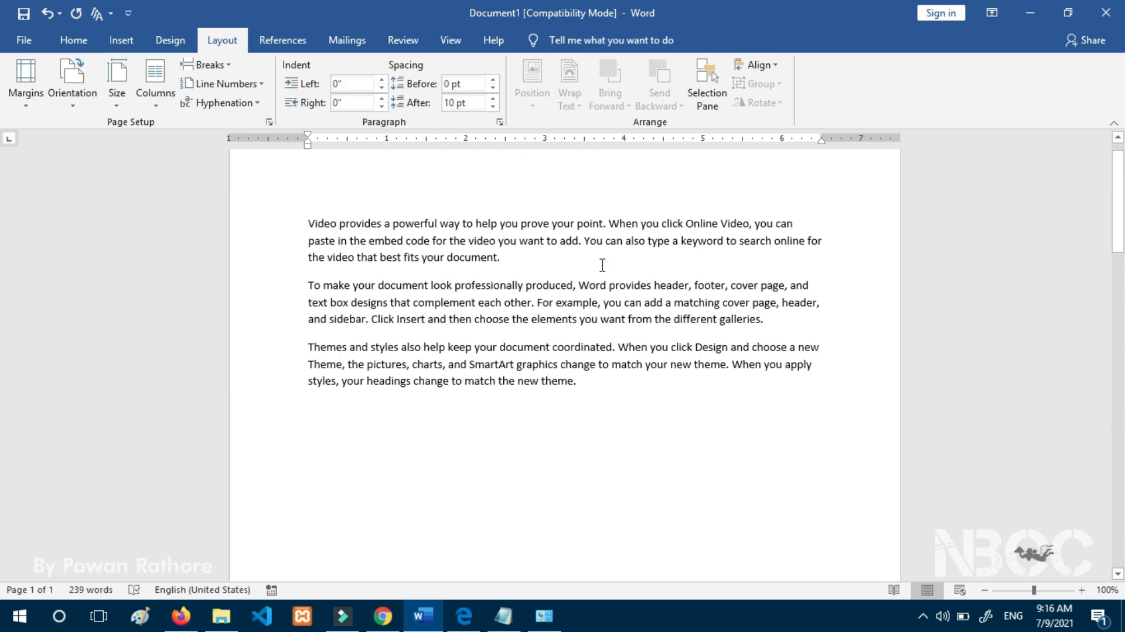
{"action": "scroll", "coordinate": [610, 285], "scroll_direction": "down", "scroll_amount": 10}
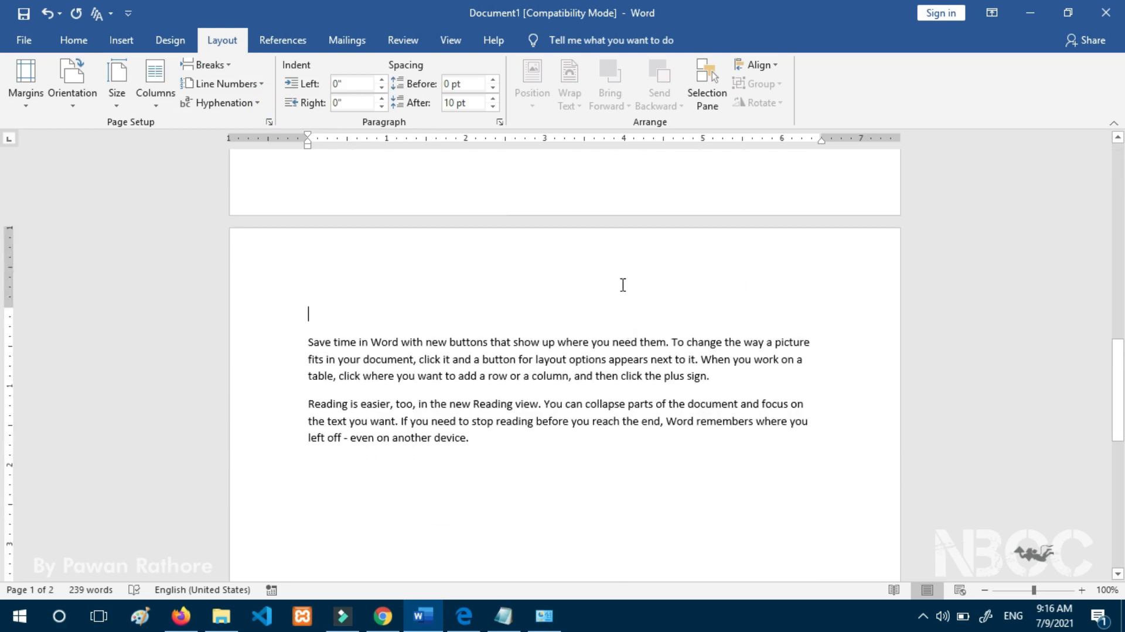
Undo the page break inserted after the third paragraph.
{"action": "left_click", "coordinate": [221, 65]}
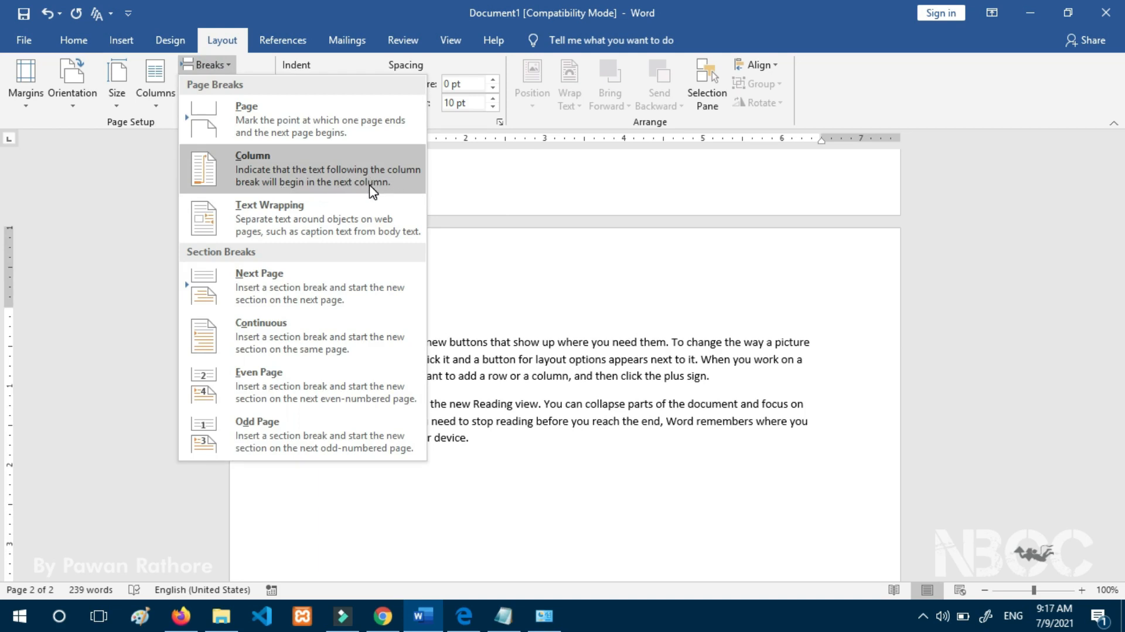
{"action": "double_click", "coordinate": [529, 267]}
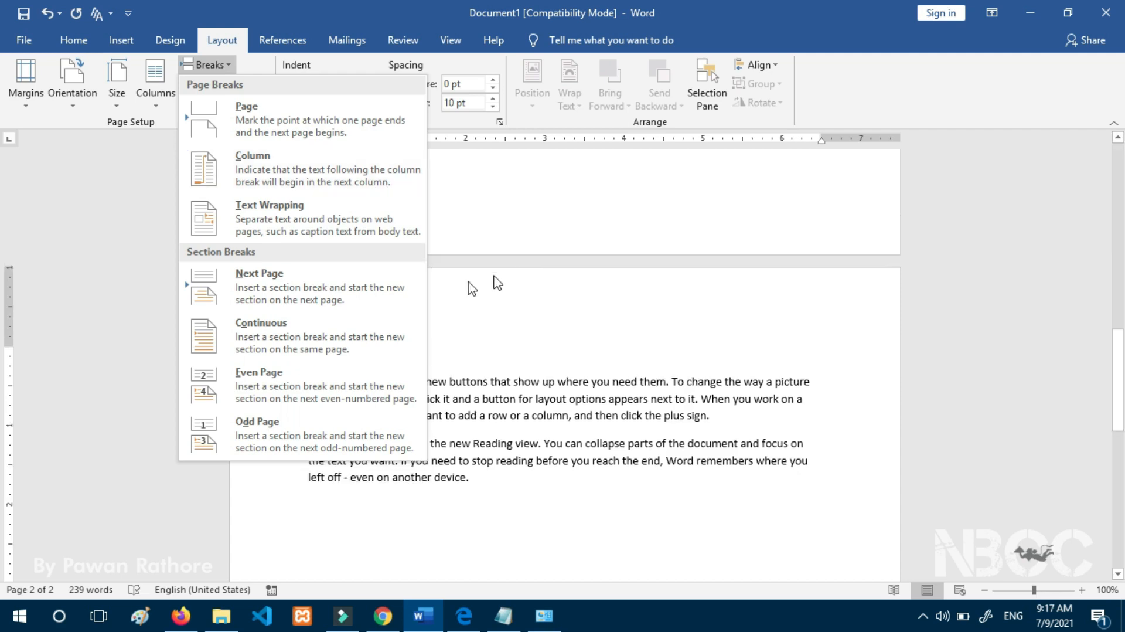
{"action": "left_click", "coordinate": [626, 249]}
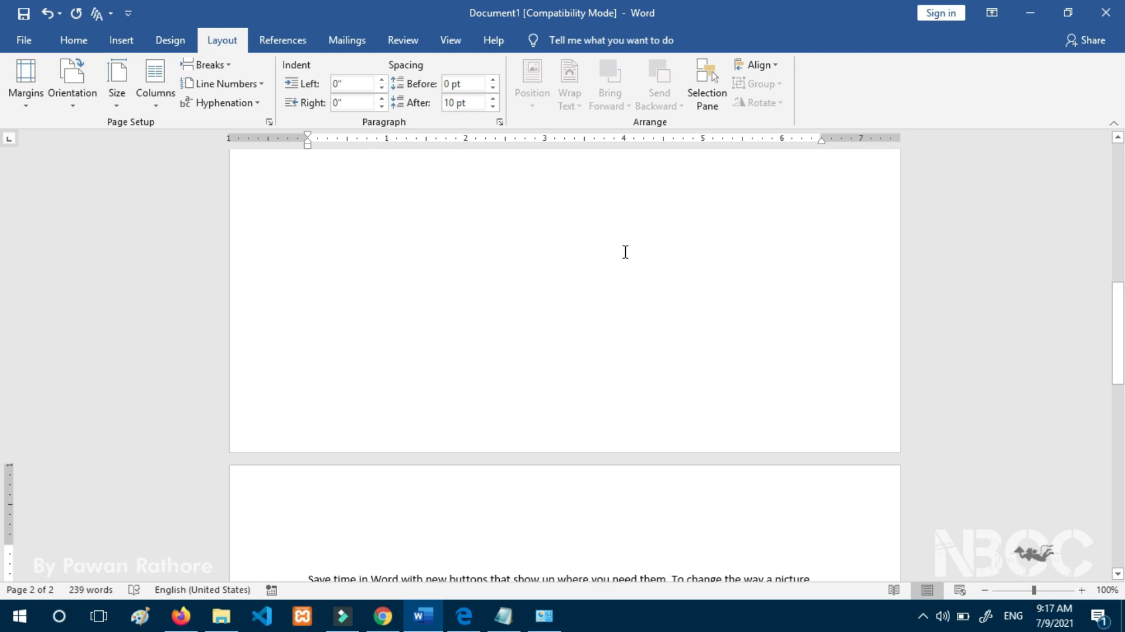
{"action": "key", "text": "ctrl+z"}
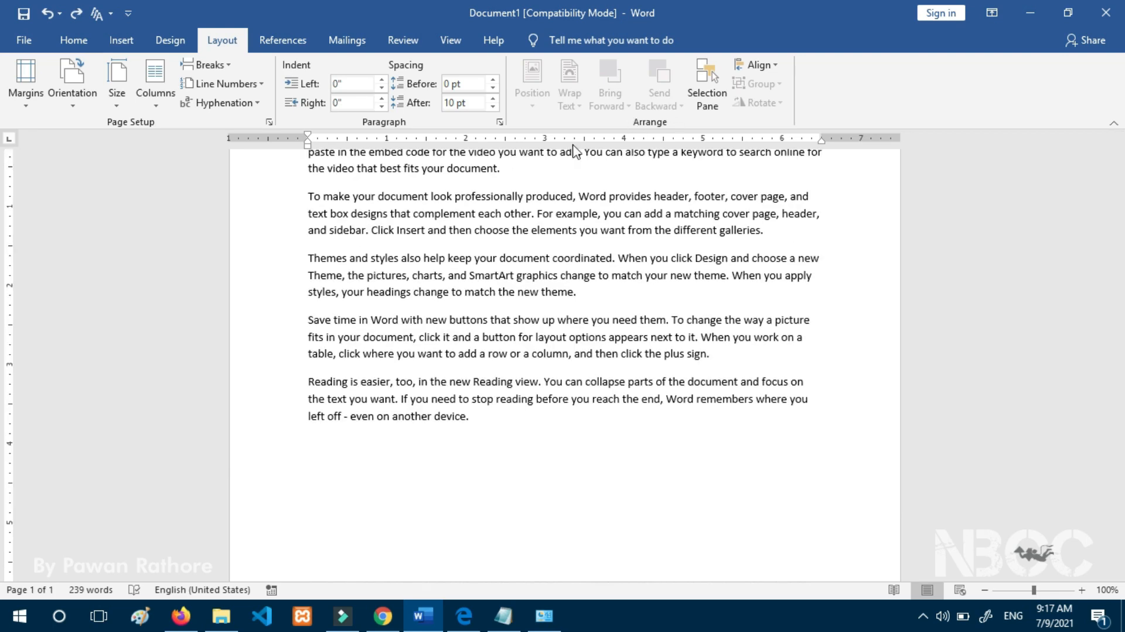
Copy the last four paragraphs, starting at "To make your document look professionally produced", and paste them at the end of the text.
{"action": "left_click_drag", "start_coordinate": [308, 201], "coordinate": [492, 415]}
{"action": "key", "text": "ctrl+c"}
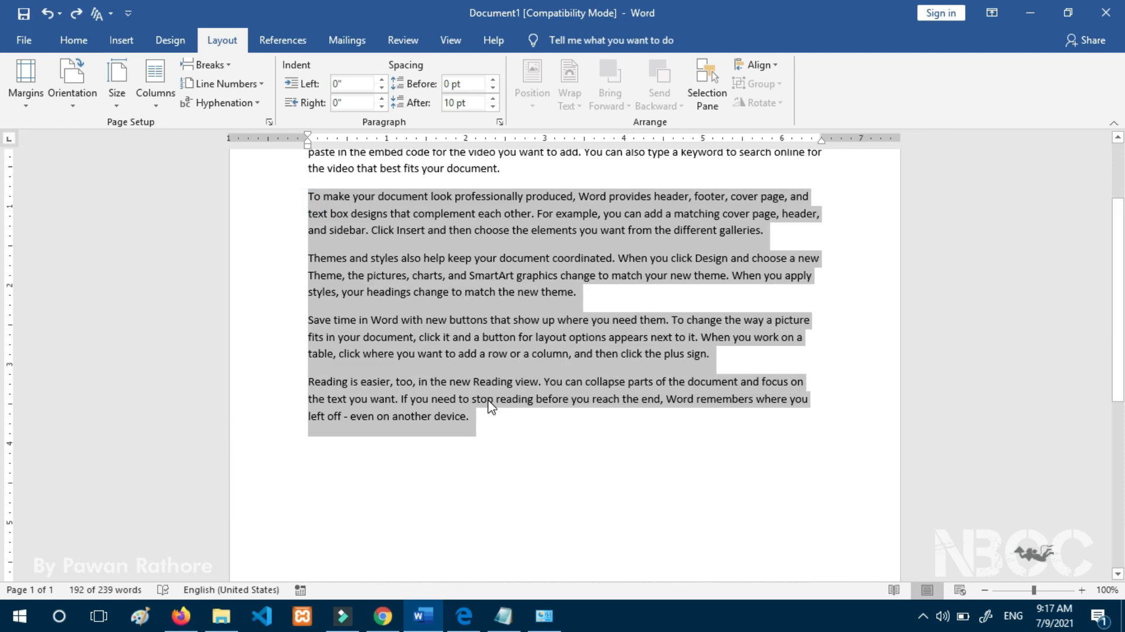
{"action": "left_click", "coordinate": [492, 422]}
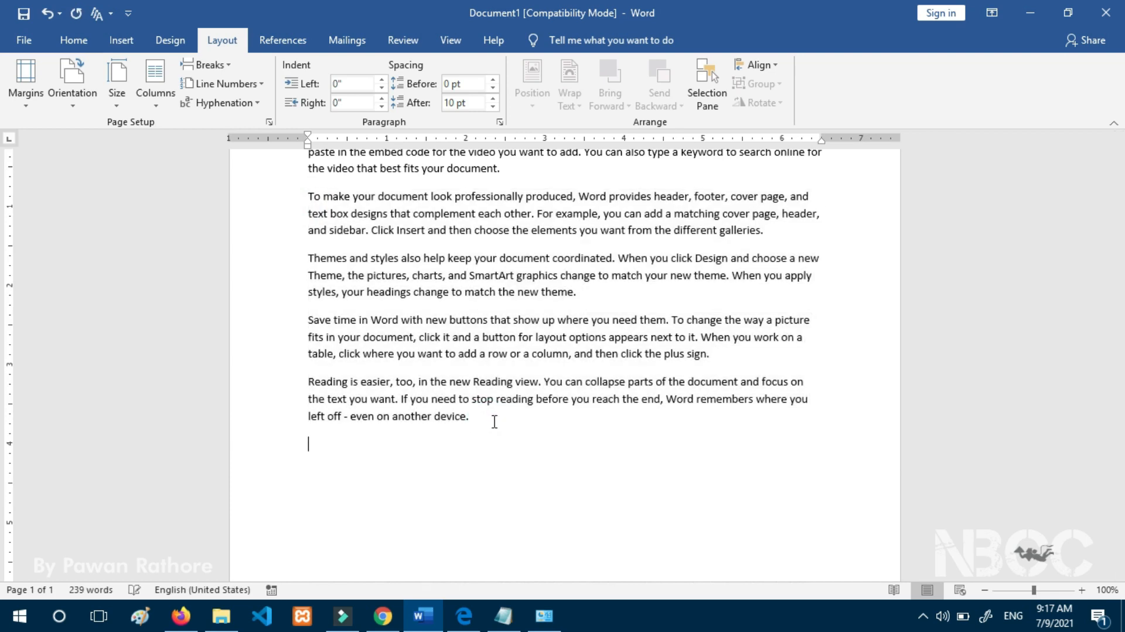
{"action": "key", "text": "ctrl+v"}
{"action": "scroll", "coordinate": [492, 413], "scroll_direction": "up", "scroll_amount": 5}
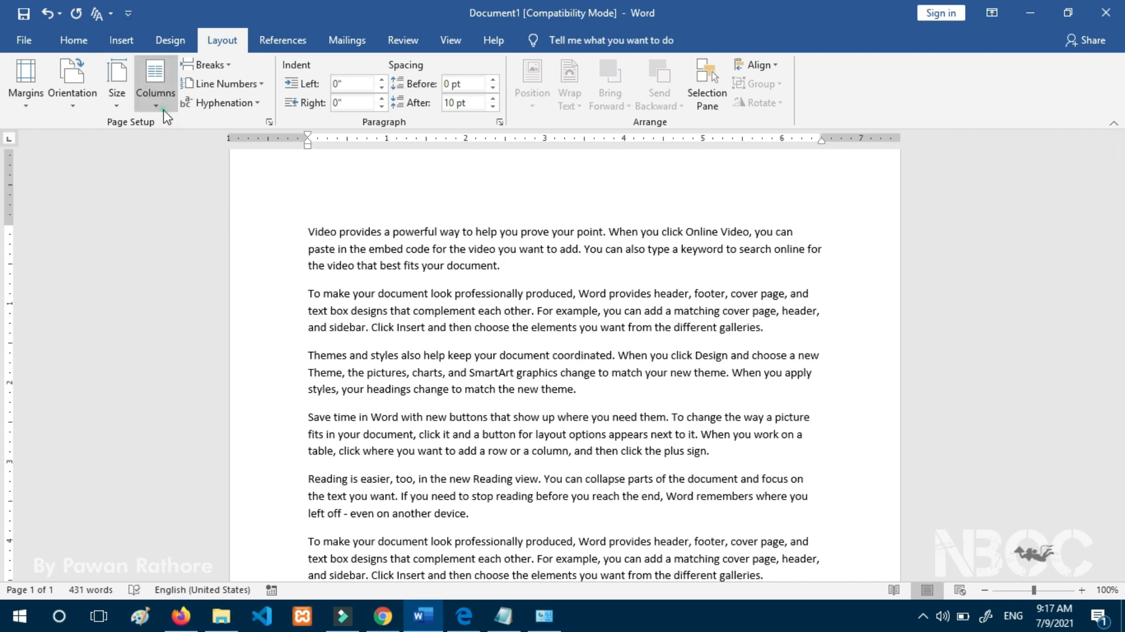
Try a column break after the fourth paragraph, ending "click the plus sign.", in the single-column text and undo it.
{"action": "left_click", "coordinate": [155, 88]}
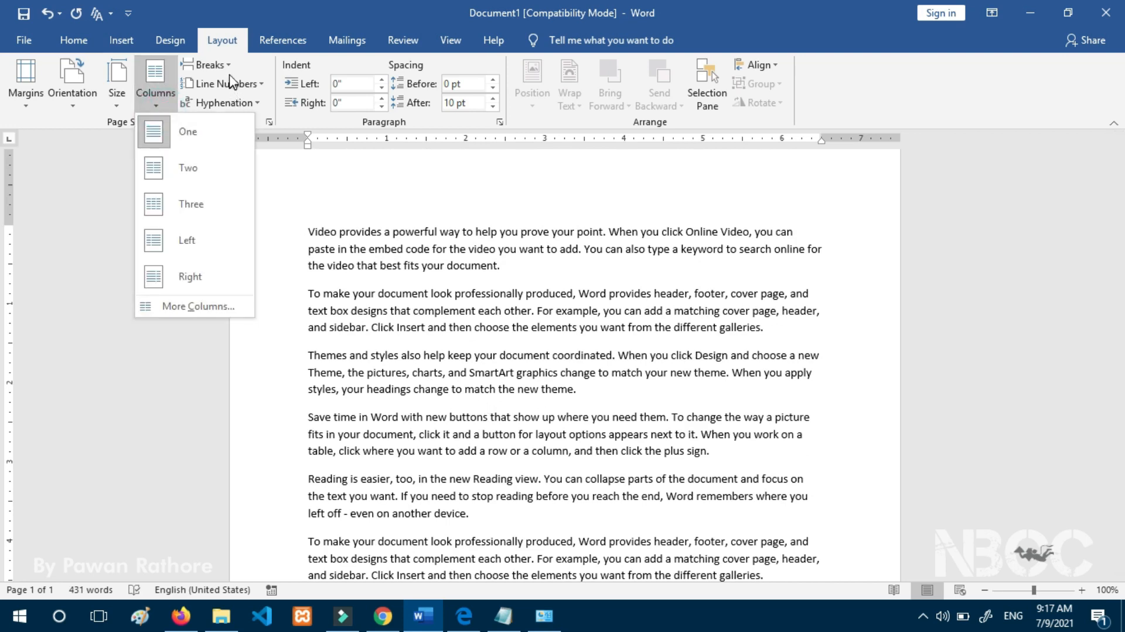
{"action": "left_click", "coordinate": [388, 258]}
{"action": "left_click", "coordinate": [211, 64]}
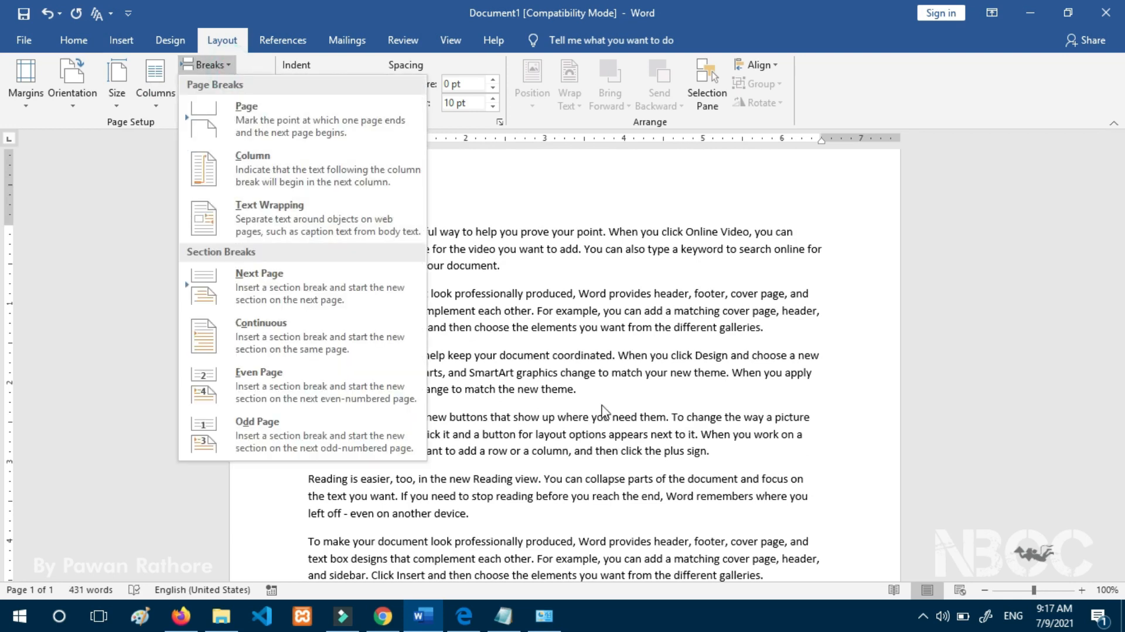
{"action": "left_click", "coordinate": [718, 450]}
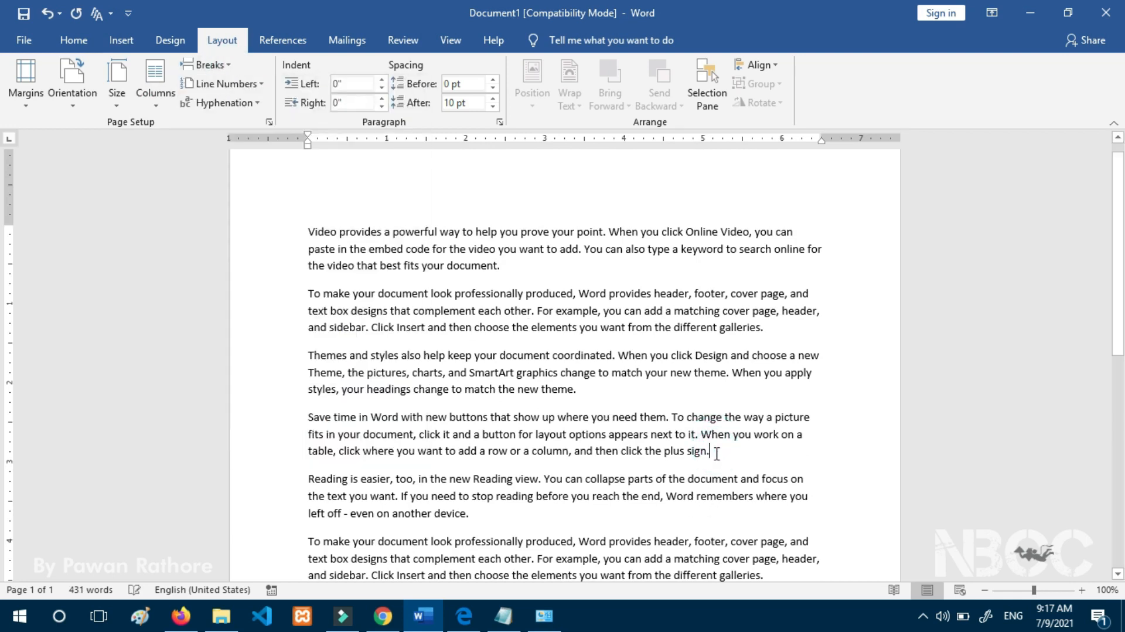
{"action": "left_click", "coordinate": [206, 65]}
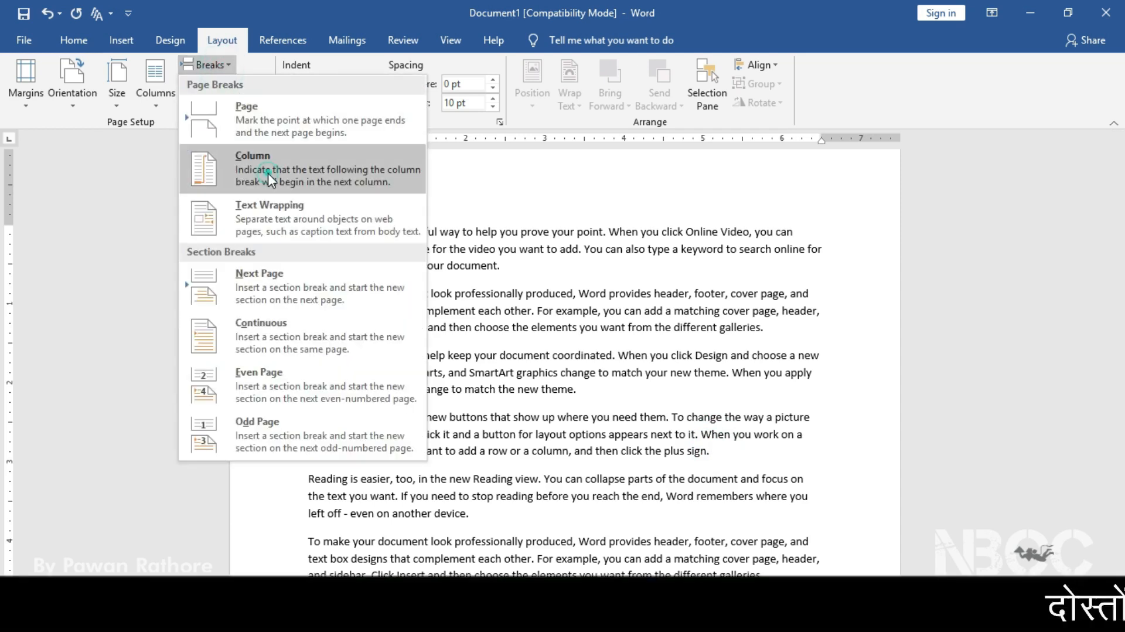
{"action": "left_click", "coordinate": [267, 172]}
{"action": "scroll", "coordinate": [502, 246], "scroll_direction": "up", "scroll_amount": 8}
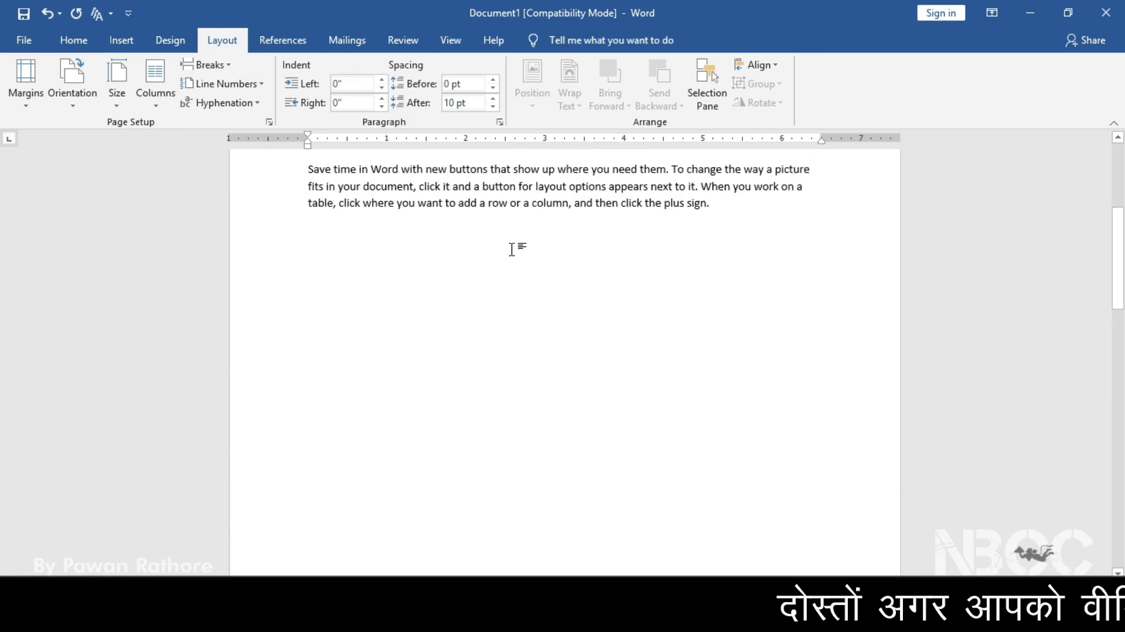
{"action": "key", "text": "ctrl+z"}
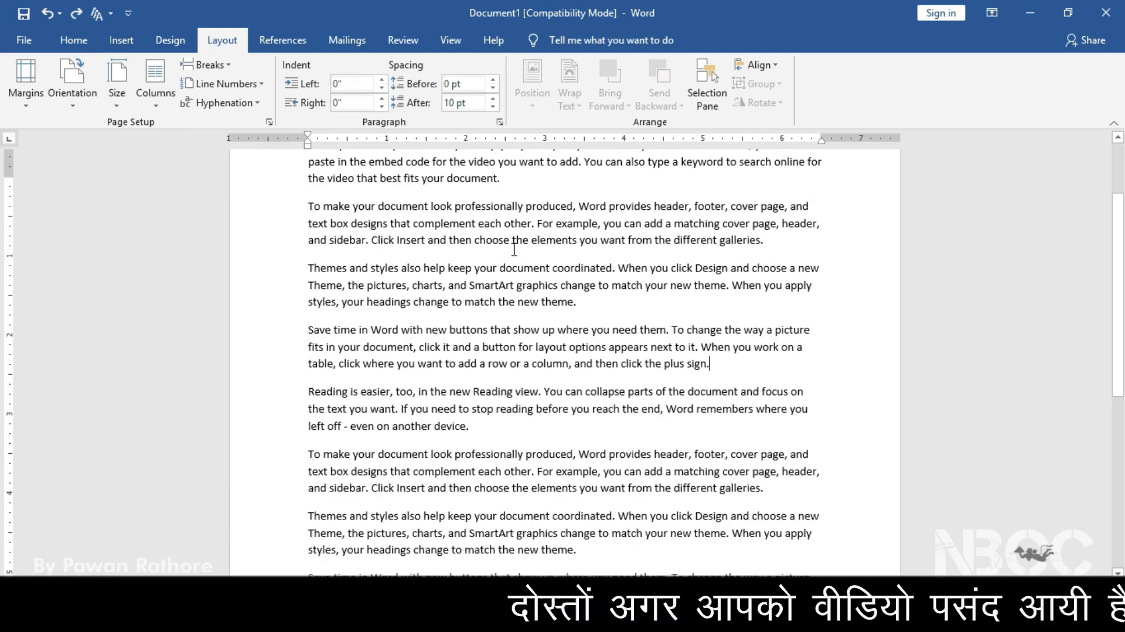
{"action": "scroll", "coordinate": [514, 249], "scroll_direction": "up", "scroll_amount": 2}
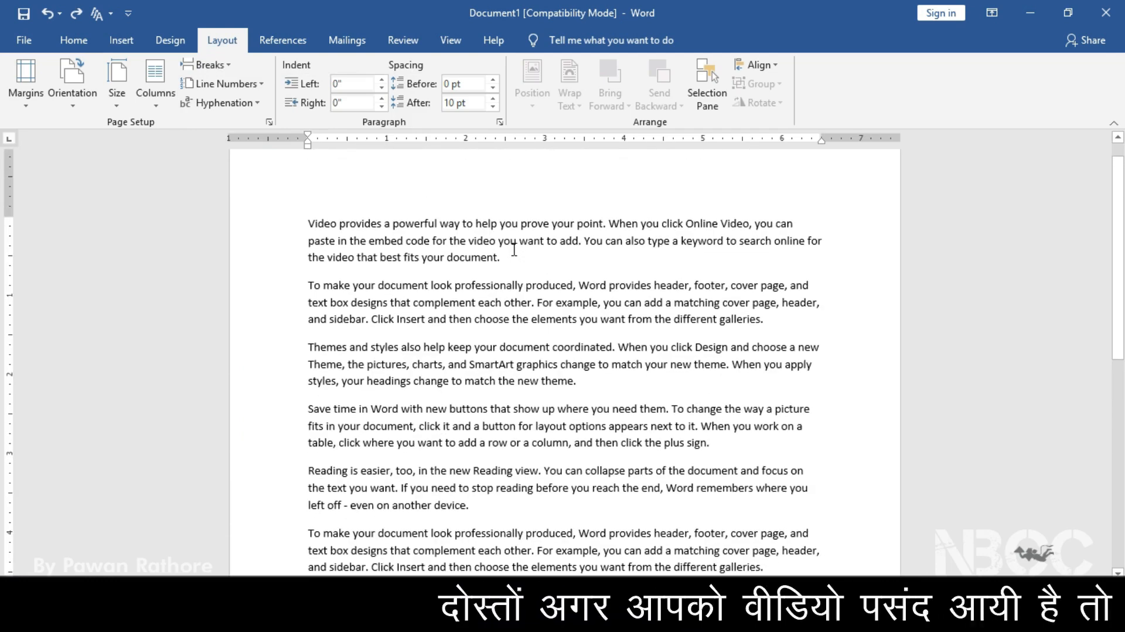
Change the text layout to two columns.
{"action": "left_click", "coordinate": [155, 88]}
{"action": "left_click", "coordinate": [210, 176]}
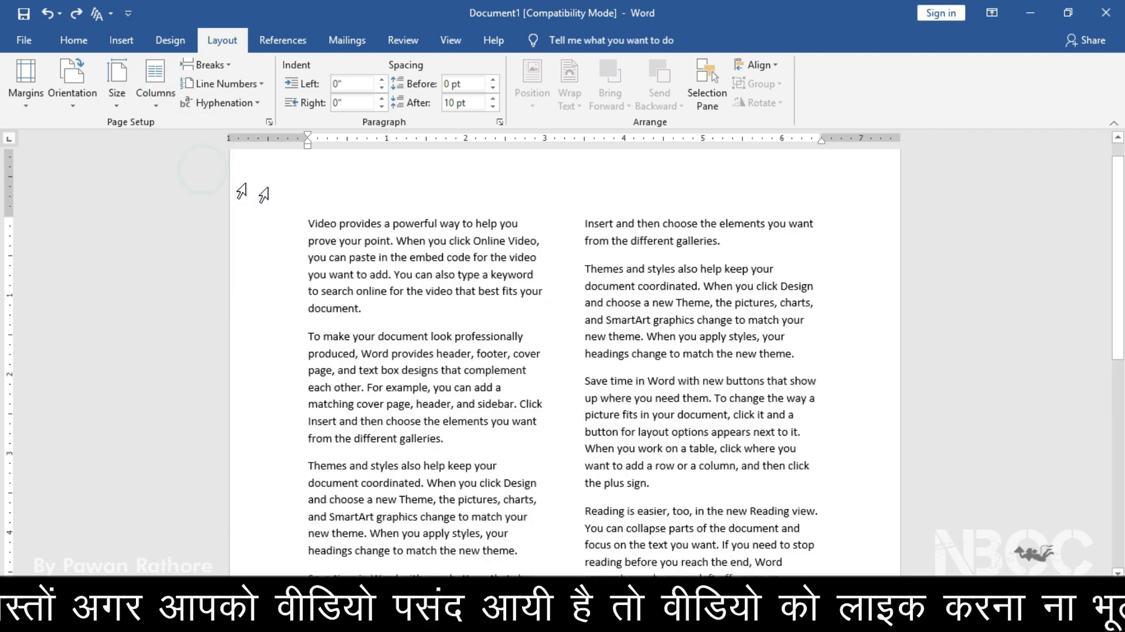
{"action": "scroll", "coordinate": [492, 299], "scroll_direction": "down", "scroll_amount": 2}
Insert a column break after the second paragraph, ending "from the different galleries.", and remove the blank line at the start of the second column.
{"action": "left_click", "coordinate": [456, 343]}
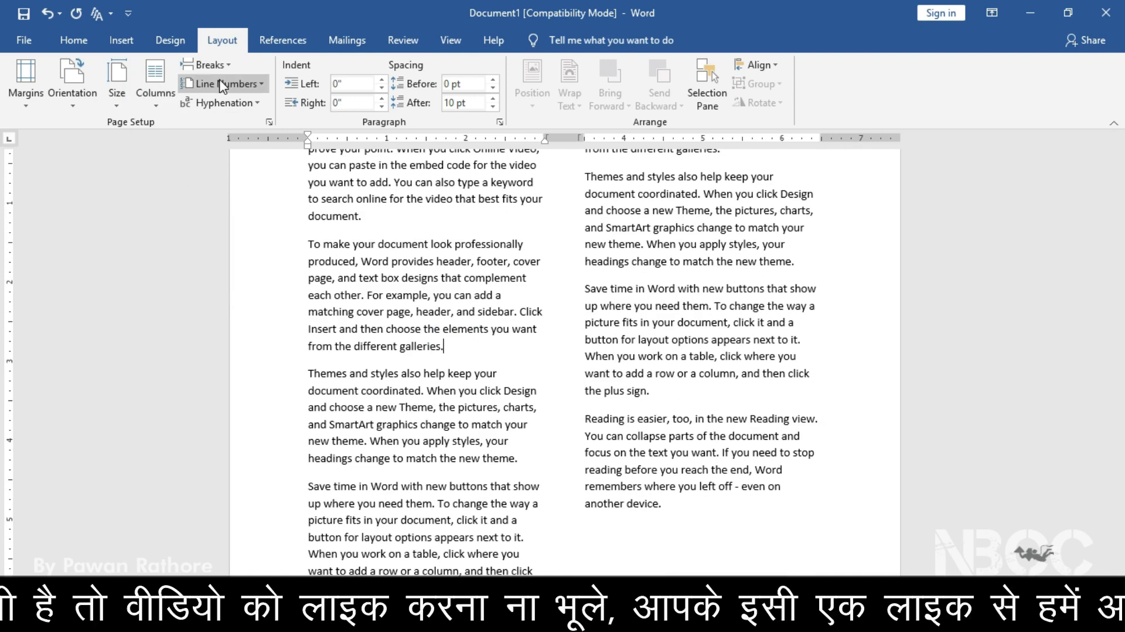
{"action": "left_click", "coordinate": [206, 64]}
{"action": "left_click", "coordinate": [264, 170]}
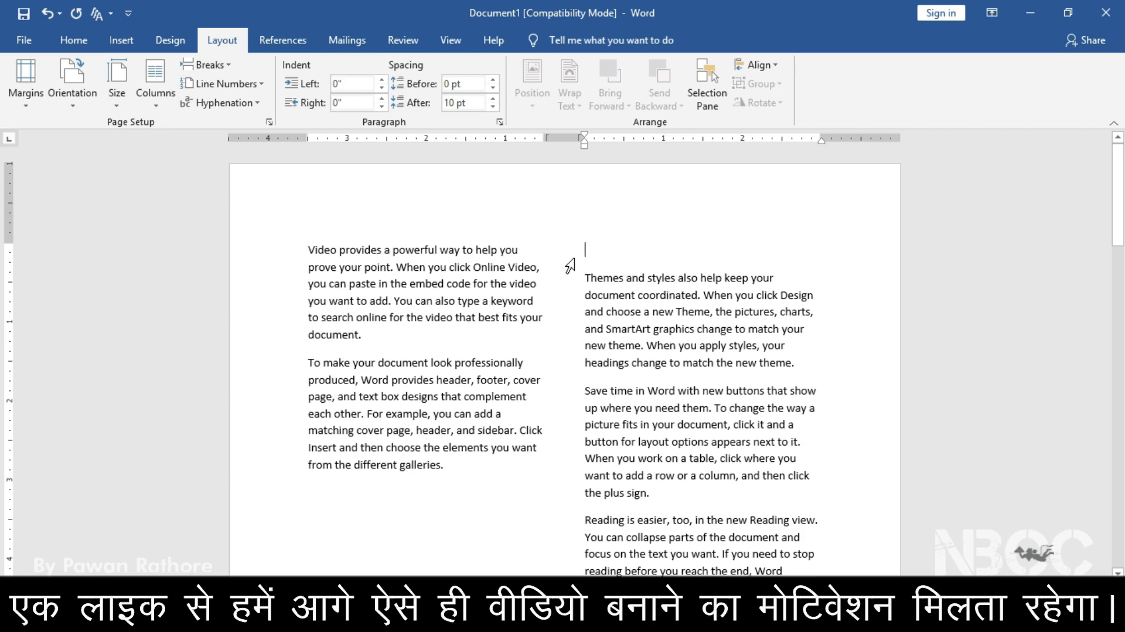
{"action": "key", "text": "Delete"}
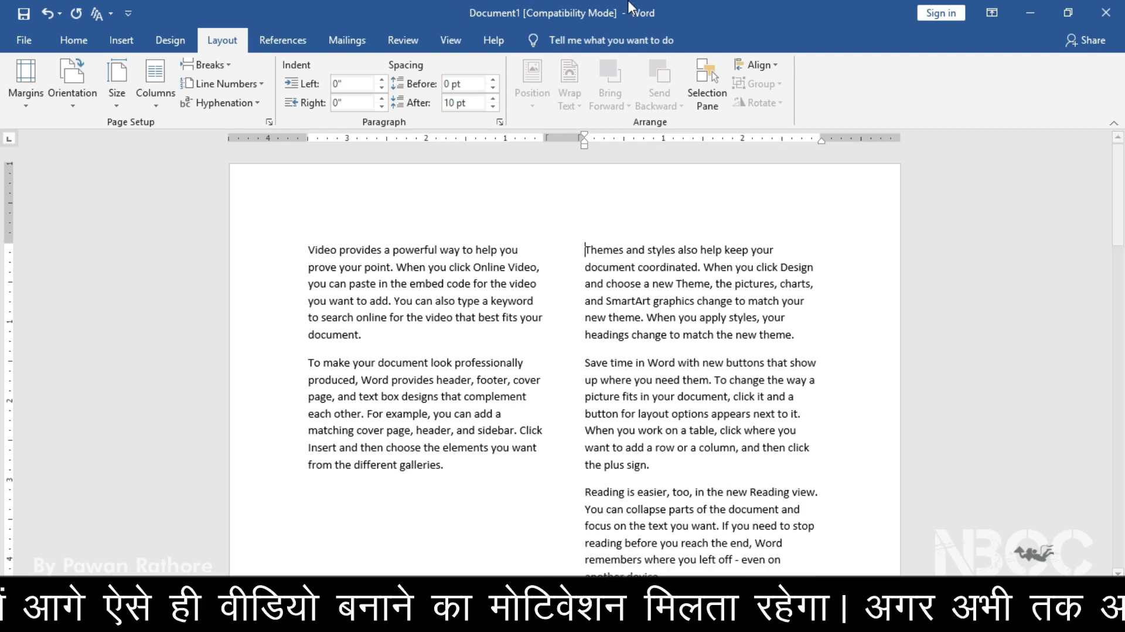
{"action": "scroll", "coordinate": [682, 339], "scroll_direction": "down", "scroll_amount": 1}
{"action": "scroll", "coordinate": [682, 338], "scroll_direction": "down", "scroll_amount": 5}
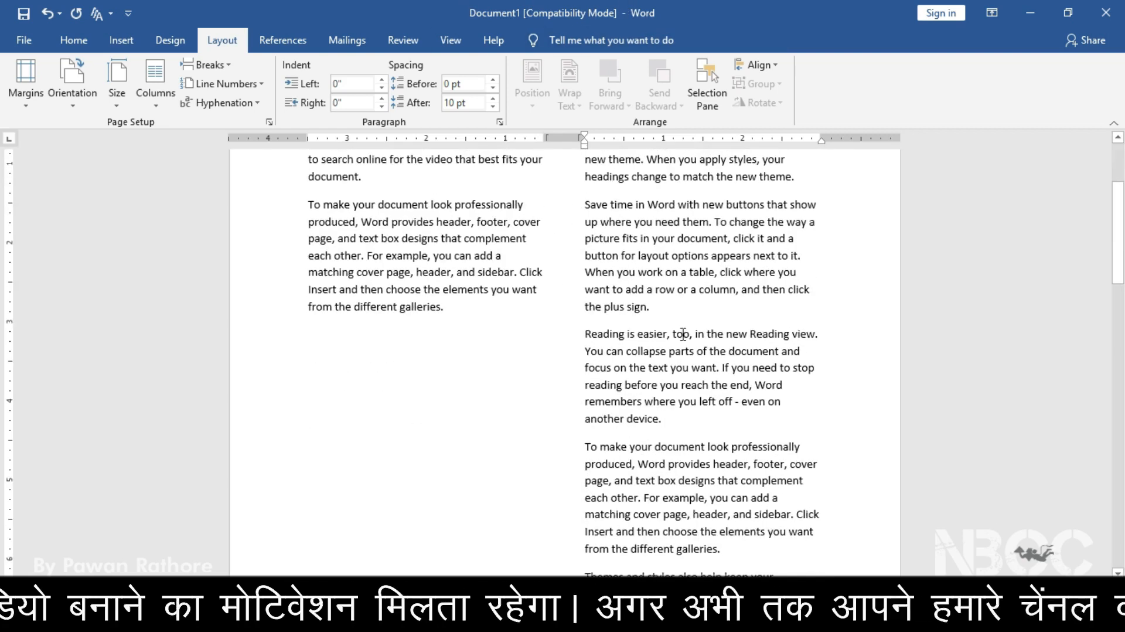
{"action": "scroll", "coordinate": [666, 310], "scroll_direction": "down", "scroll_amount": 5}
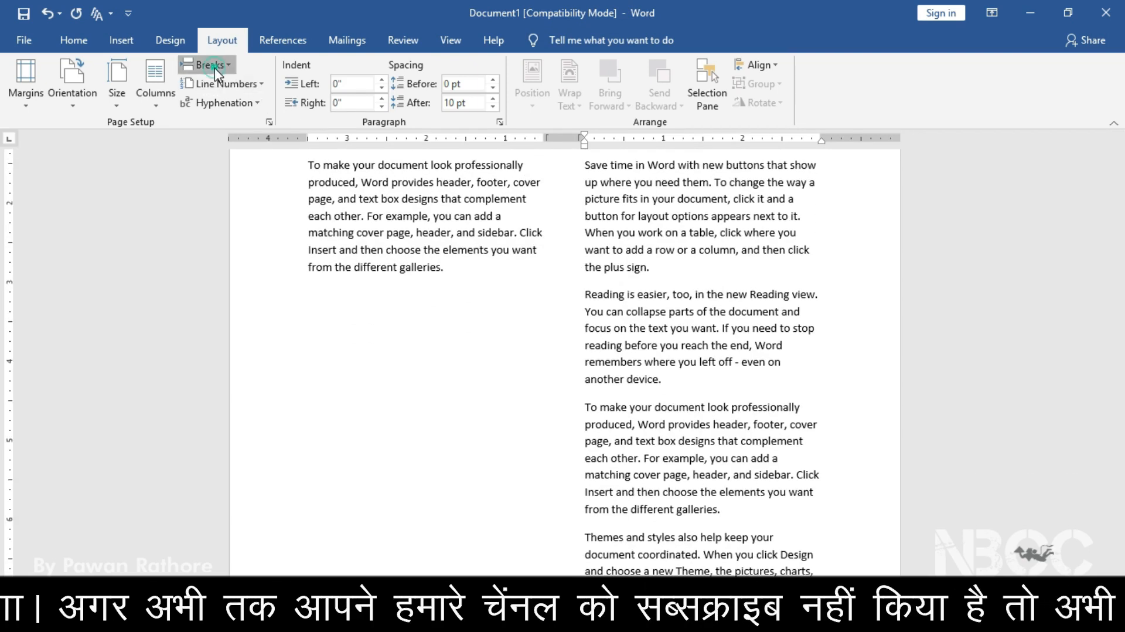
Undo the column break and the two-column layout.
{"action": "left_click", "coordinate": [215, 68]}
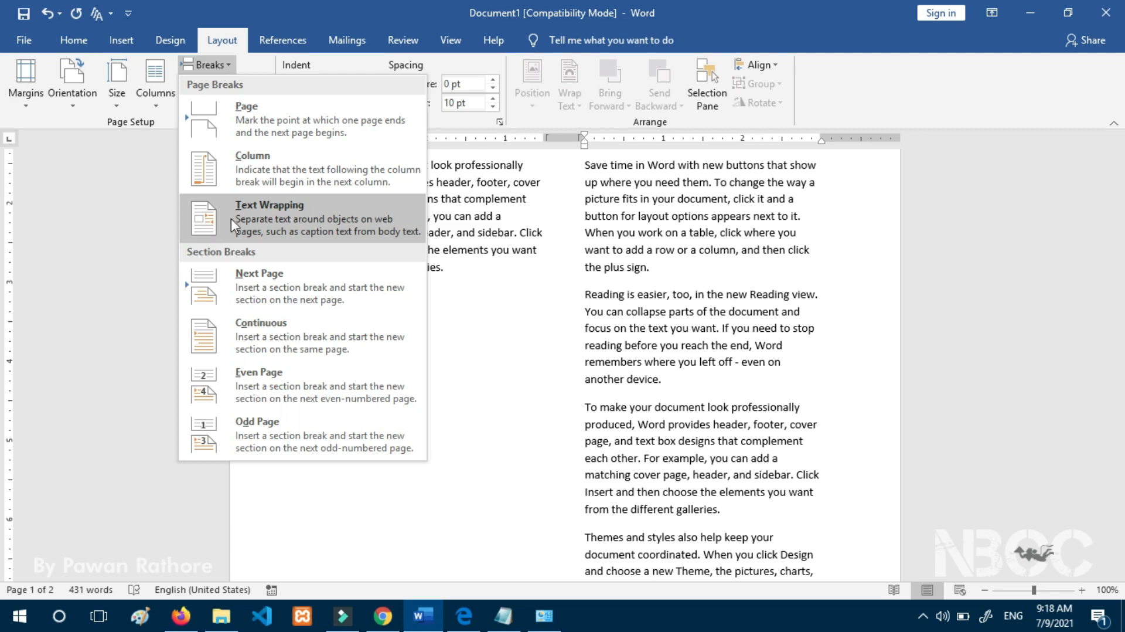
{"action": "left_click", "coordinate": [487, 323]}
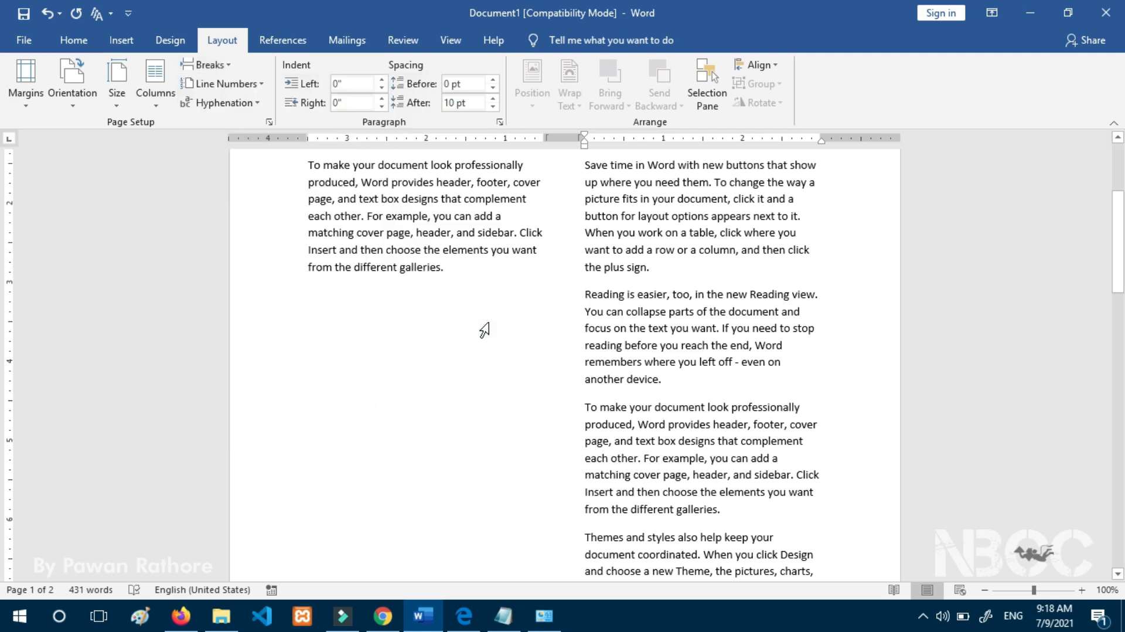
{"action": "key", "text": "ctrl+z"}
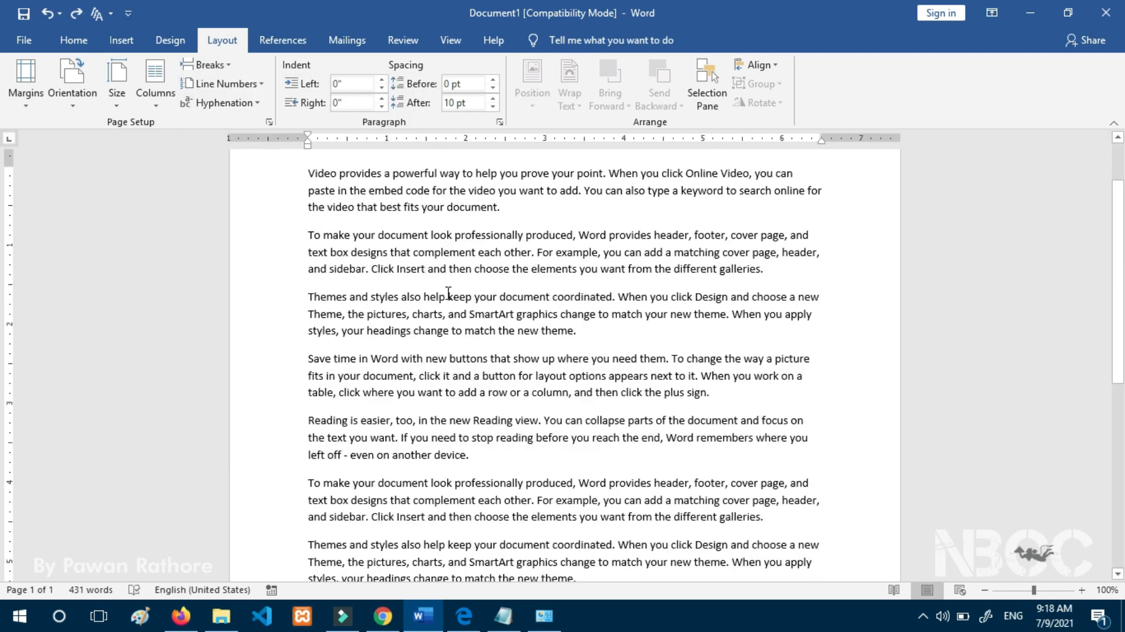
Draw a rectangle about 2.02" high and 2.49" wide over the beginning of the third to fifth paragraphs.
{"action": "scroll", "coordinate": [449, 293], "scroll_direction": "up", "scroll_amount": 2}
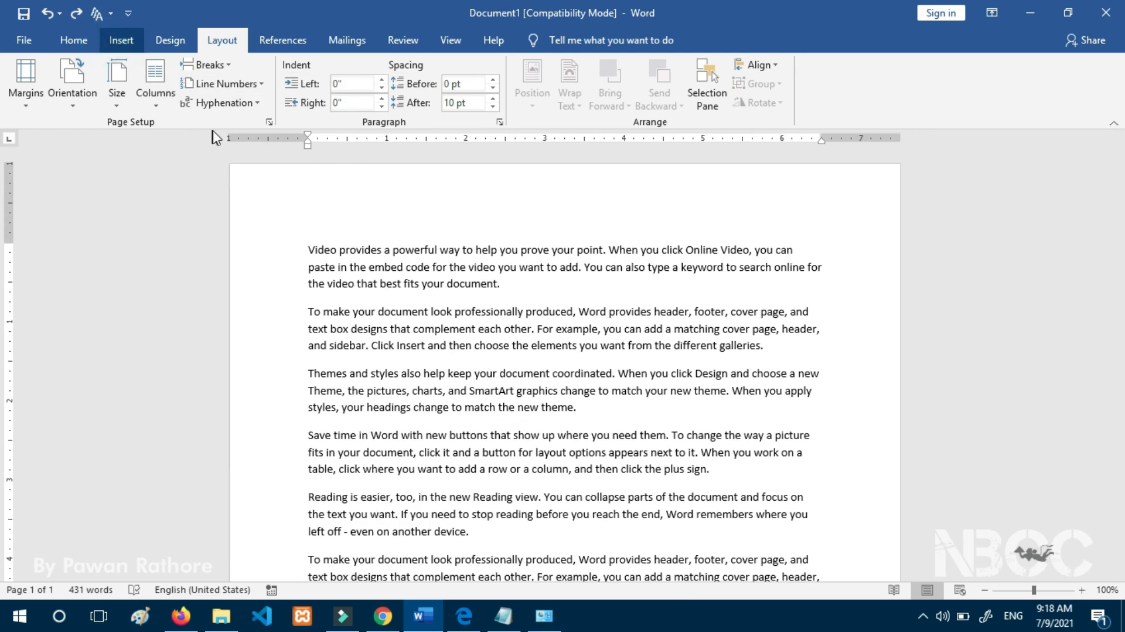
{"action": "left_click", "coordinate": [126, 42]}
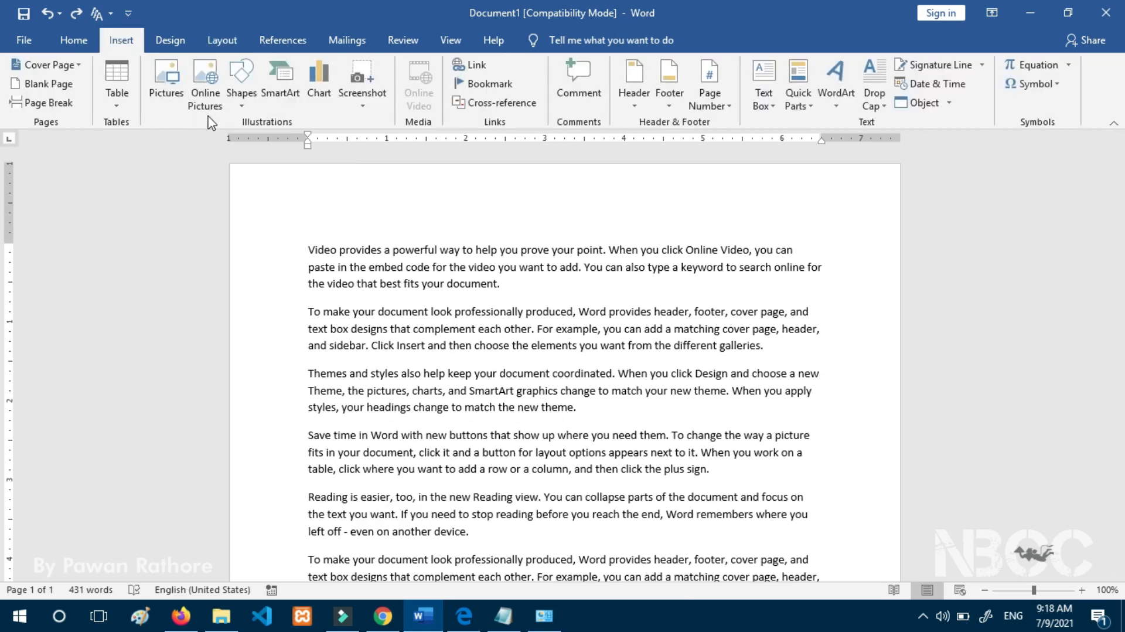
{"action": "left_click", "coordinate": [241, 88]}
{"action": "left_click", "coordinate": [278, 141]}
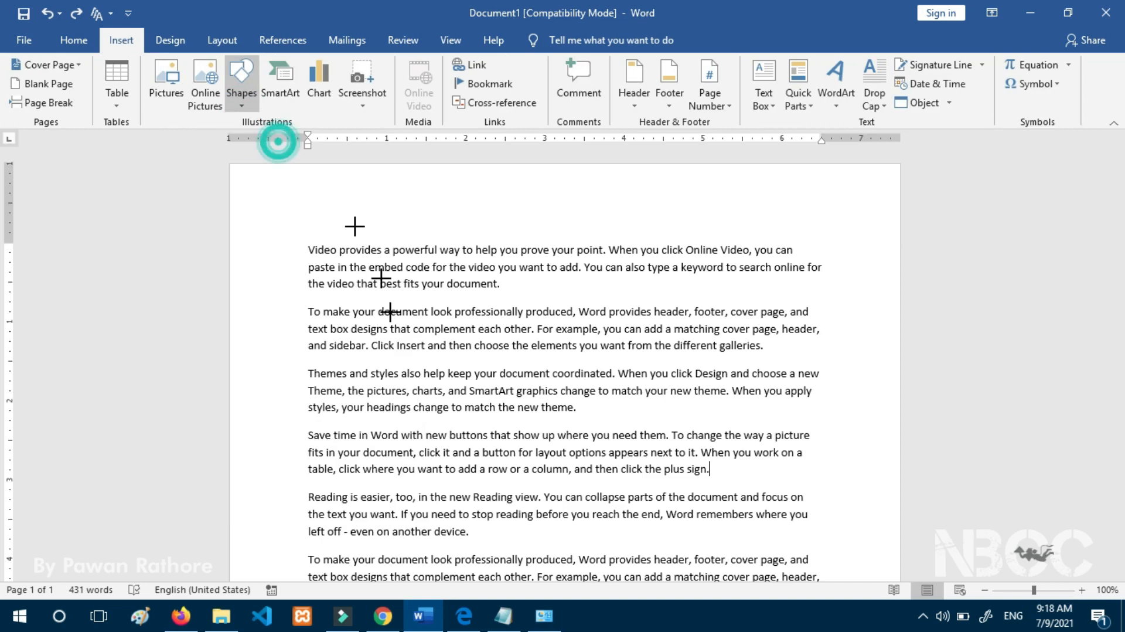
{"action": "left_click_drag", "start_coordinate": [306, 371], "coordinate": [503, 530]}
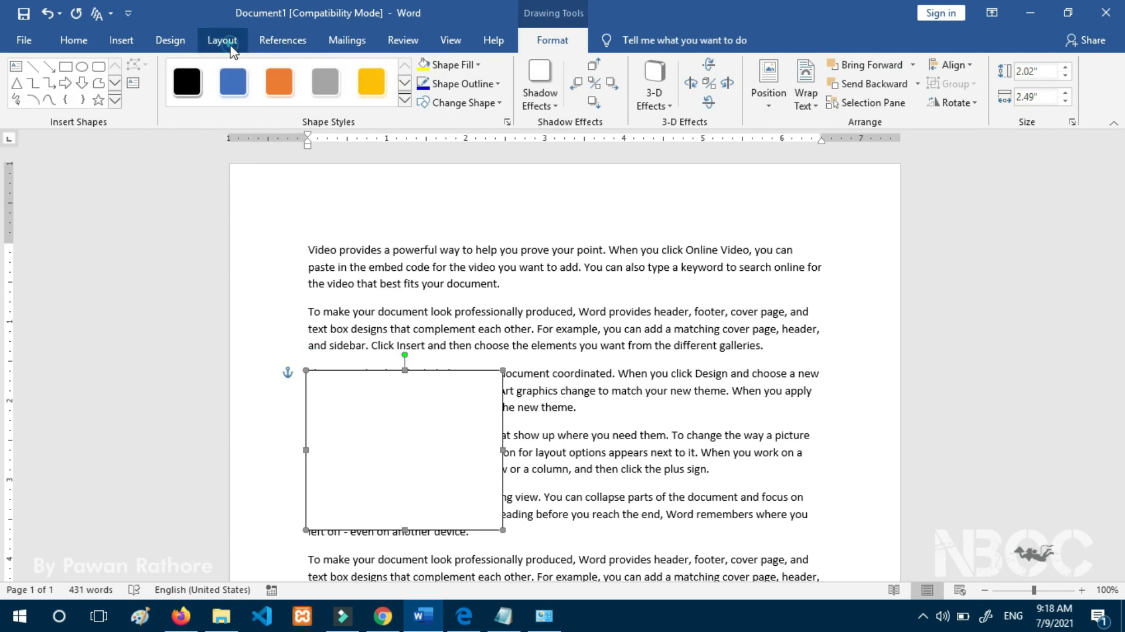
Insert a text wrapping break at the end of the first paragraph, after "best fits your document.".
{"action": "left_click", "coordinate": [223, 39]}
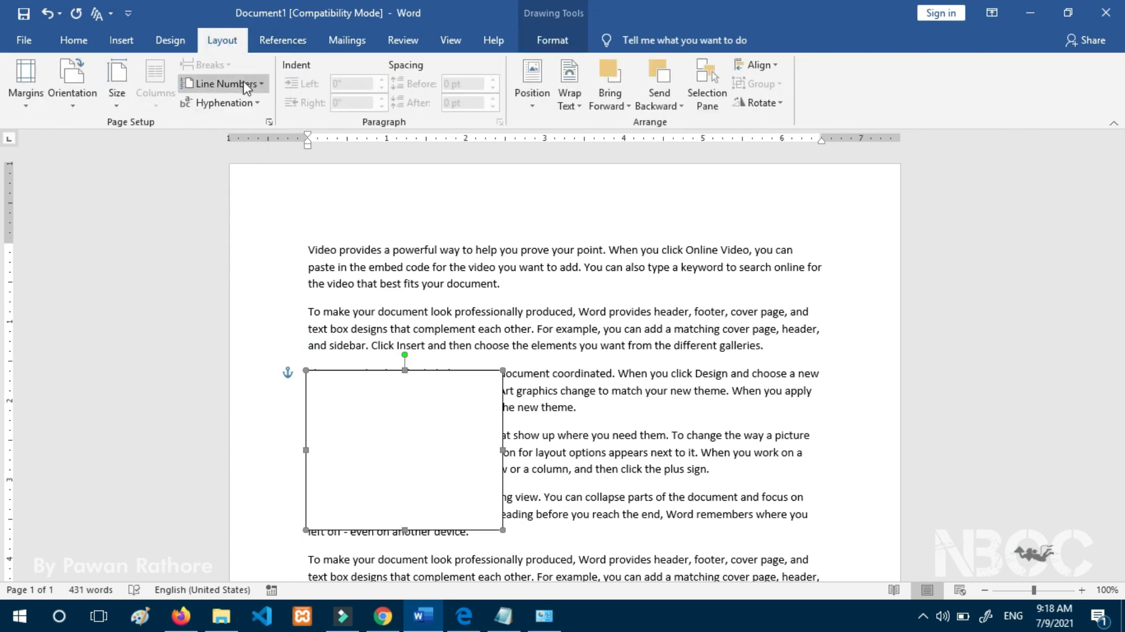
{"action": "left_click", "coordinate": [524, 290]}
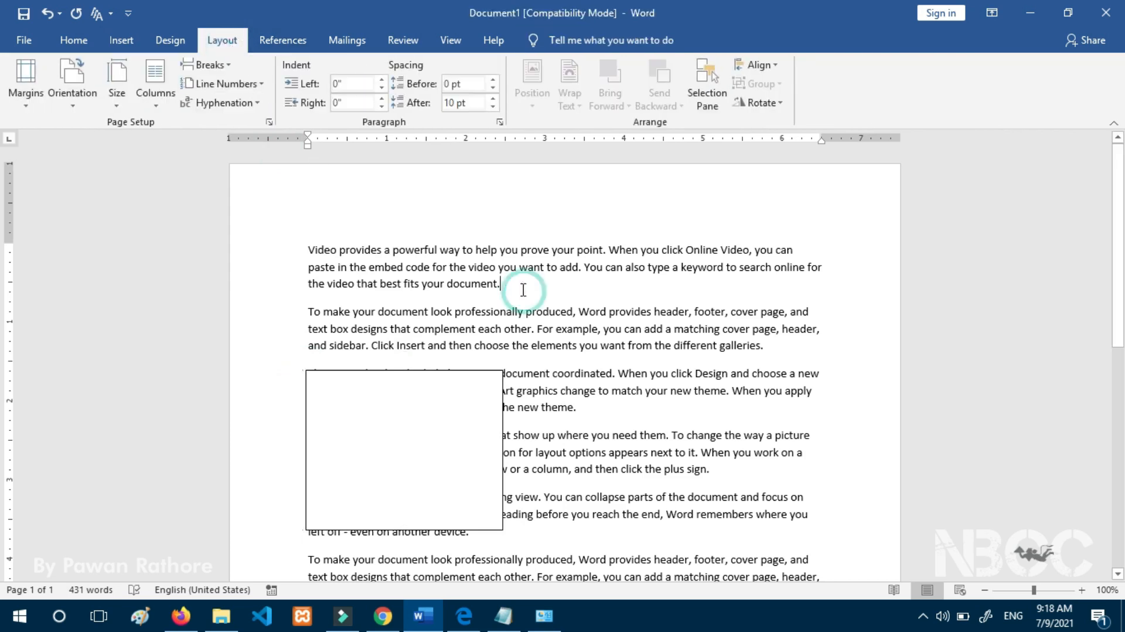
{"action": "left_click", "coordinate": [228, 66]}
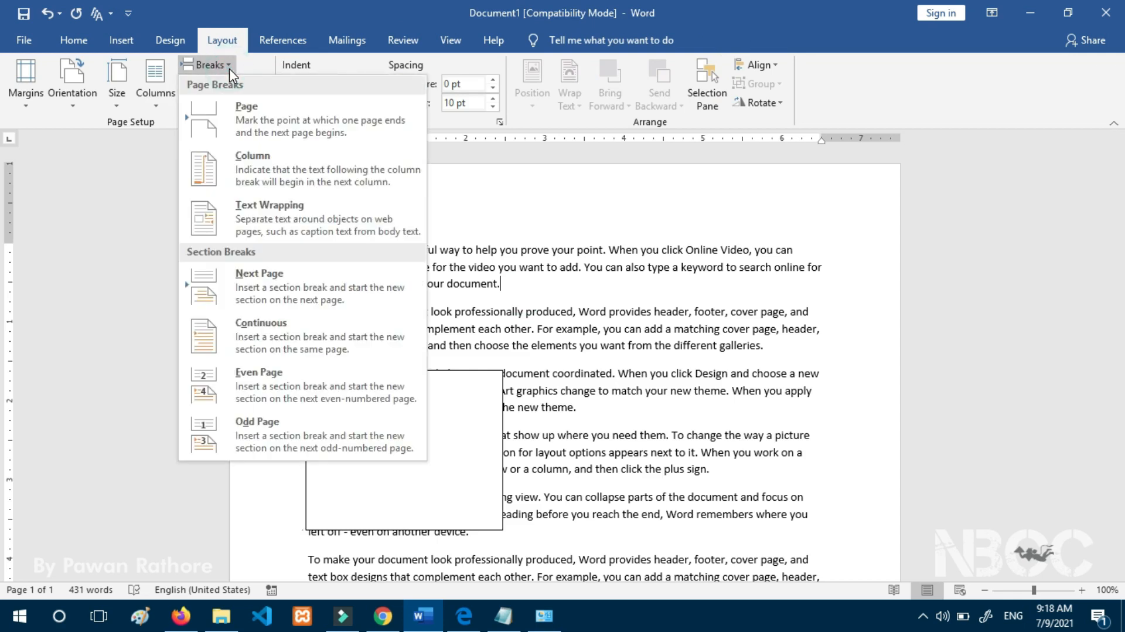
{"action": "left_click", "coordinate": [311, 206]}
{"action": "key", "text": "shift+Return"}
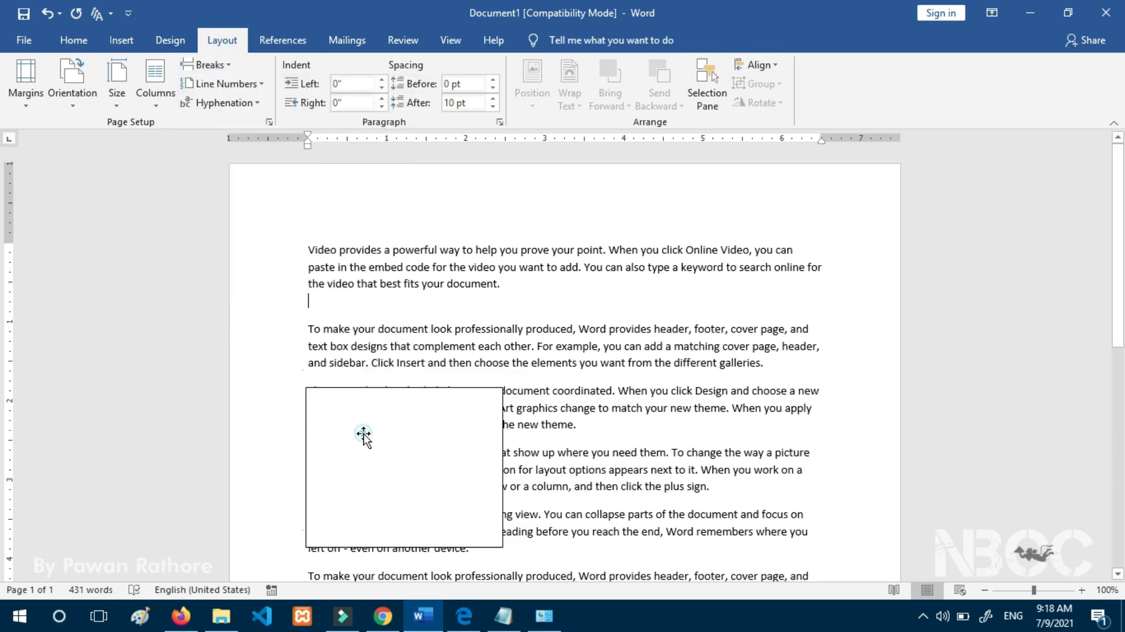
Delete the rectangle from the page and view the available break types again without applying any.
{"action": "left_click", "coordinate": [365, 410]}
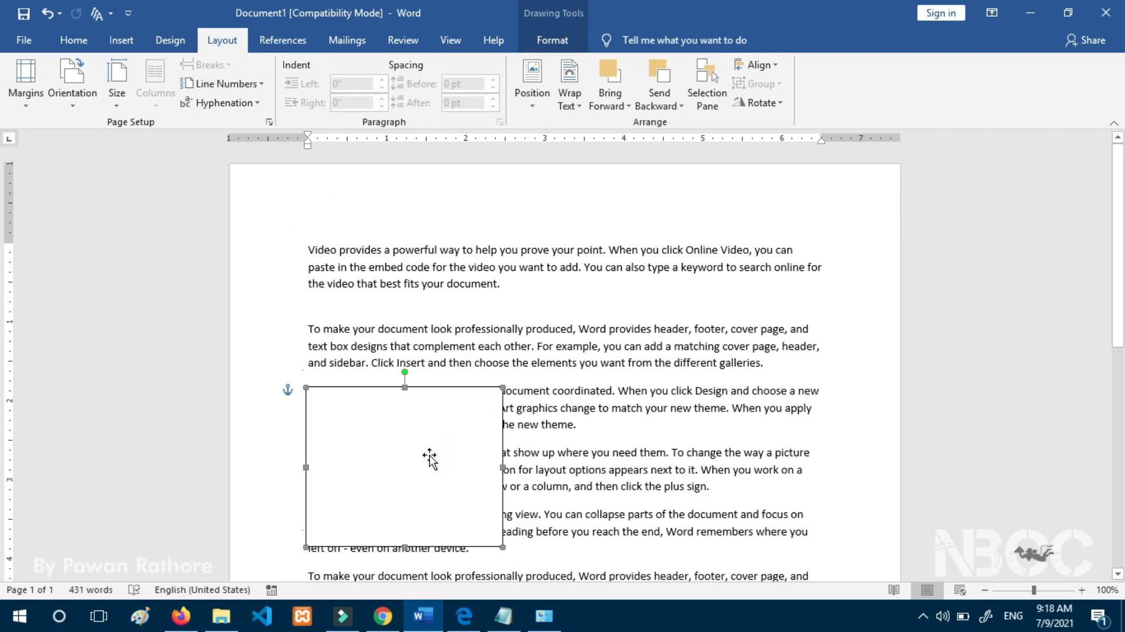
{"action": "key", "text": "Delete"}
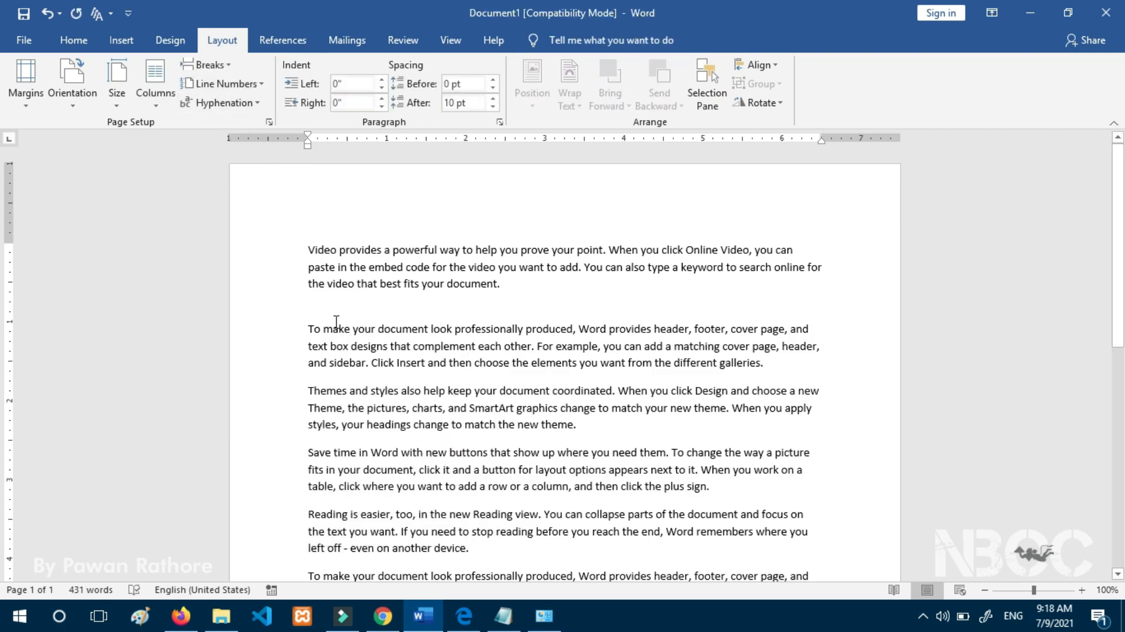
{"action": "left_click", "coordinate": [206, 66]}
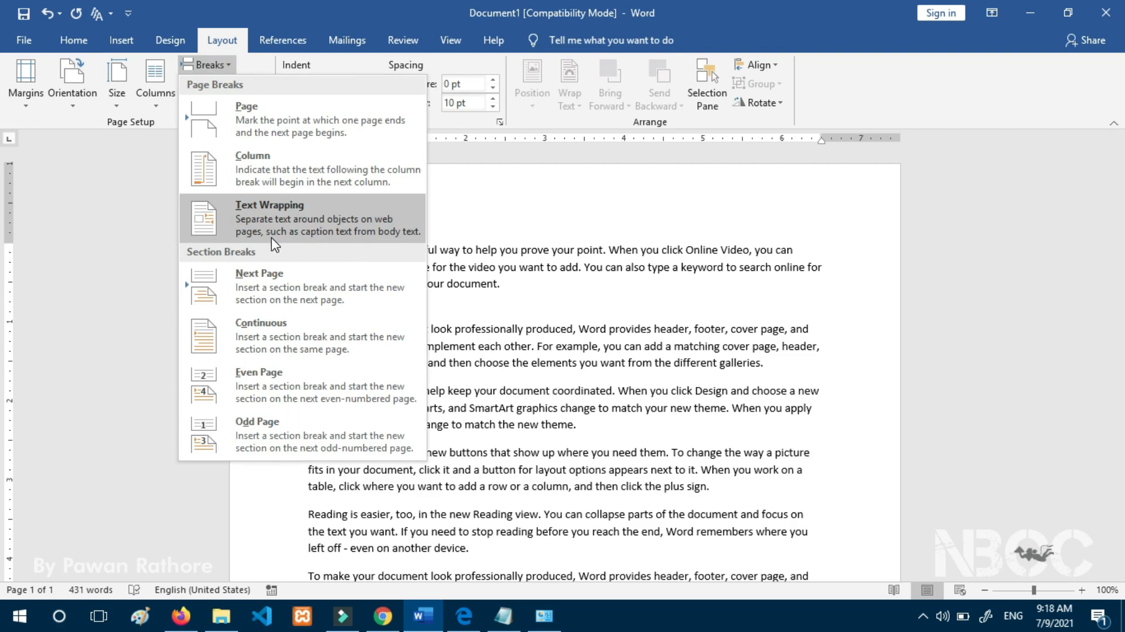
{"action": "left_click", "coordinate": [490, 390]}
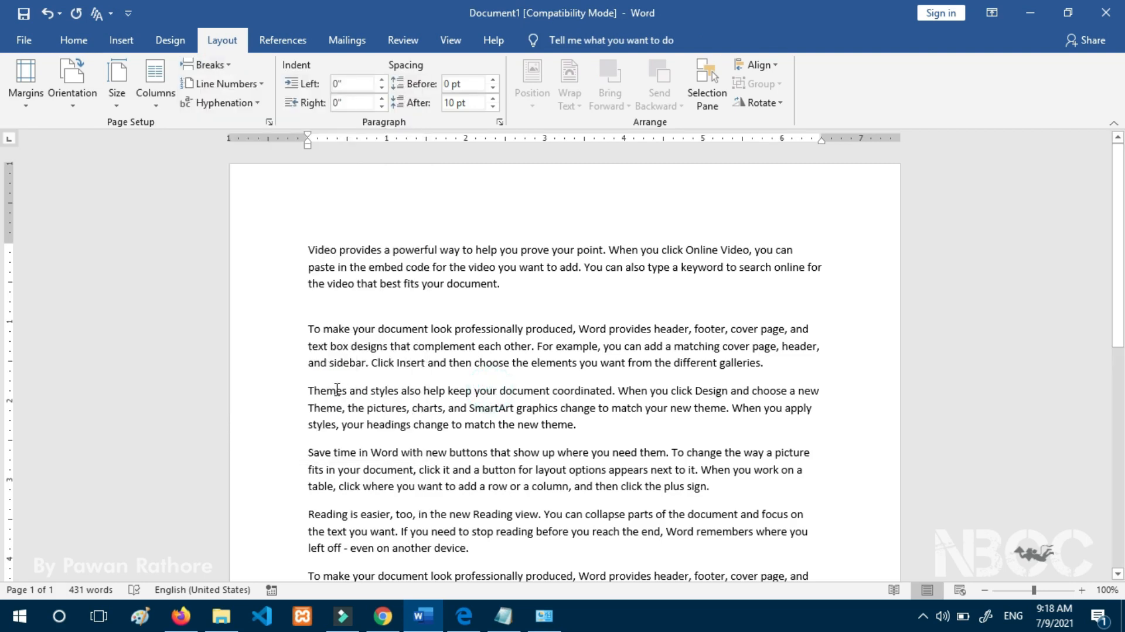
Insert the MS-Word-INSERT-TAB-in-Hindi image from the Downloads folder at the beginning of the third paragraph, "Themes and styles".
{"action": "left_click", "coordinate": [221, 615]}
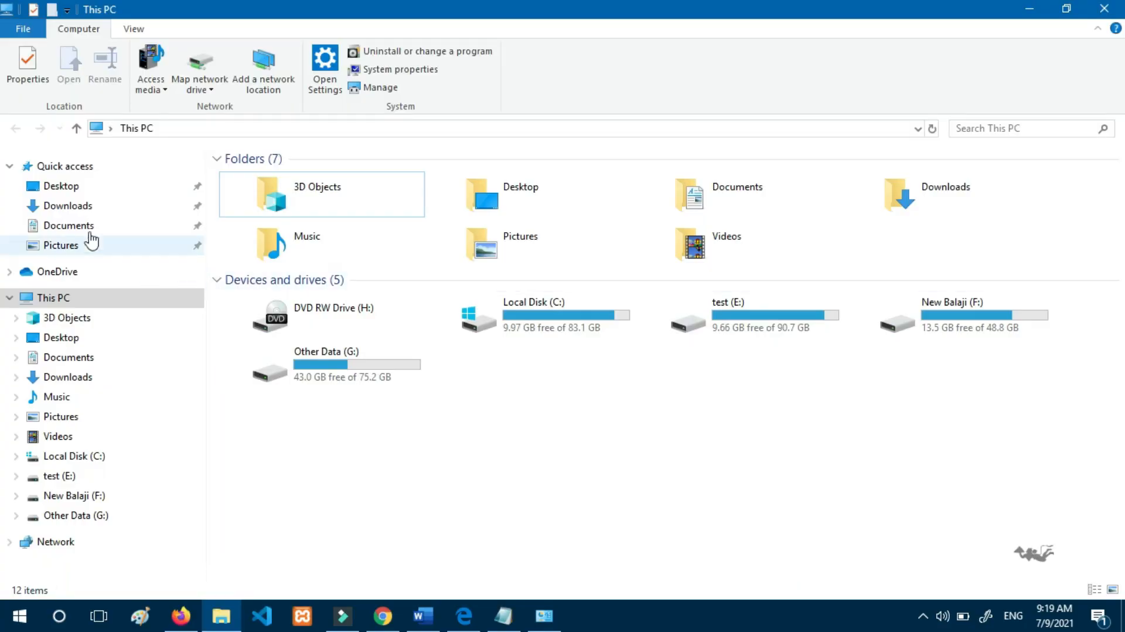
{"action": "left_click", "coordinate": [73, 206]}
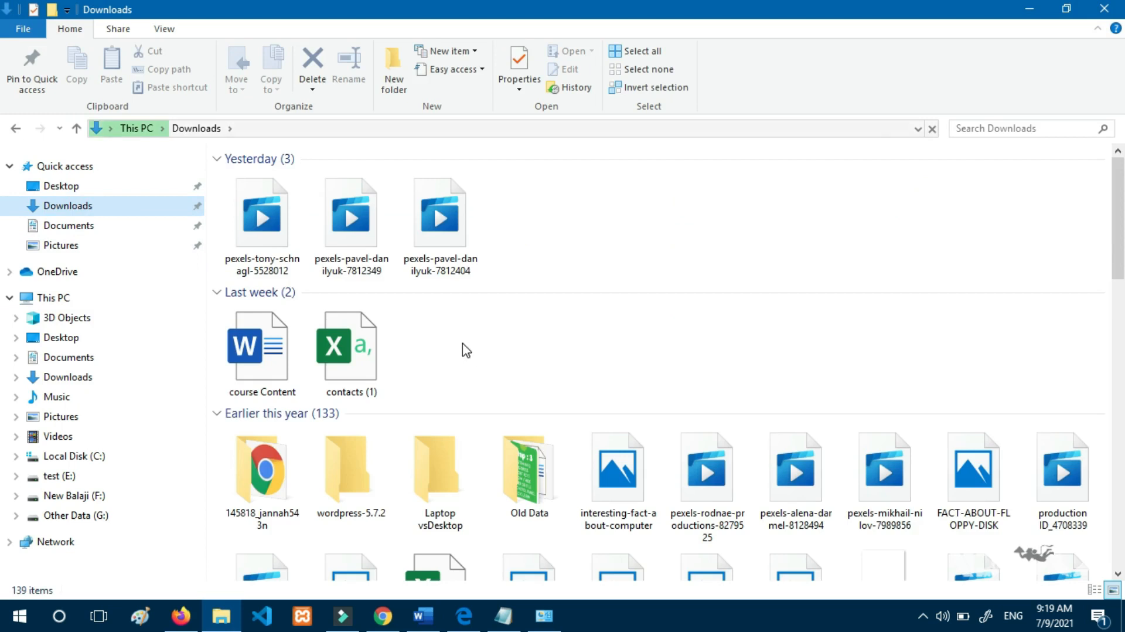
{"action": "scroll", "coordinate": [586, 422], "scroll_direction": "down", "scroll_amount": 6}
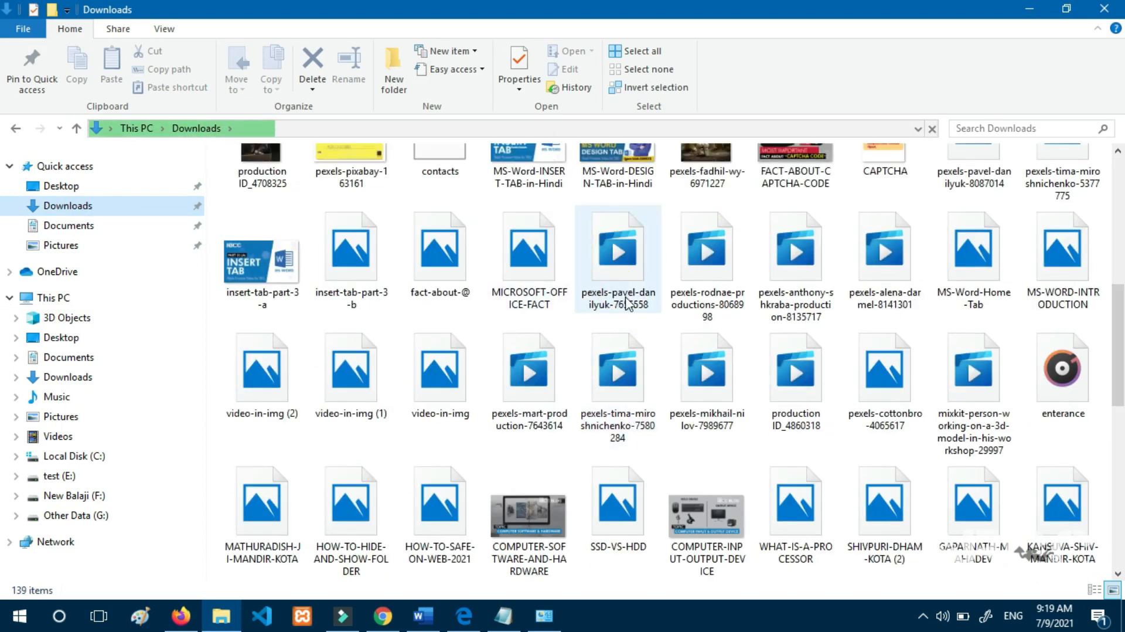
{"action": "scroll", "coordinate": [634, 305], "scroll_direction": "up", "scroll_amount": 3}
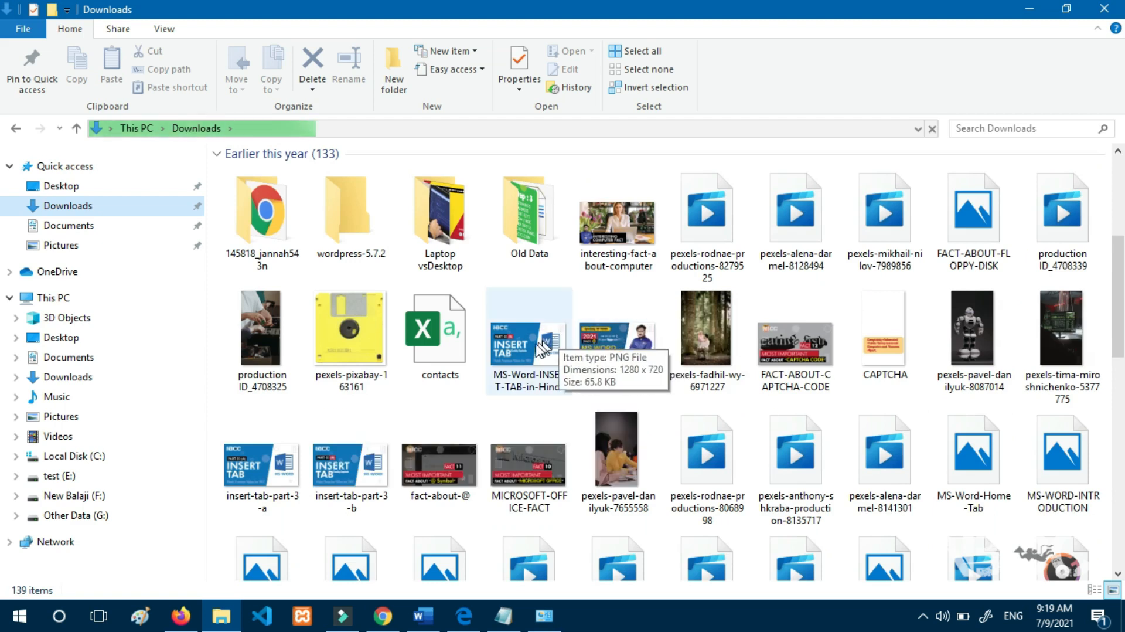
{"action": "left_click_drag", "start_coordinate": [533, 351], "coordinate": [342, 399]}
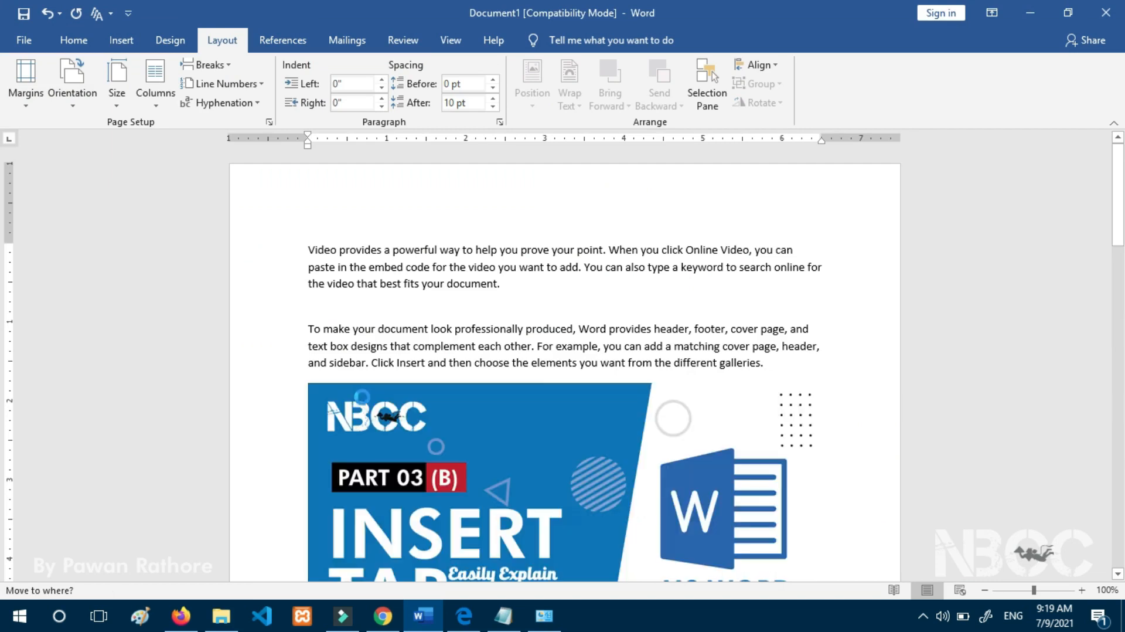
Shrink the inserted picture proportionally to about 4" wide.
{"action": "scroll", "coordinate": [657, 383], "scroll_direction": "down", "scroll_amount": 3}
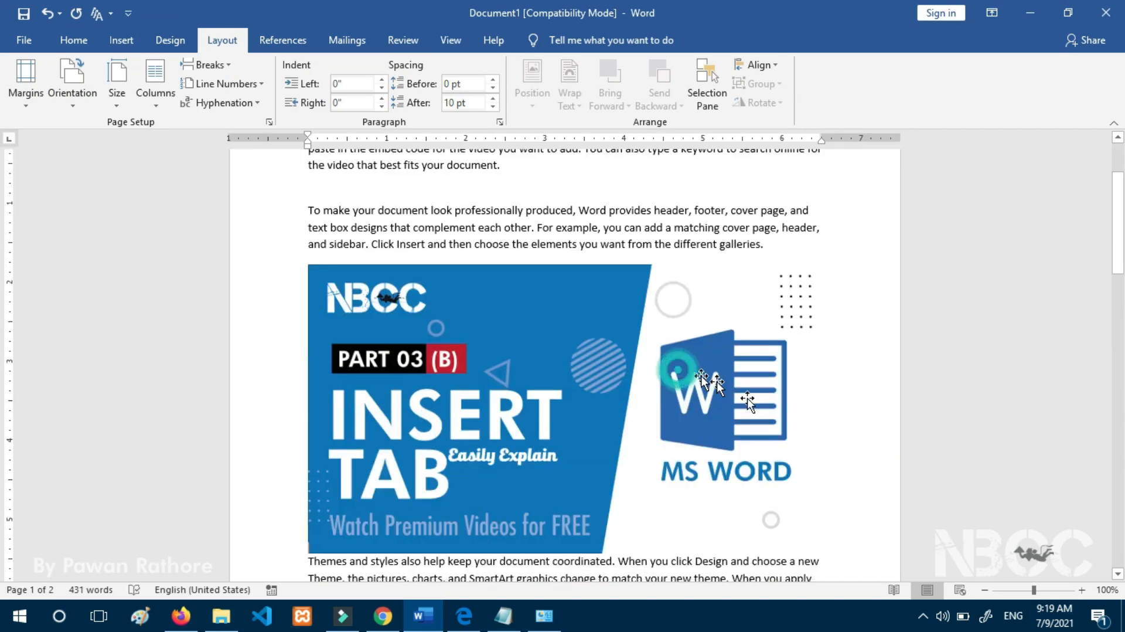
{"action": "left_click", "coordinate": [808, 525]}
{"action": "left_click_drag", "start_coordinate": [821, 553], "coordinate": [629, 445]}
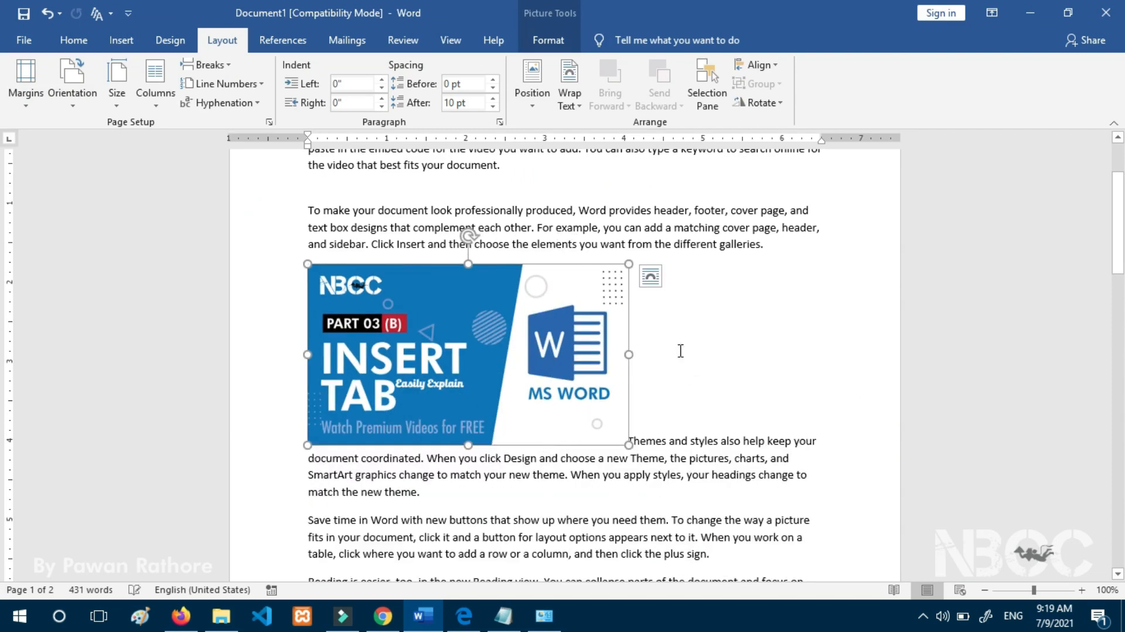
Insert a text wrapping break before the picture and another at the end of the second paragraph, after "different galleries.".
{"action": "left_click", "coordinate": [207, 64]}
{"action": "left_click", "coordinate": [262, 209]}
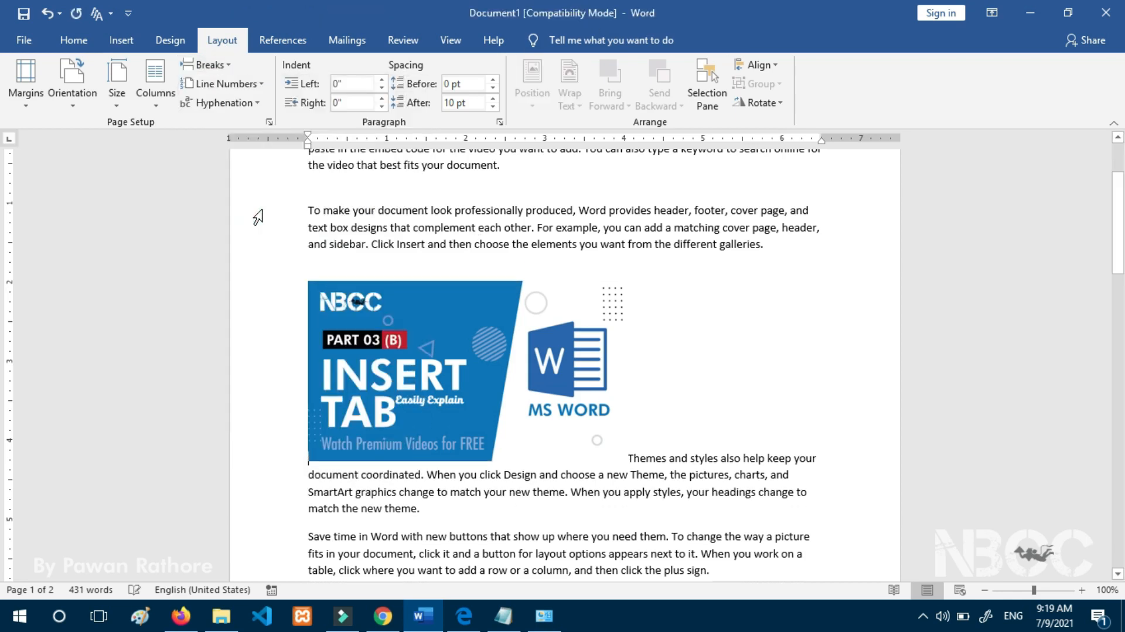
{"action": "left_click", "coordinate": [636, 283]}
{"action": "left_click", "coordinate": [771, 244]}
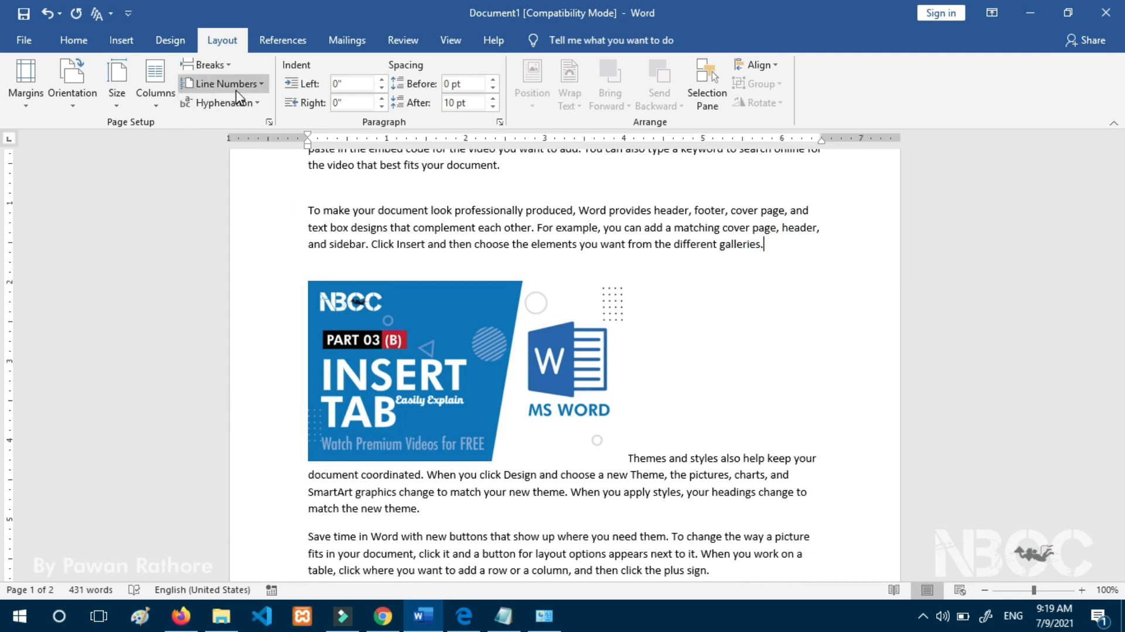
{"action": "left_click", "coordinate": [210, 65]}
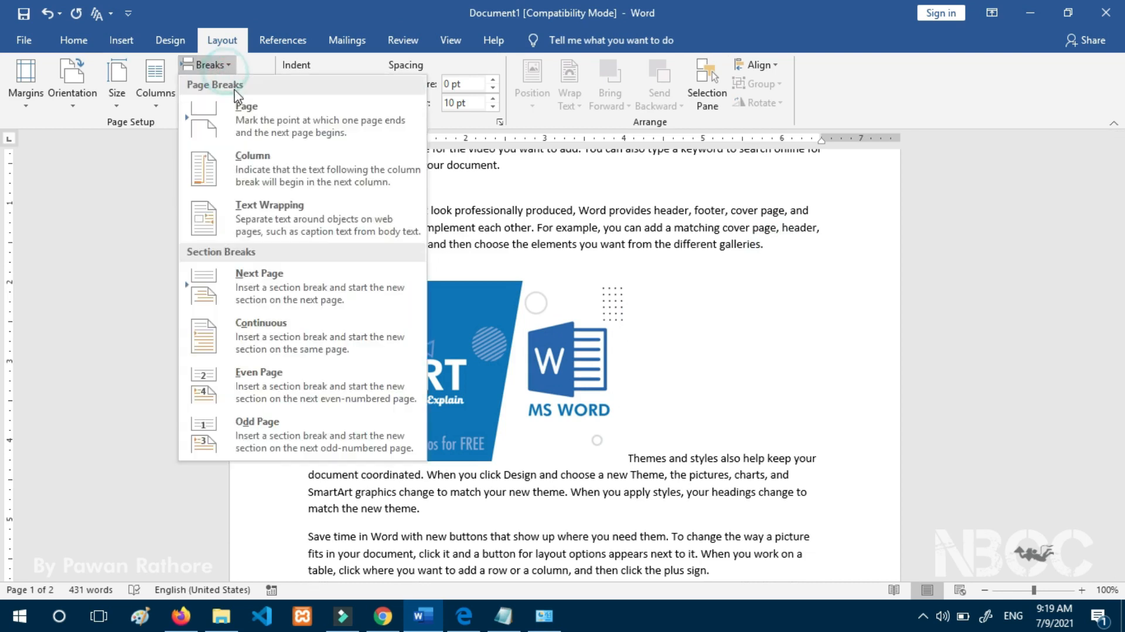
{"action": "left_click", "coordinate": [280, 208]}
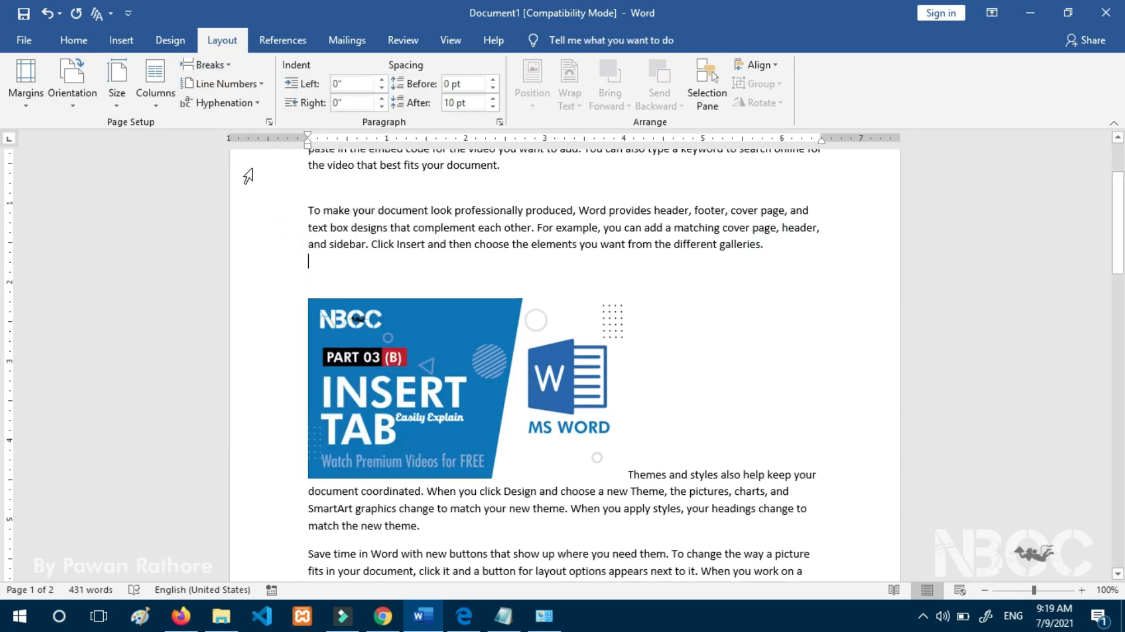
Select the picture and insert one more text wrapping break directly before it.
{"action": "left_click", "coordinate": [455, 347]}
{"action": "left_click", "coordinate": [460, 251]}
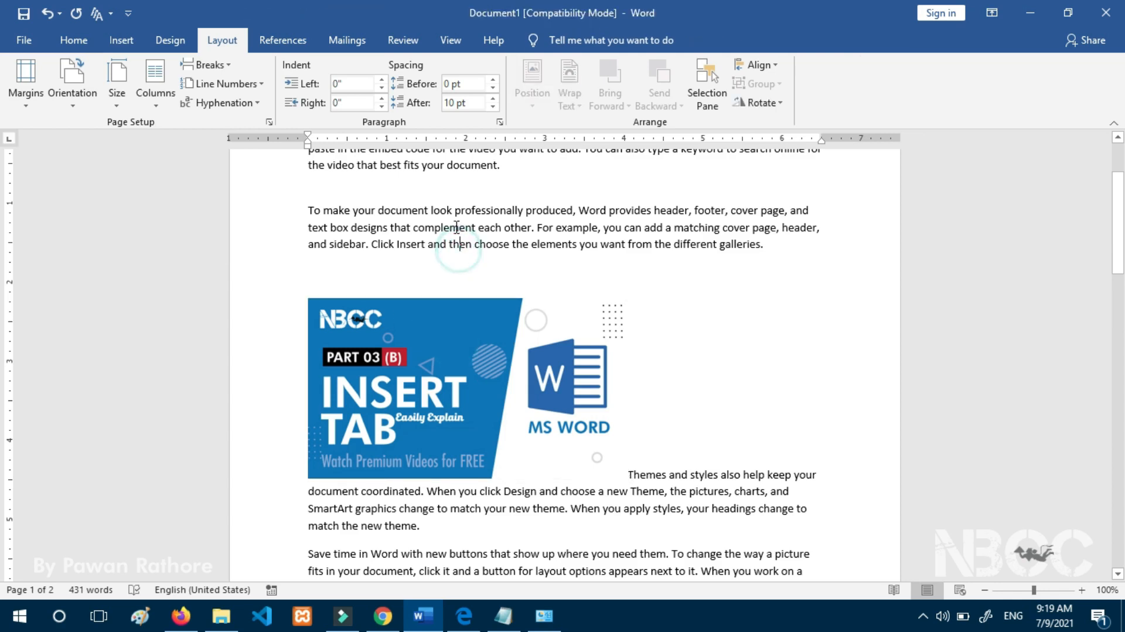
{"action": "left_click", "coordinate": [464, 357]}
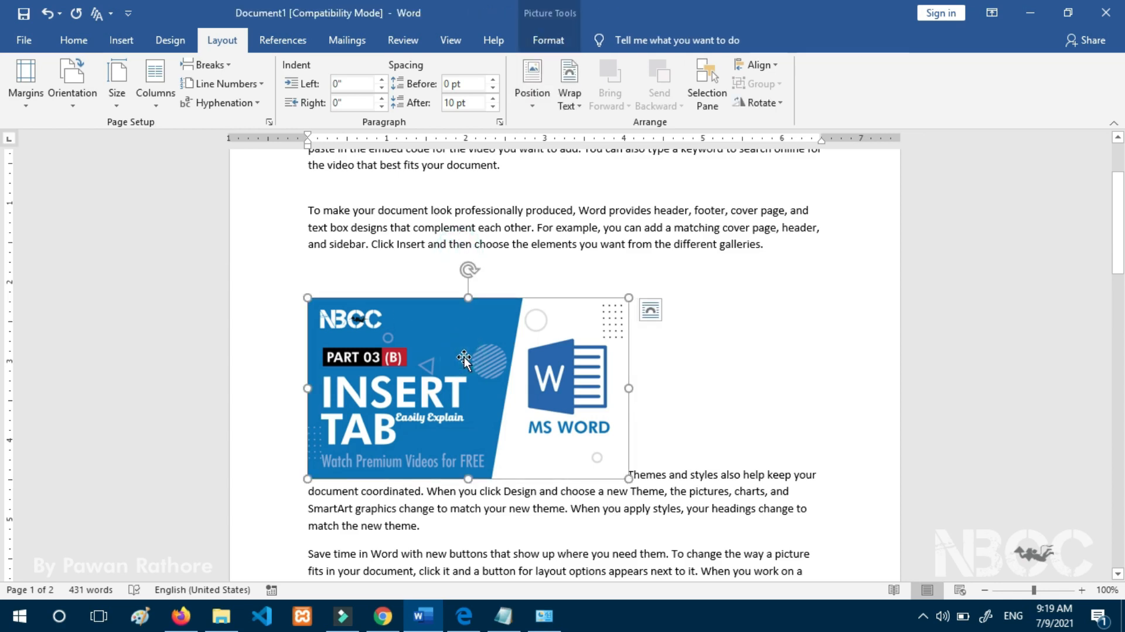
{"action": "left_click", "coordinate": [210, 65]}
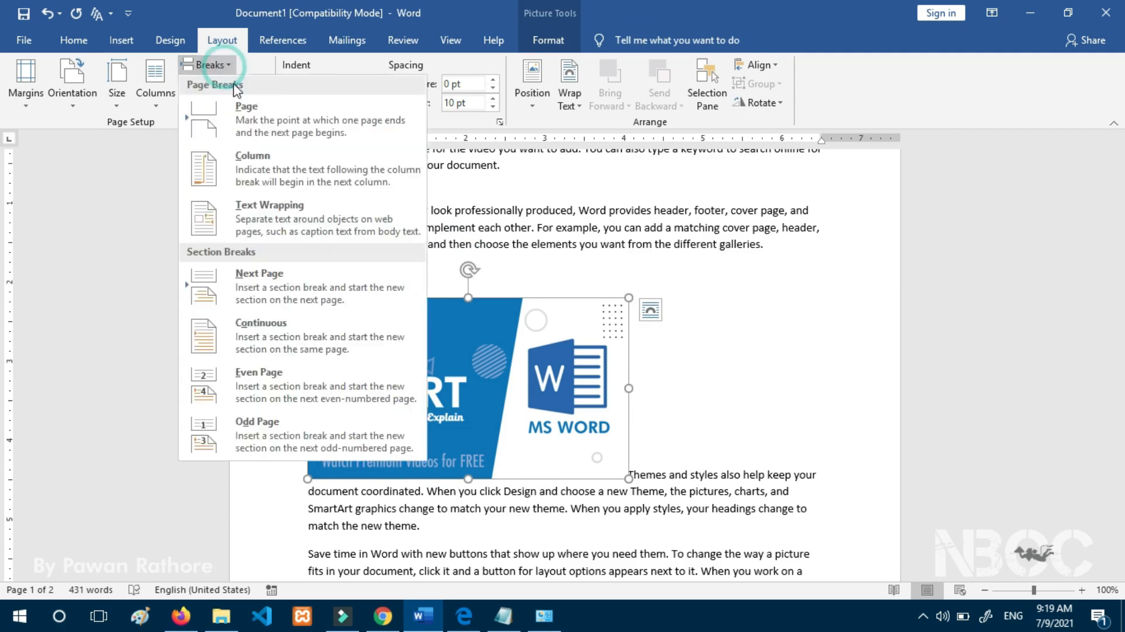
{"action": "left_click", "coordinate": [276, 205]}
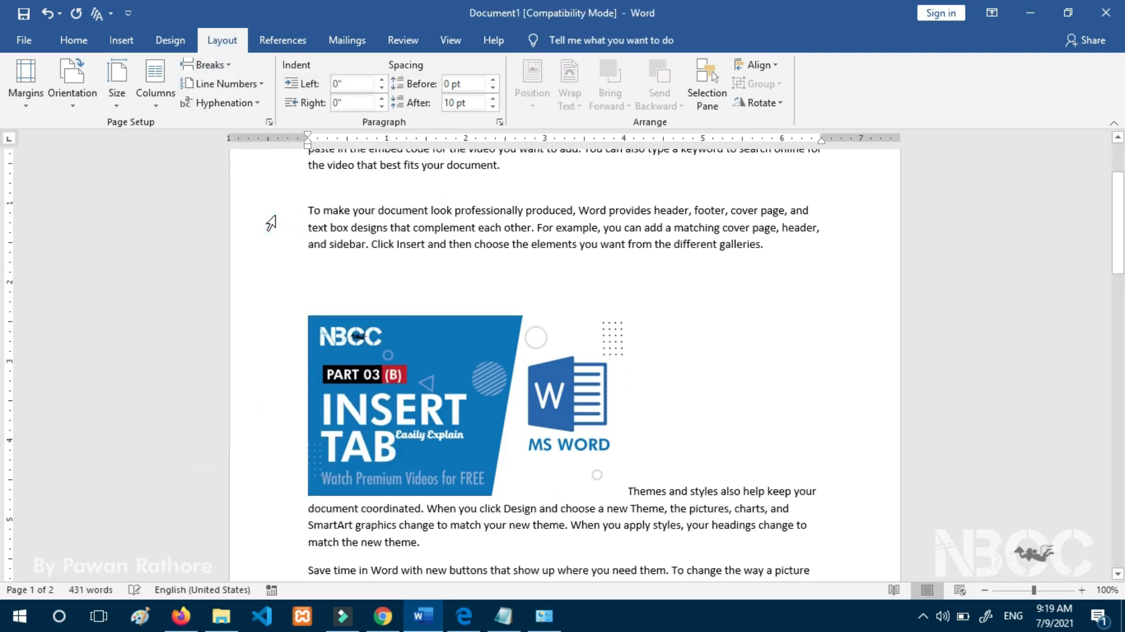
Delete the picture from the page and view the available section break types without applying any.
{"action": "left_click", "coordinate": [388, 375]}
{"action": "key", "text": "Delete"}
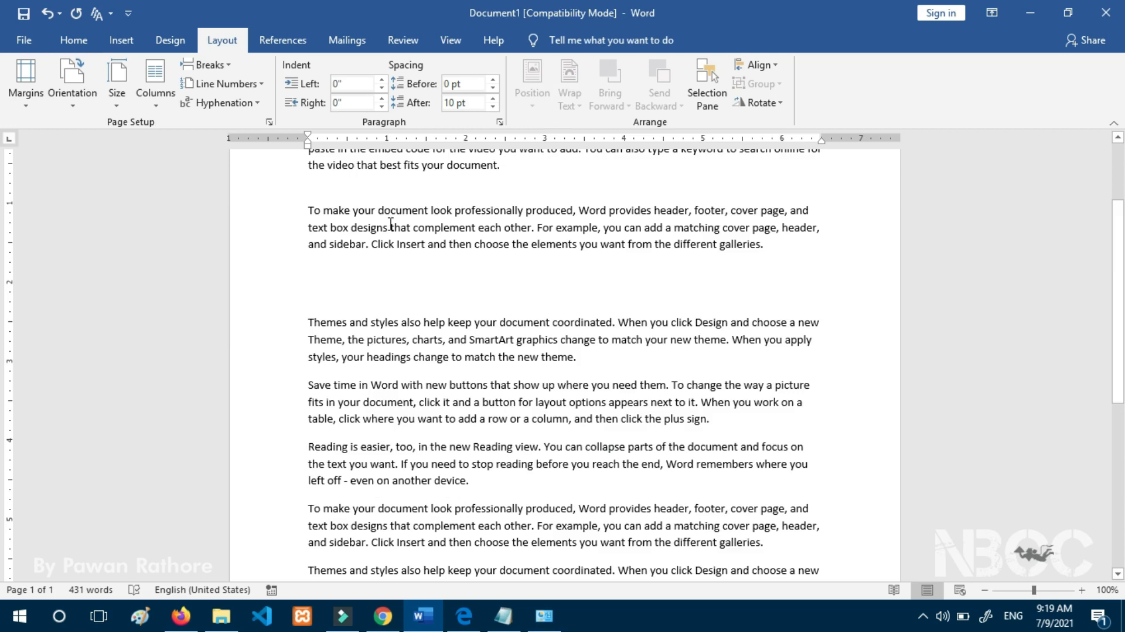
{"action": "left_click", "coordinate": [205, 64]}
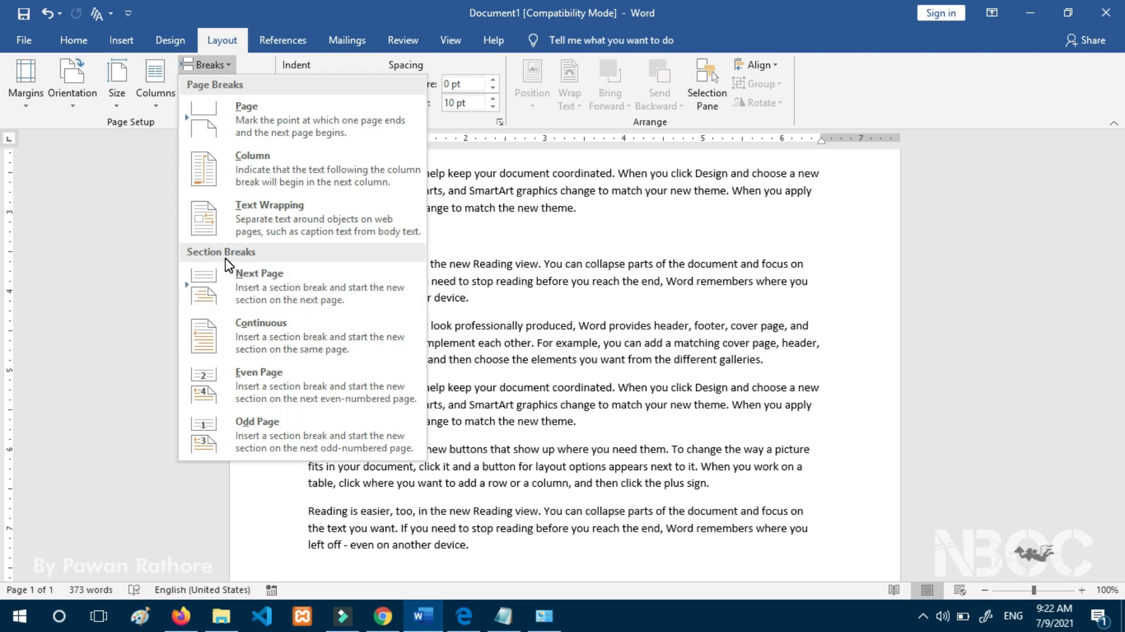
Remove the extra break after the first paragraph and the surplus empty lines after the second paragraph.
{"action": "scroll", "coordinate": [485, 291], "scroll_direction": "up", "scroll_amount": 5}
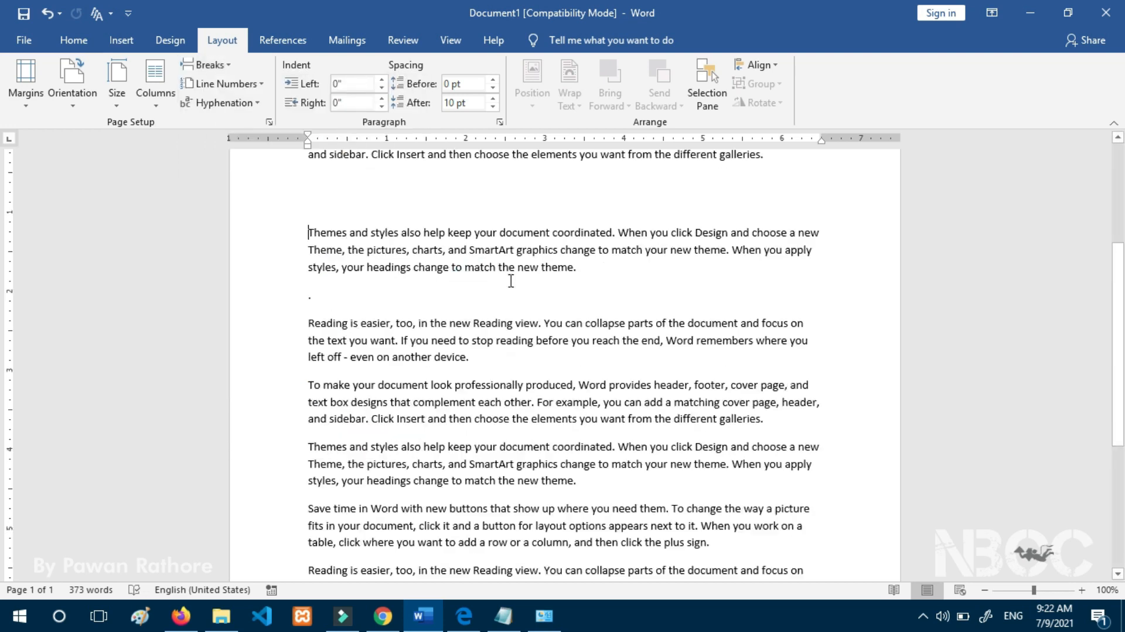
{"action": "left_click", "coordinate": [505, 281]}
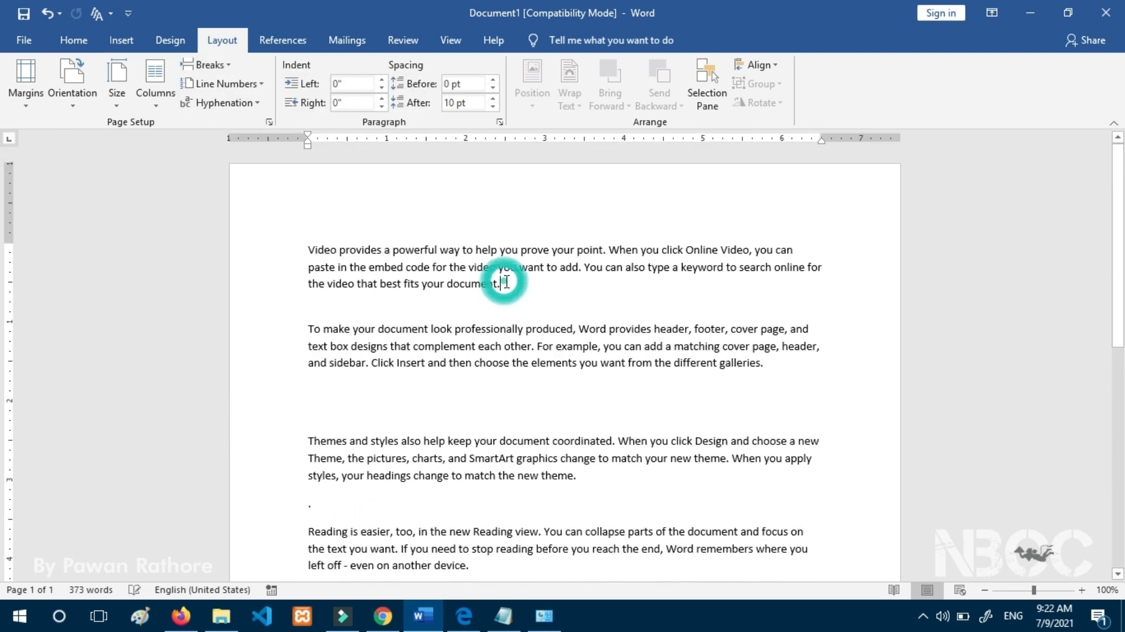
{"action": "key", "text": "Delete"}
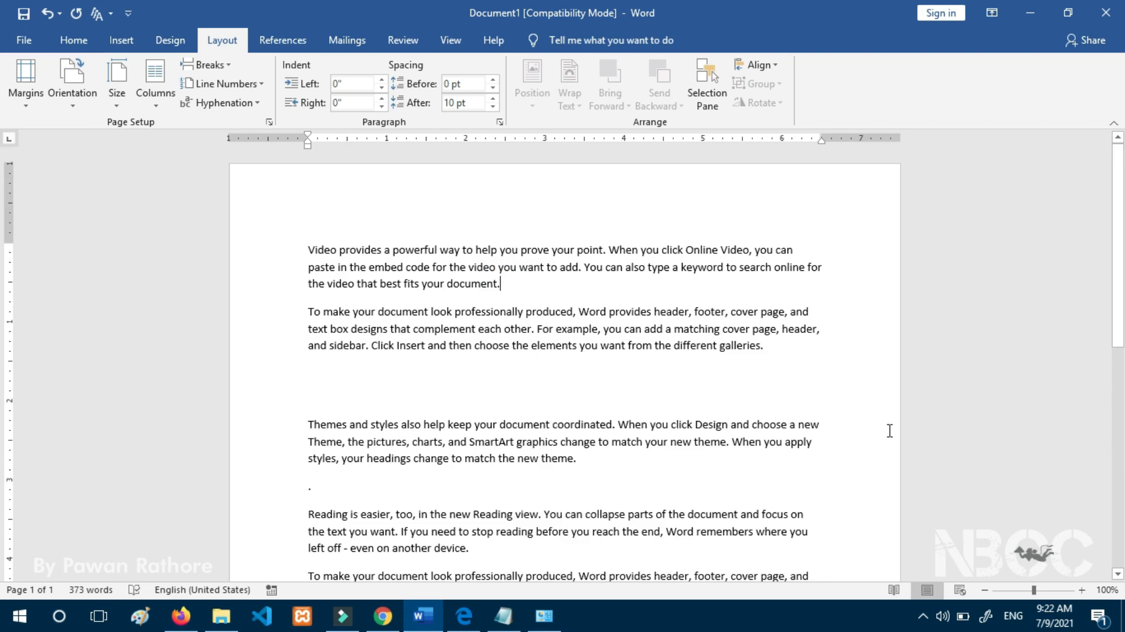
{"action": "left_click", "coordinate": [793, 351]}
{"action": "key", "text": "Delete"}
{"action": "key", "text": "Delete"}
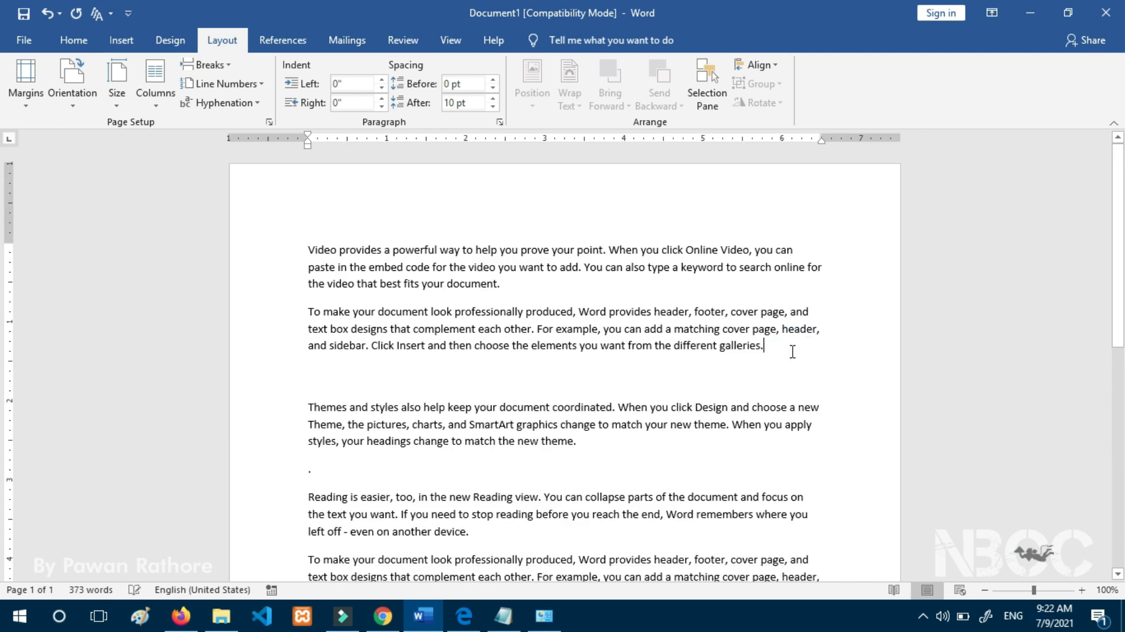
Delete the stray period paragraph after the third paragraph, which ends with "match the new theme.".
{"action": "left_click", "coordinate": [597, 409]}
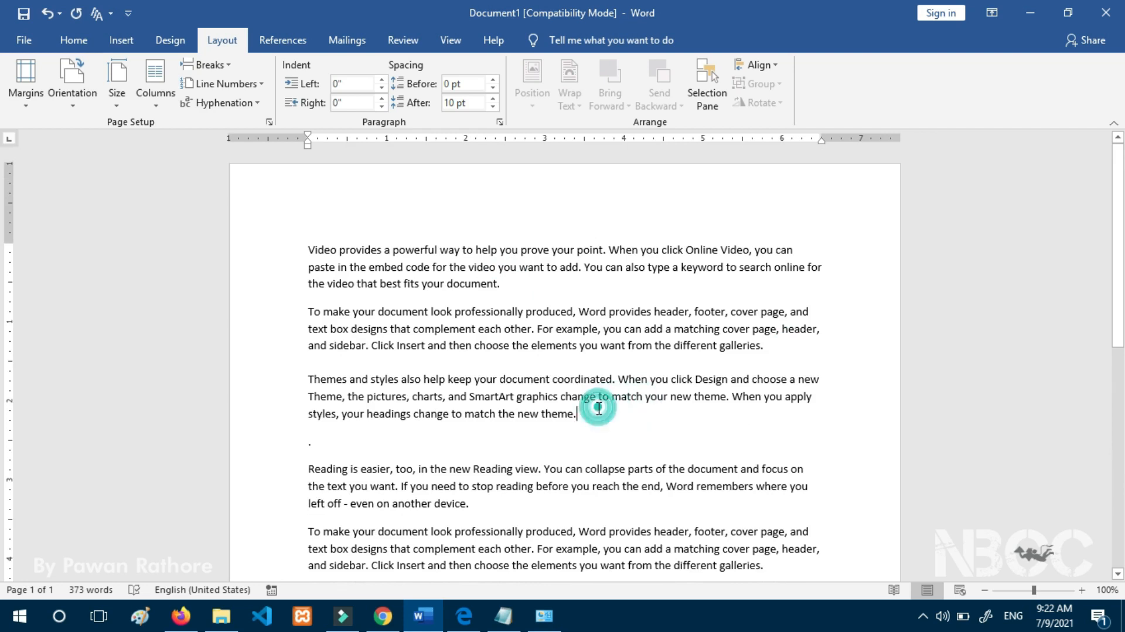
{"action": "key", "text": "Delete"}
{"action": "key", "text": "Delete"}
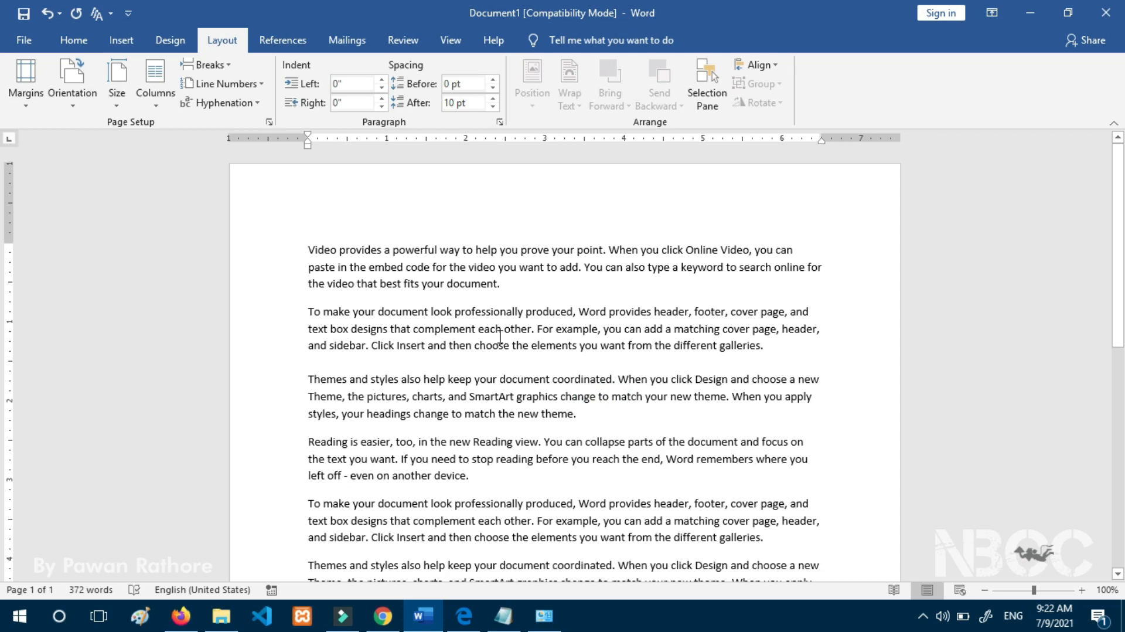
Copy the whole document text and paste copies of it at the end of the document.
{"action": "scroll", "coordinate": [482, 313], "scroll_direction": "down", "scroll_amount": 5}
{"action": "scroll", "coordinate": [330, 264], "scroll_direction": "up", "scroll_amount": 5}
{"action": "left_click_drag", "start_coordinate": [308, 251], "coordinate": [521, 340]}
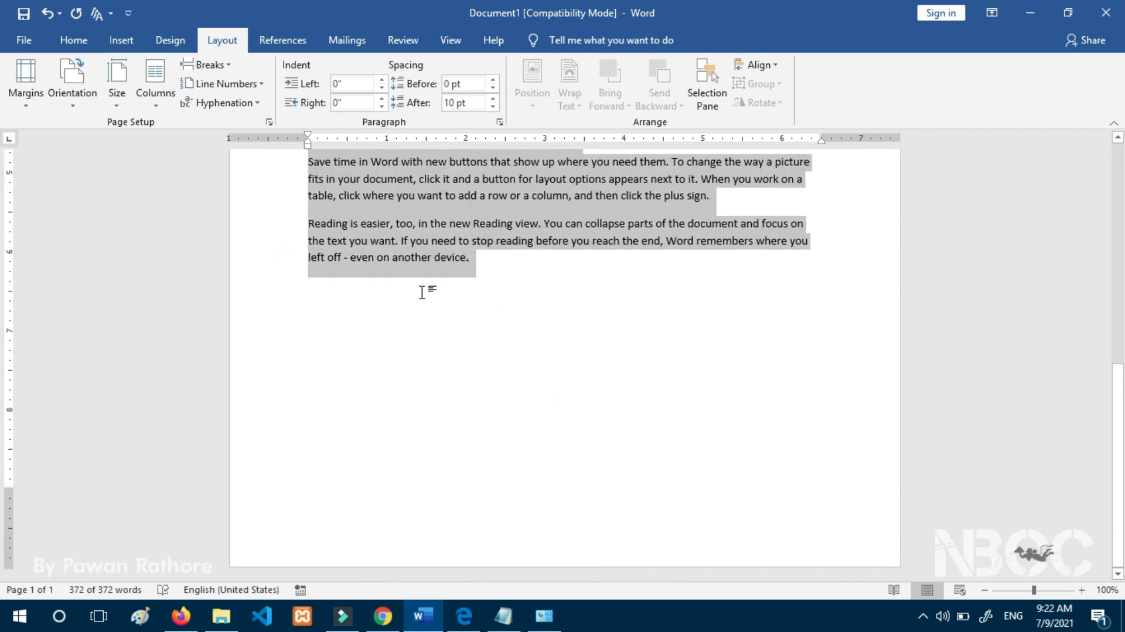
{"action": "left_click", "coordinate": [396, 301]}
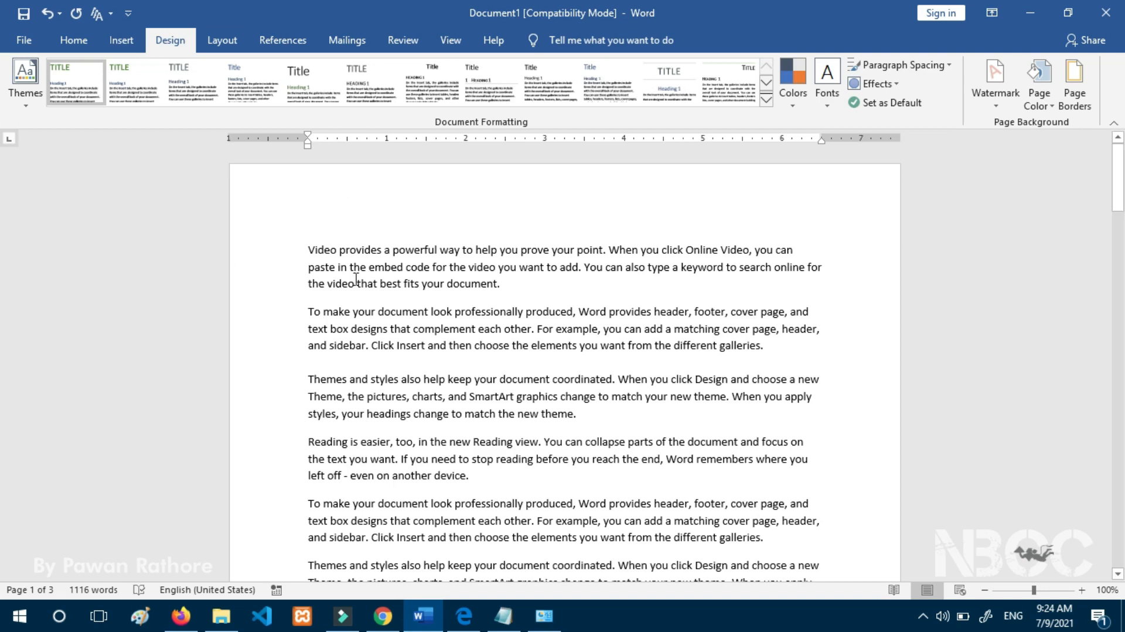
Insert page numbers at the bottom of the page in the Plain Number 2 style and return to the body text.
{"action": "left_click", "coordinate": [120, 39]}
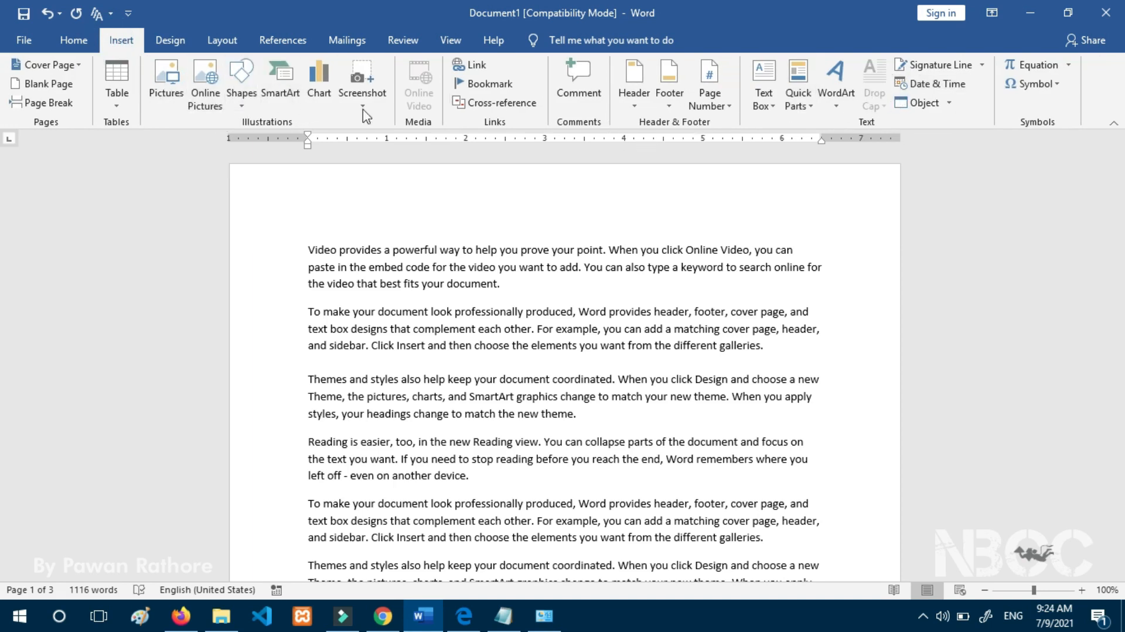
{"action": "left_click", "coordinate": [727, 108]}
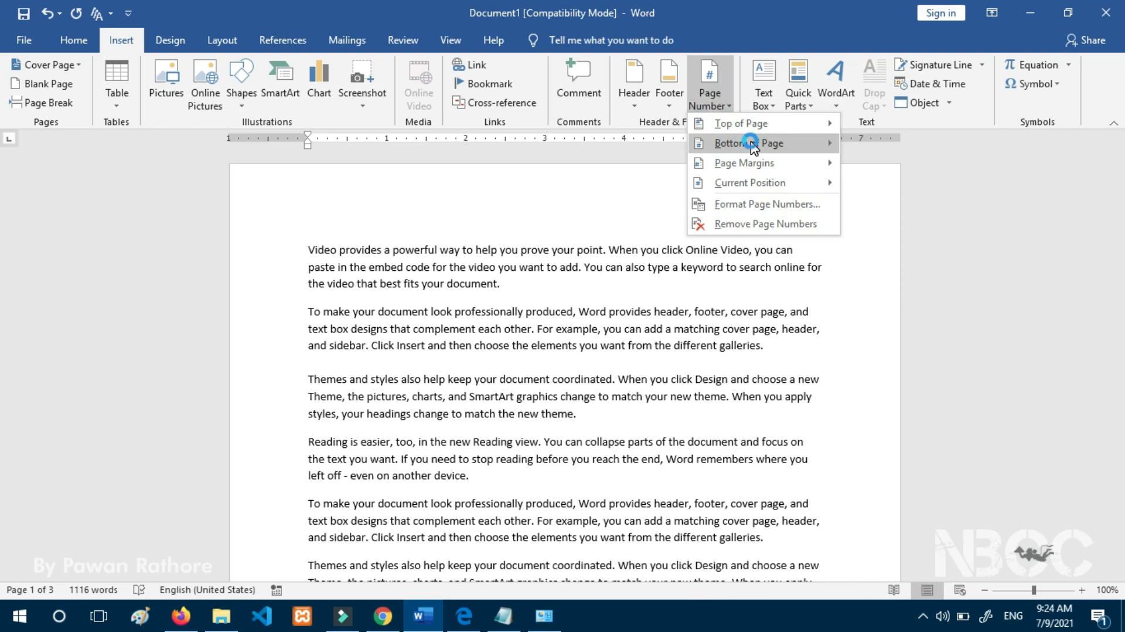
{"action": "mouse_move", "coordinate": [753, 144]}
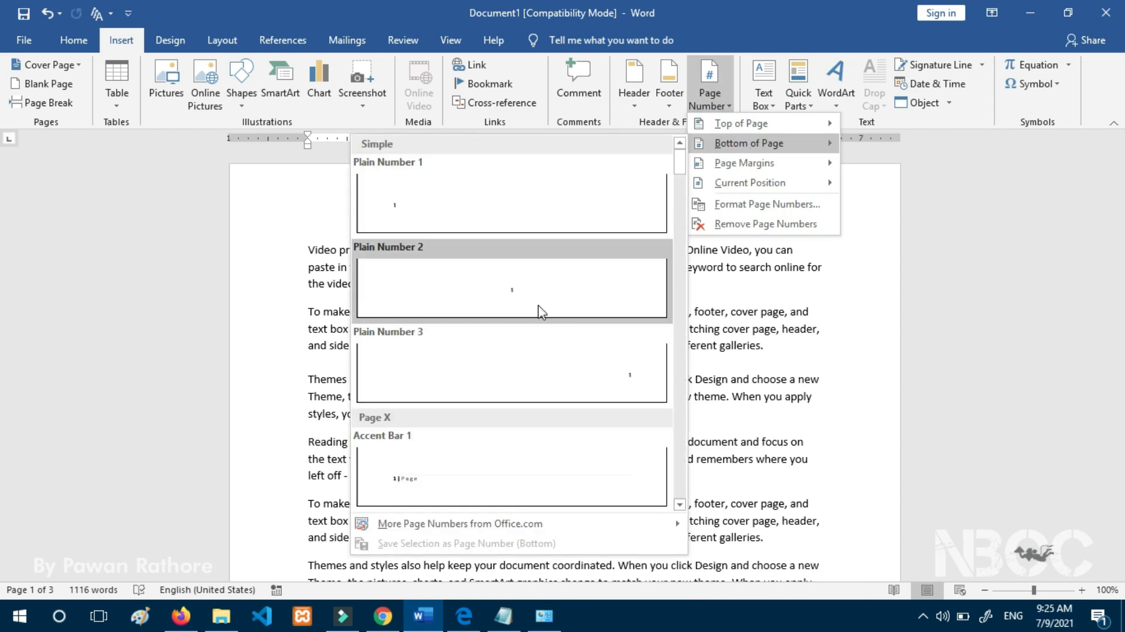
{"action": "left_click", "coordinate": [529, 301]}
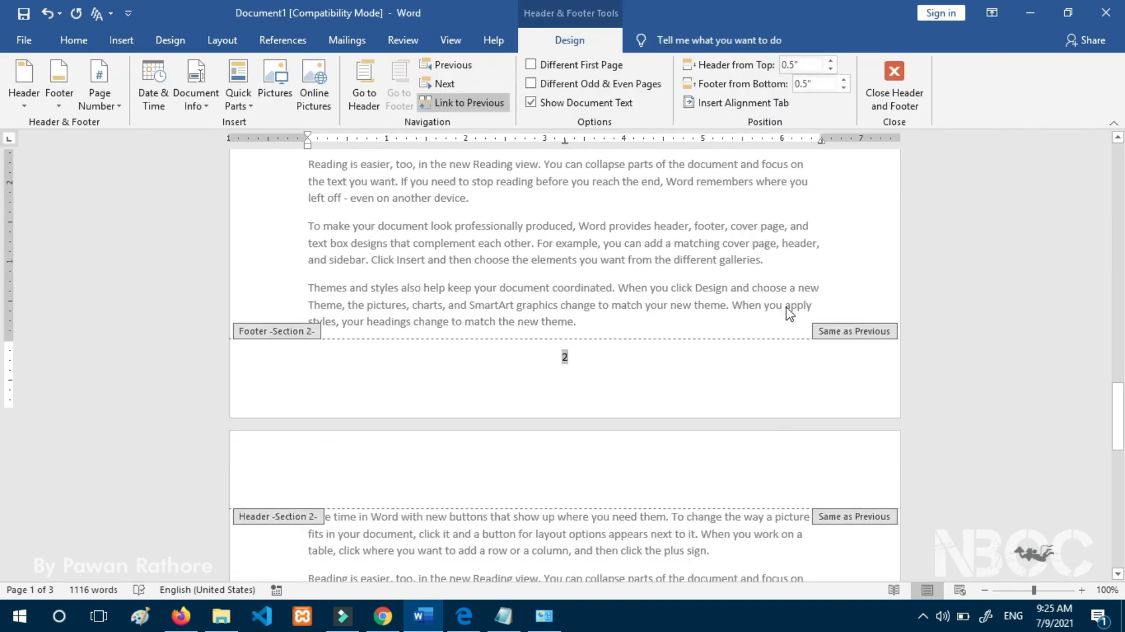
{"action": "double_click", "coordinate": [862, 254]}
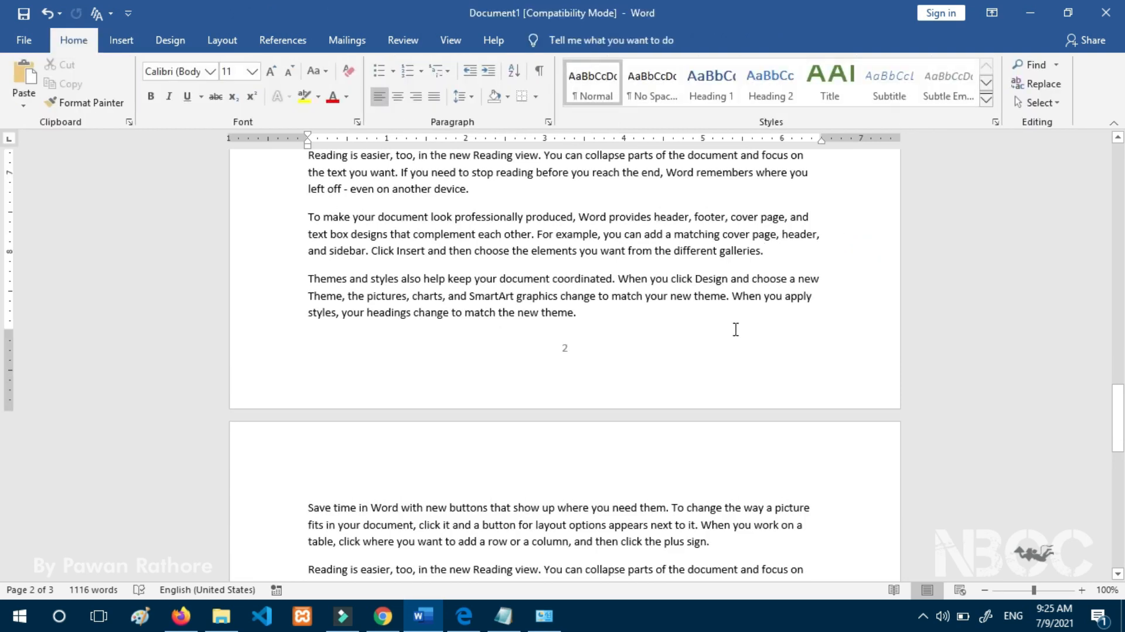
Review the page numbers at the bottom of the document's pages and return to the first page.
{"action": "scroll", "coordinate": [739, 330], "scroll_direction": "down", "scroll_amount": 3}
{"action": "scroll", "coordinate": [739, 330], "scroll_direction": "down", "scroll_amount": 6}
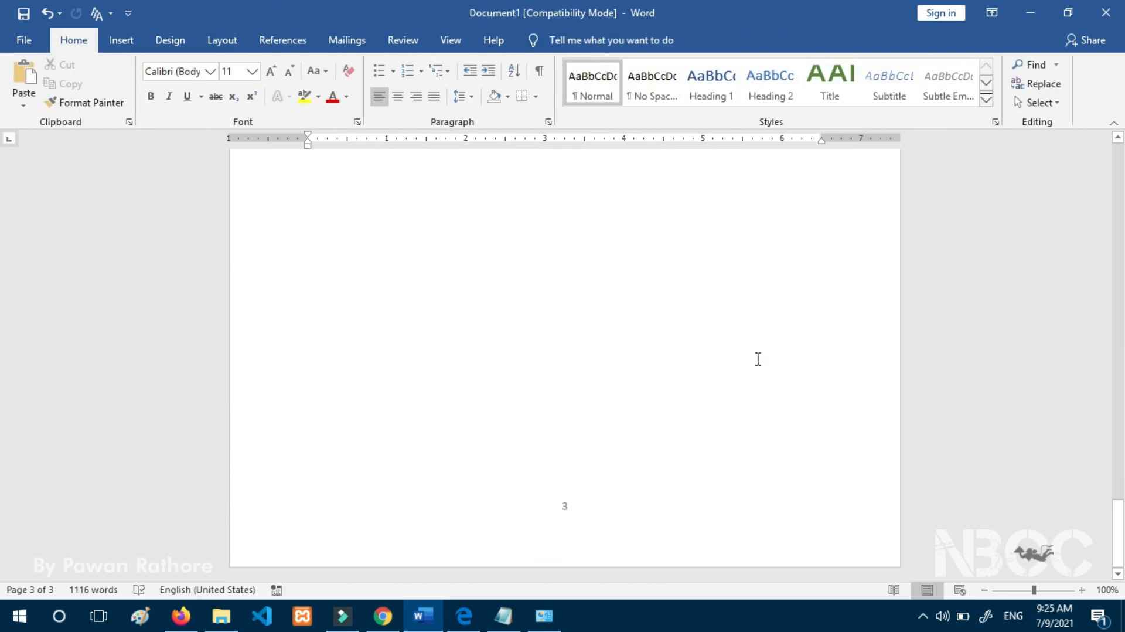
{"action": "scroll", "coordinate": [773, 353], "scroll_direction": "up", "scroll_amount": 15}
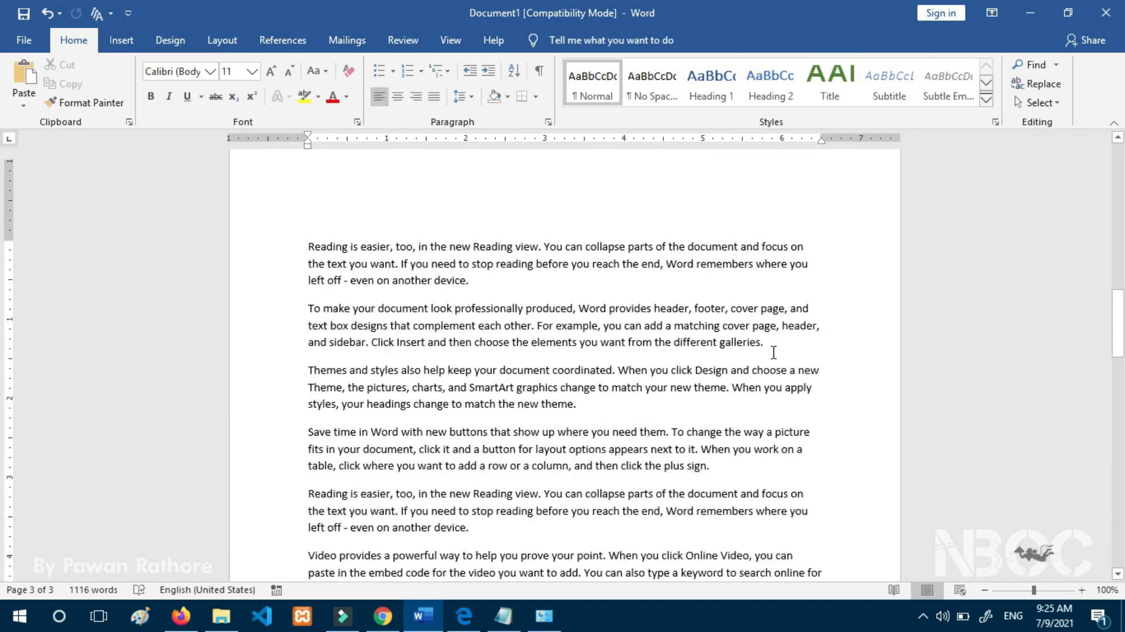
{"action": "scroll", "coordinate": [773, 352], "scroll_direction": "up", "scroll_amount": 10}
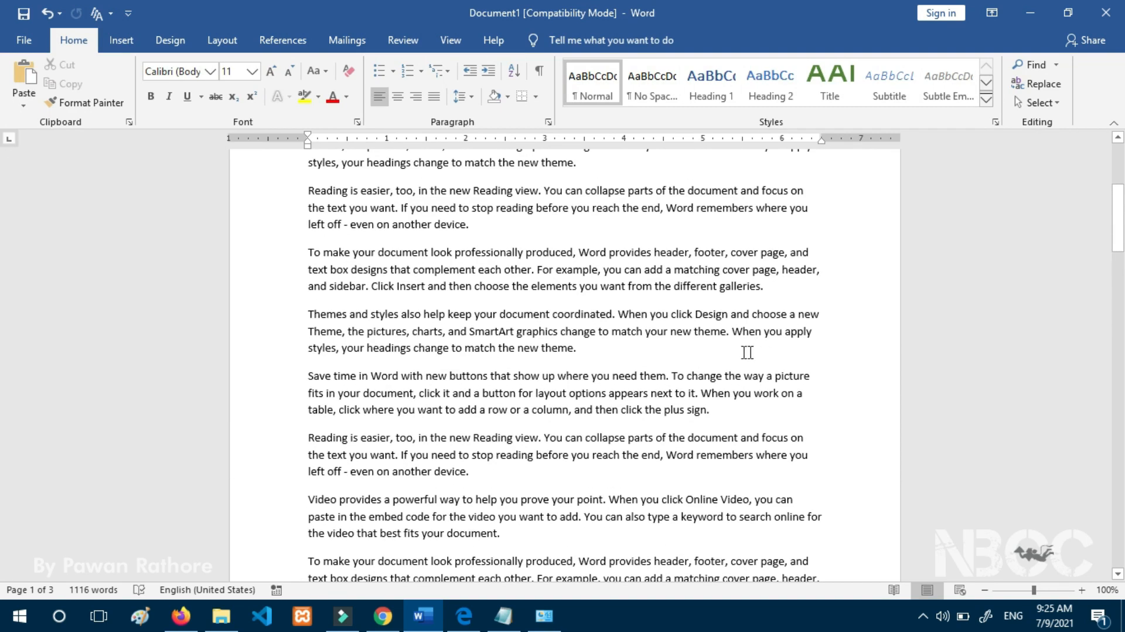
{"action": "scroll", "coordinate": [595, 321], "scroll_direction": "up", "scroll_amount": 3}
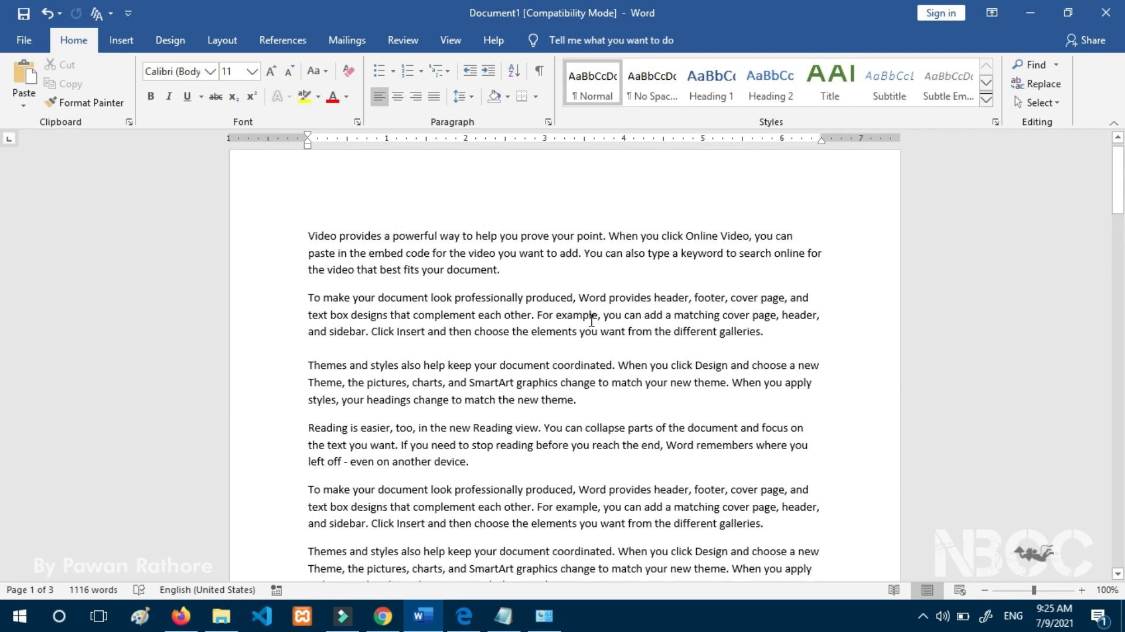
{"action": "scroll", "coordinate": [592, 320], "scroll_direction": "down", "scroll_amount": 1}
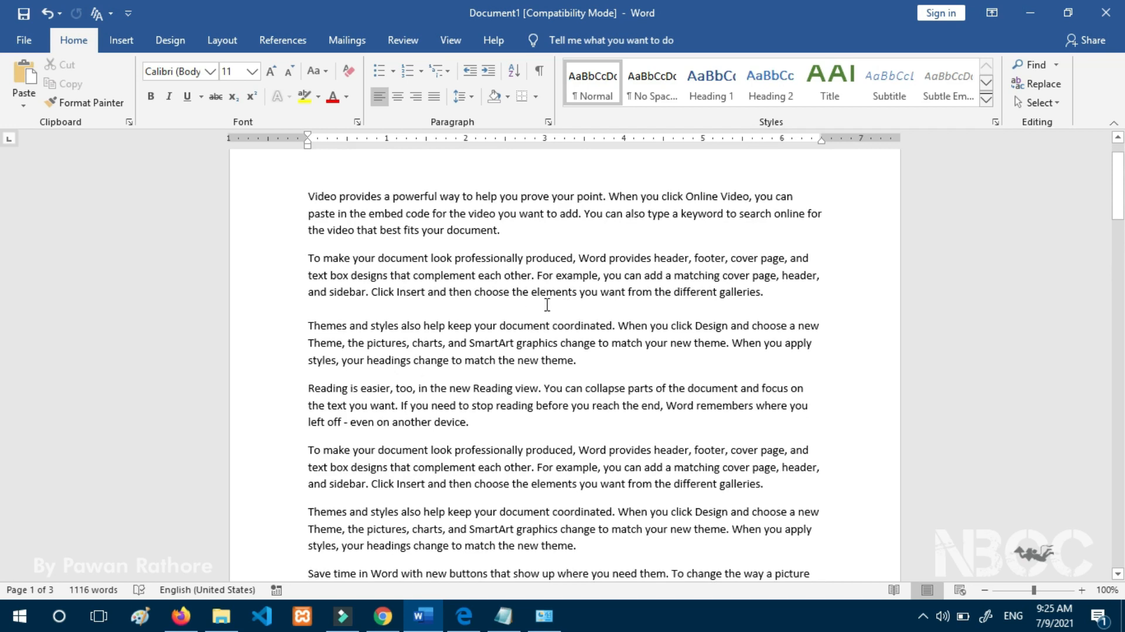
{"action": "scroll", "coordinate": [547, 304], "scroll_direction": "down", "scroll_amount": 5}
{"action": "scroll", "coordinate": [550, 311], "scroll_direction": "down", "scroll_amount": 12}
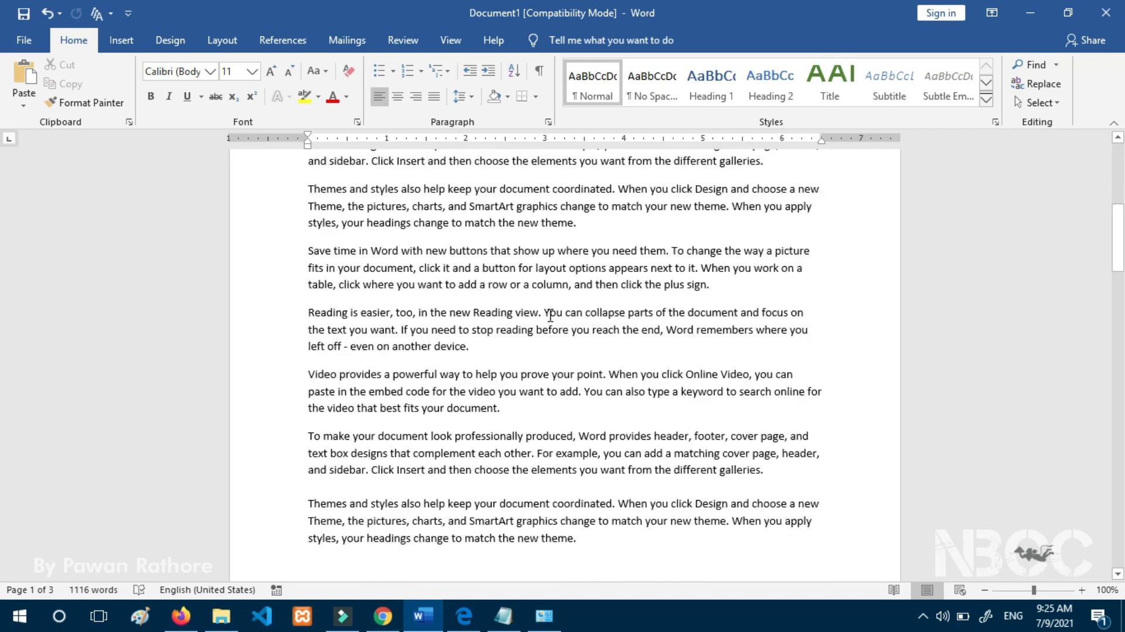
{"action": "scroll", "coordinate": [713, 379], "scroll_direction": "up", "scroll_amount": 7}
{"action": "scroll", "coordinate": [714, 379], "scroll_direction": "up", "scroll_amount": 6}
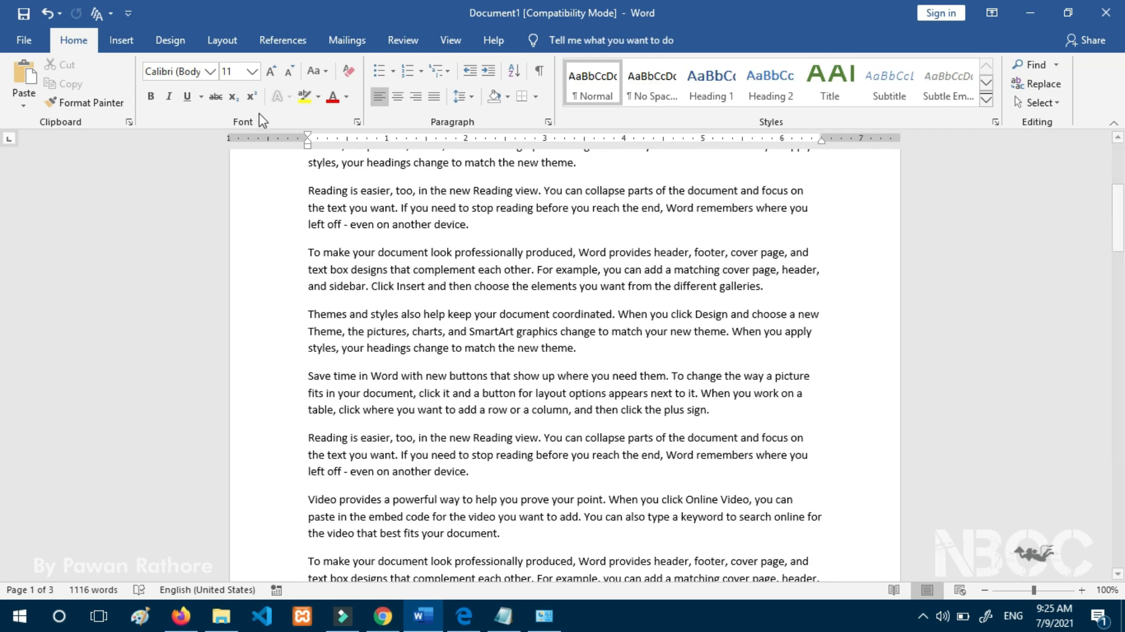
{"action": "scroll", "coordinate": [523, 276], "scroll_direction": "up", "scroll_amount": 2}
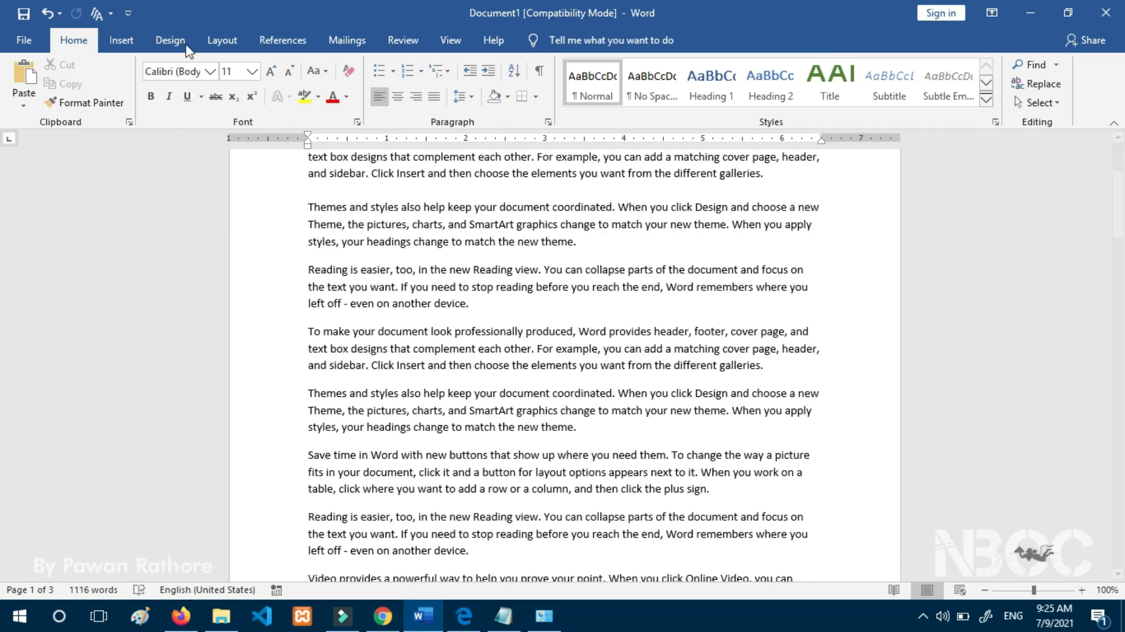
Insert a Next Page section break after the last paragraph on page 1, which ends with "match the new theme.".
{"action": "left_click", "coordinate": [223, 39]}
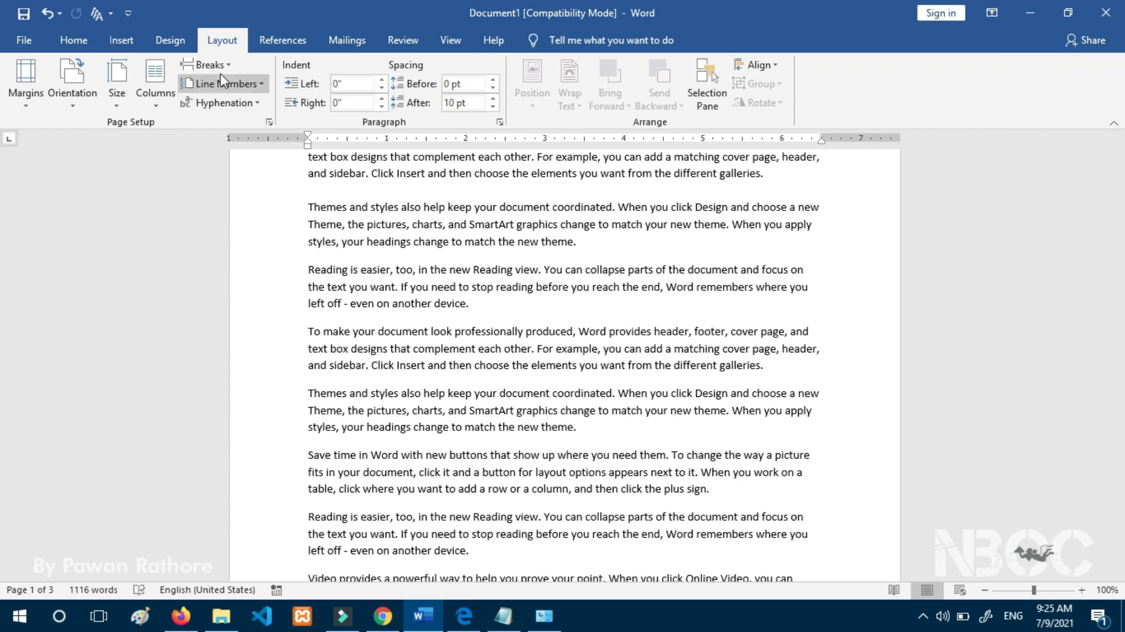
{"action": "left_click", "coordinate": [206, 64]}
{"action": "left_click", "coordinate": [723, 263]}
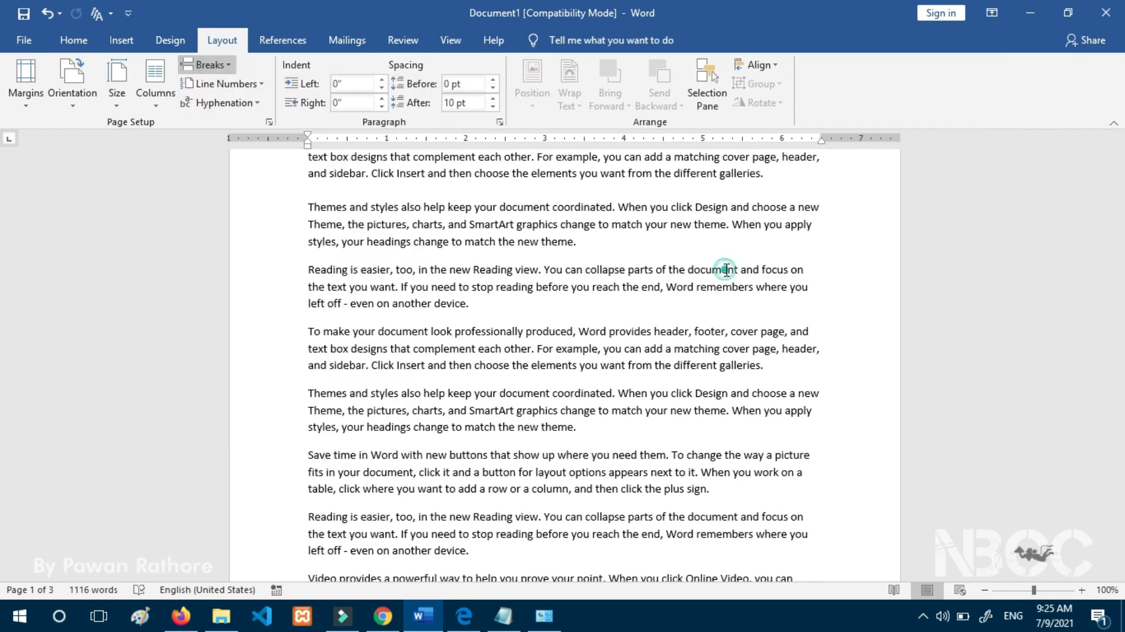
{"action": "scroll", "coordinate": [723, 263], "scroll_direction": "down", "scroll_amount": 6}
{"action": "scroll", "coordinate": [594, 473], "scroll_direction": "down", "scroll_amount": 2}
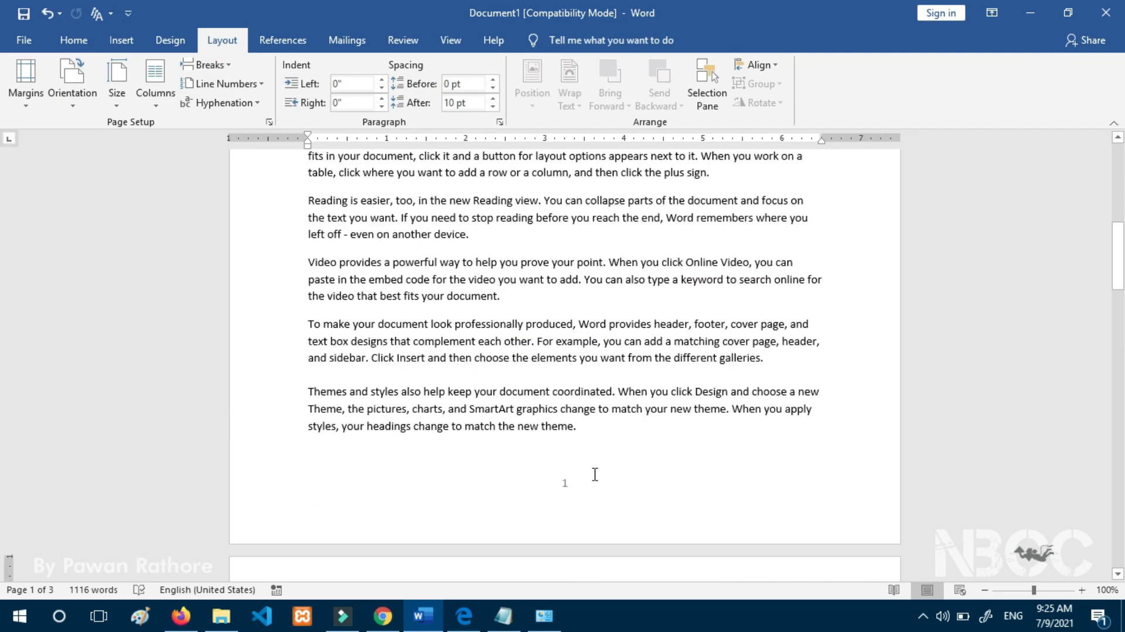
{"action": "left_click", "coordinate": [588, 431]}
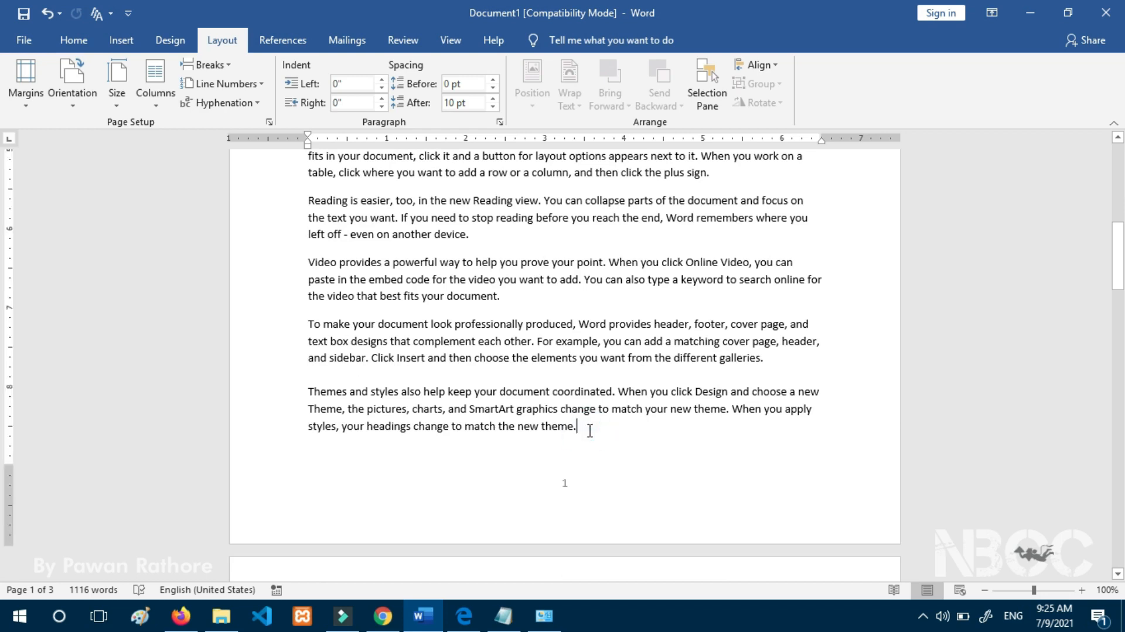
{"action": "left_click", "coordinate": [209, 65]}
{"action": "left_click", "coordinate": [289, 287]}
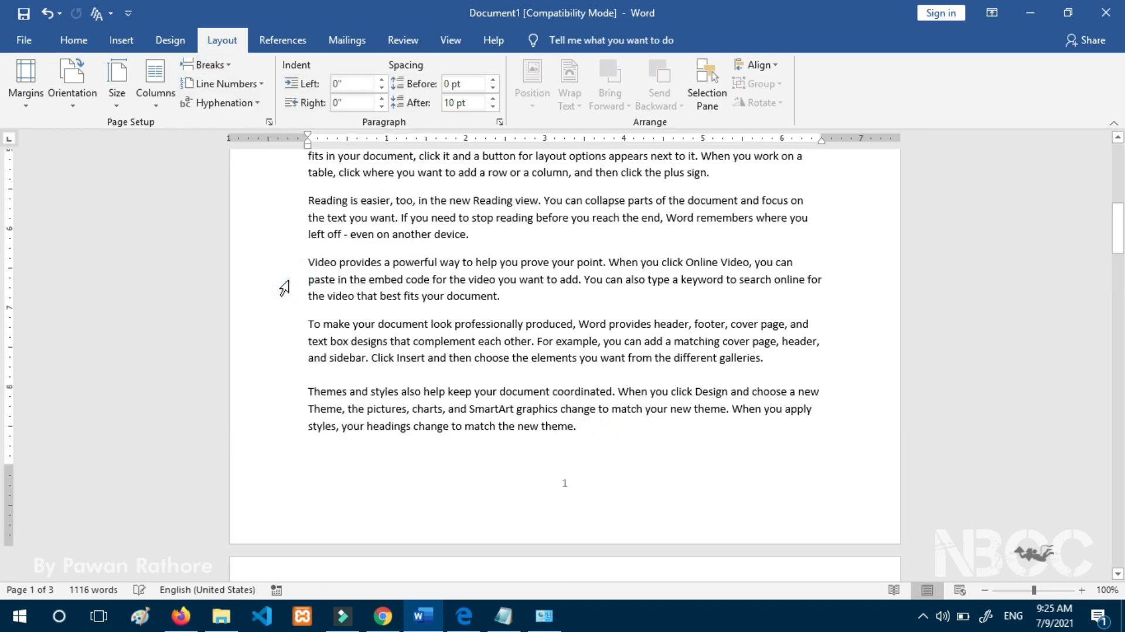
Review the pages that follow the section break with their footer numbers and return to the end of the first page.
{"action": "scroll", "coordinate": [590, 339], "scroll_direction": "down", "scroll_amount": 10}
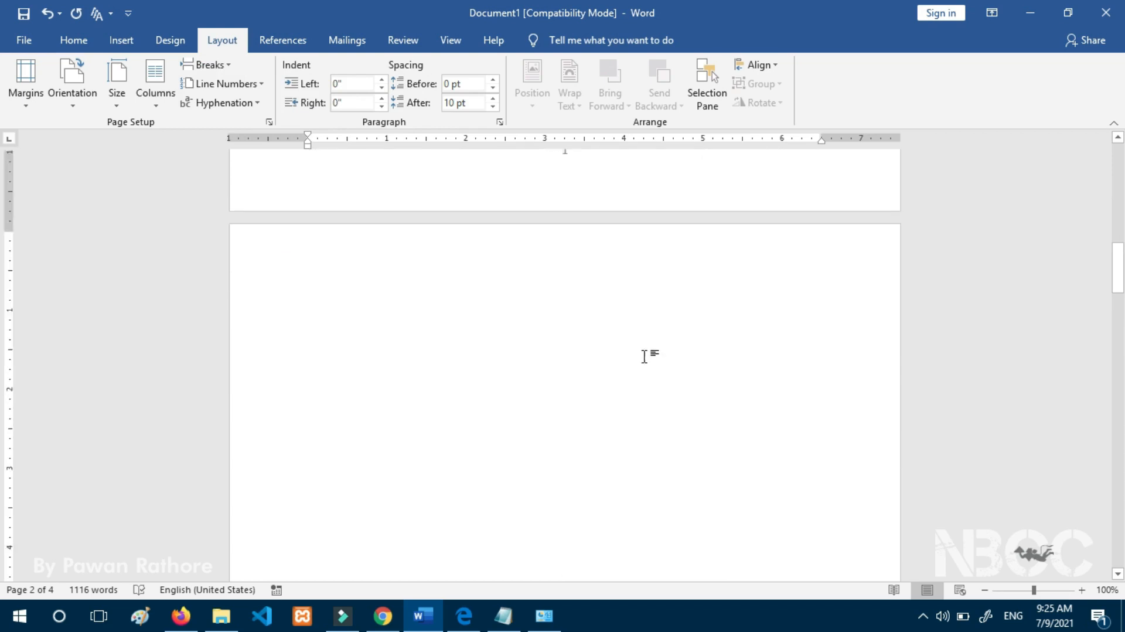
{"action": "scroll", "coordinate": [654, 372], "scroll_direction": "down", "scroll_amount": 12}
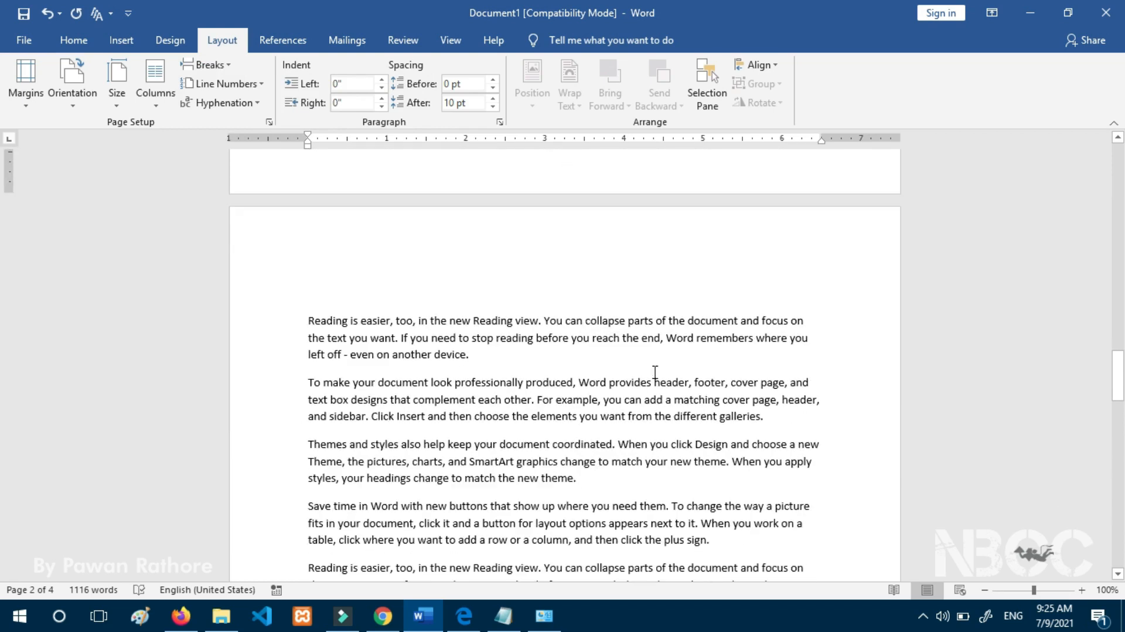
{"action": "scroll", "coordinate": [656, 381], "scroll_direction": "down", "scroll_amount": 10}
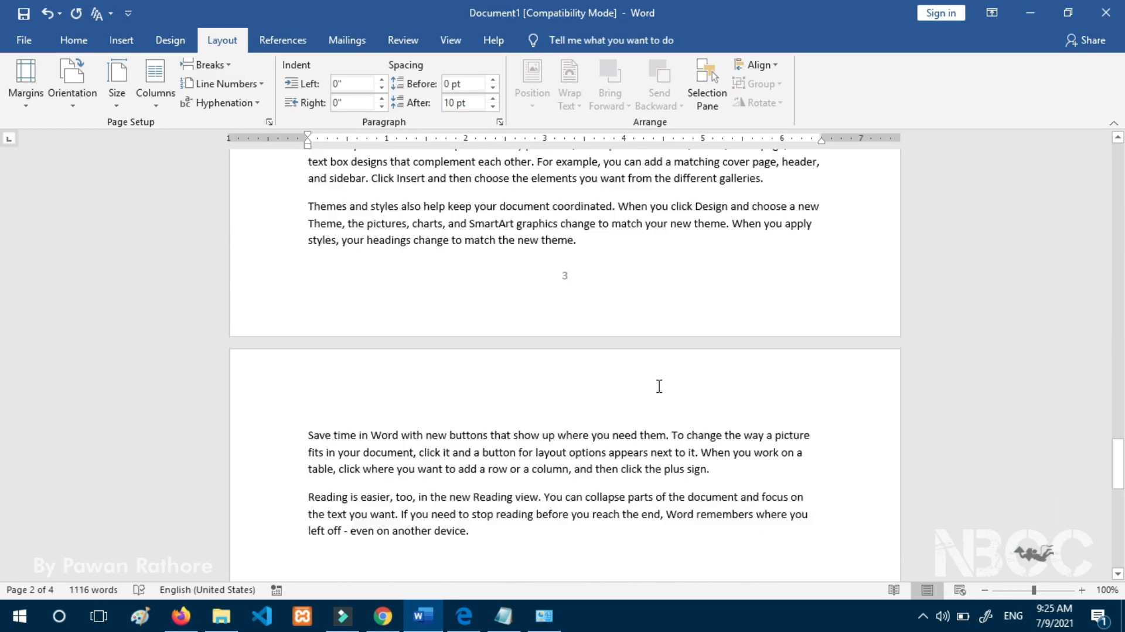
{"action": "scroll", "coordinate": [662, 397], "scroll_direction": "up", "scroll_amount": 15}
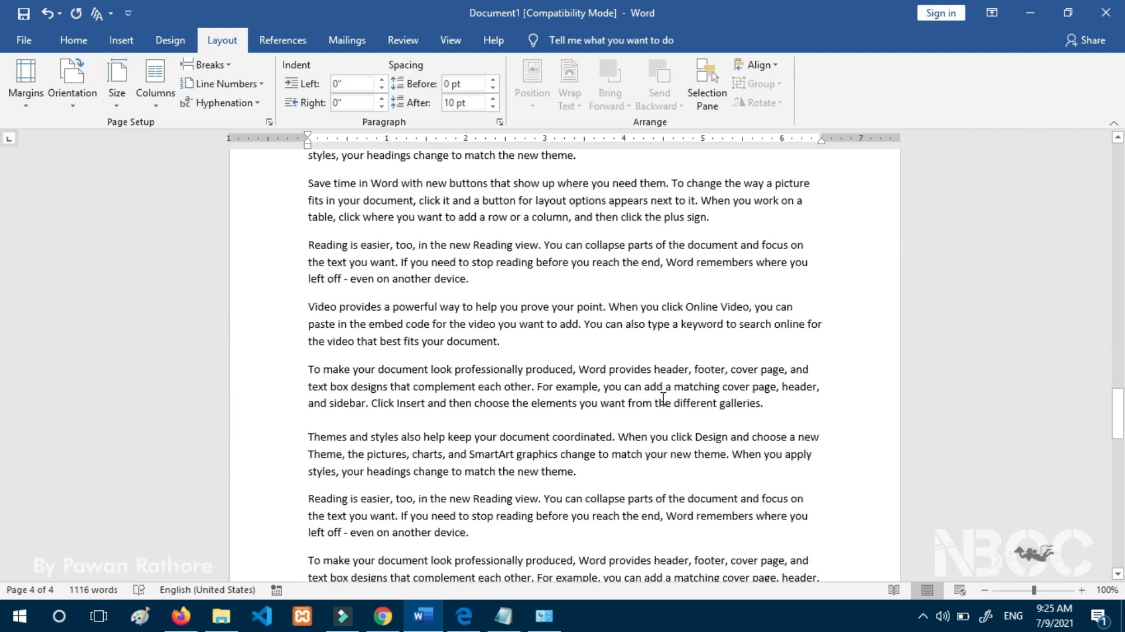
{"action": "scroll", "coordinate": [662, 397], "scroll_direction": "up", "scroll_amount": 15}
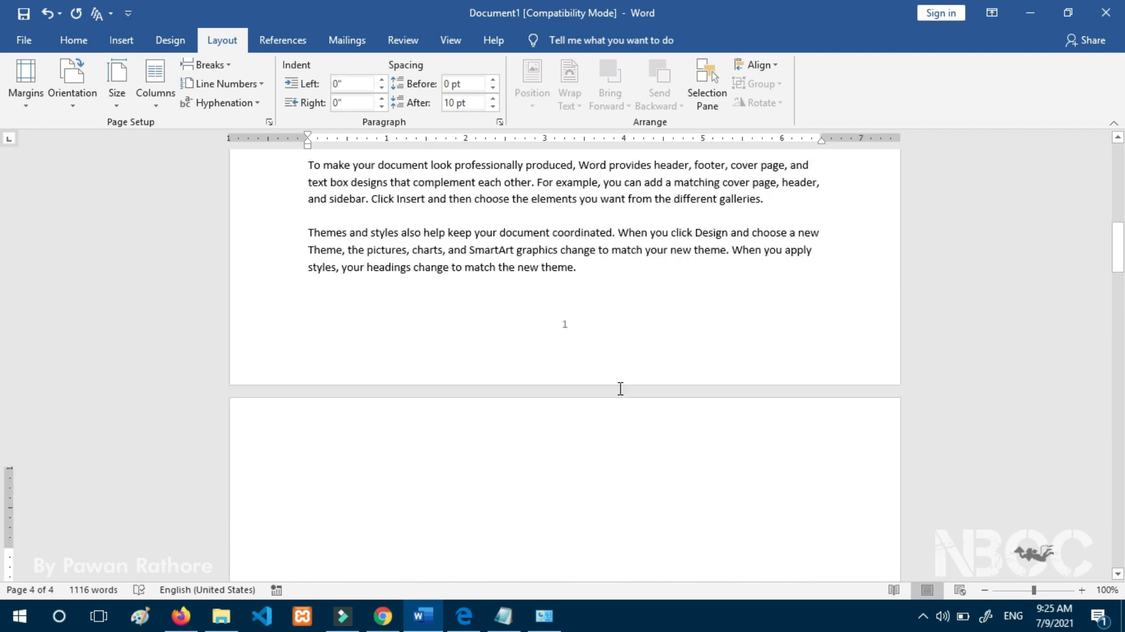
{"action": "scroll", "coordinate": [620, 388], "scroll_direction": "down", "scroll_amount": 10}
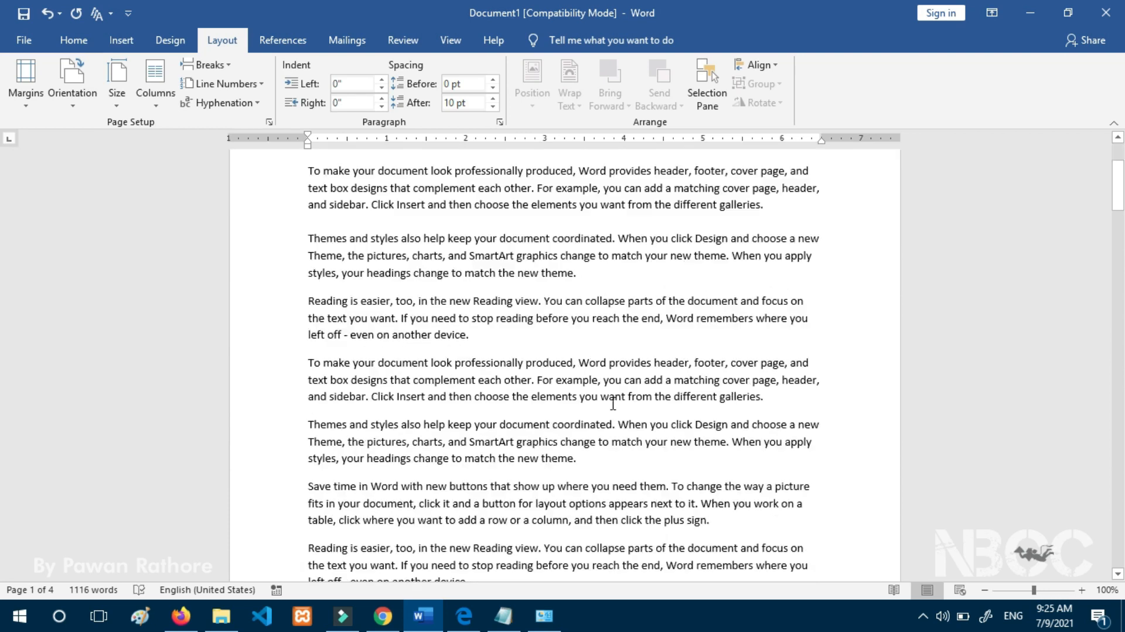
{"action": "scroll", "coordinate": [571, 395], "scroll_direction": "down", "scroll_amount": 1}
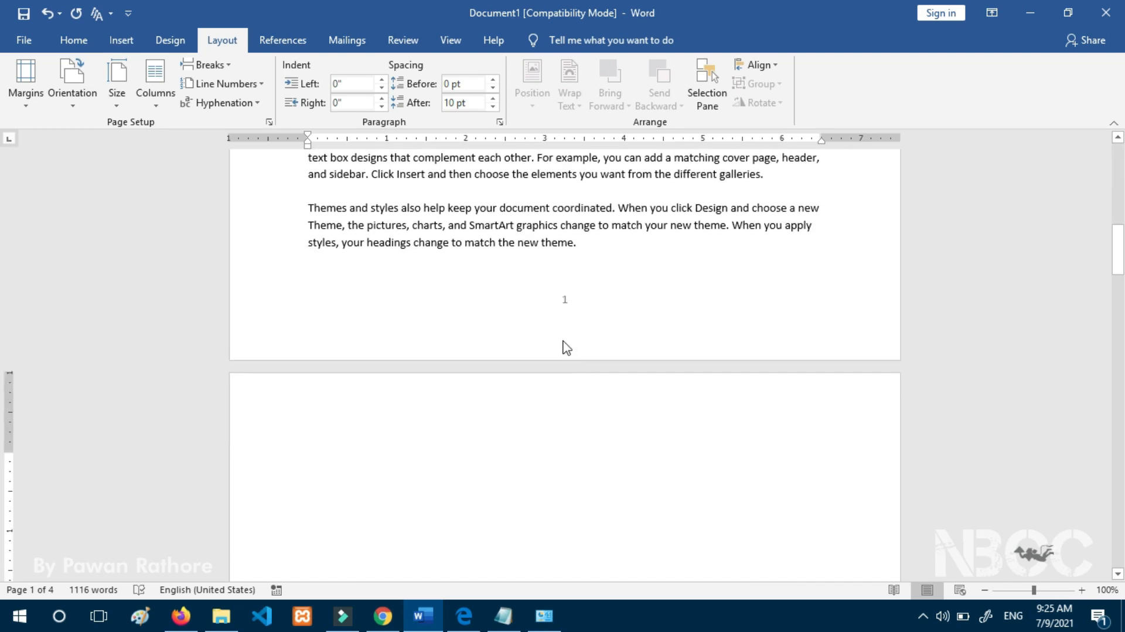
Set the Section 1 footer page numbers to the i, ii, iii format starting at i, and return to the body text.
{"action": "double_click", "coordinate": [564, 300]}
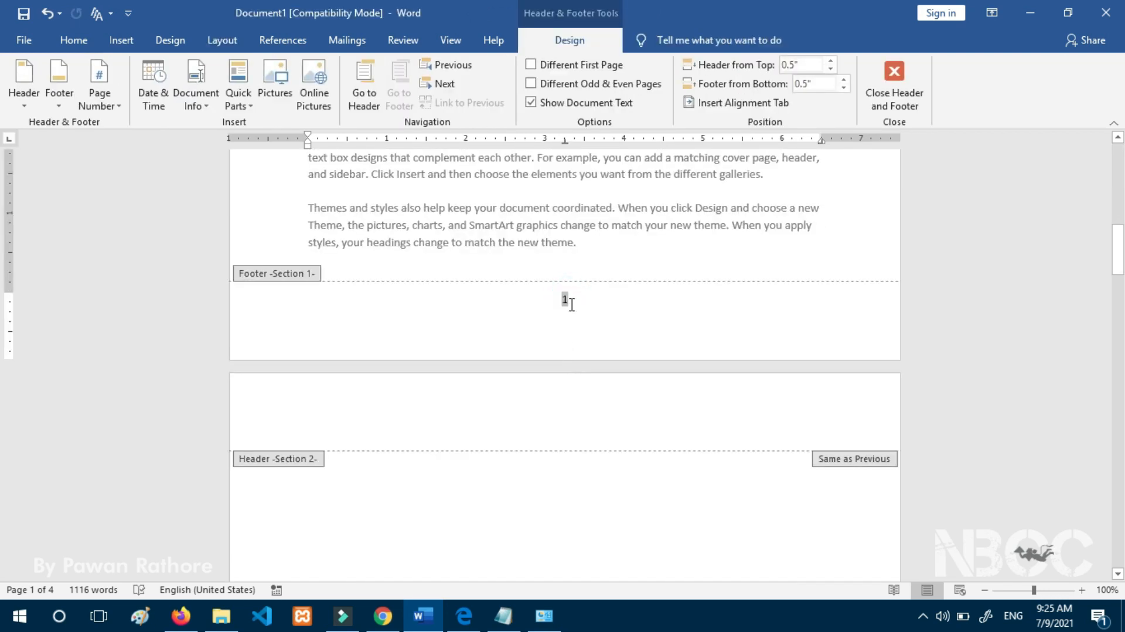
{"action": "left_click", "coordinate": [97, 96]}
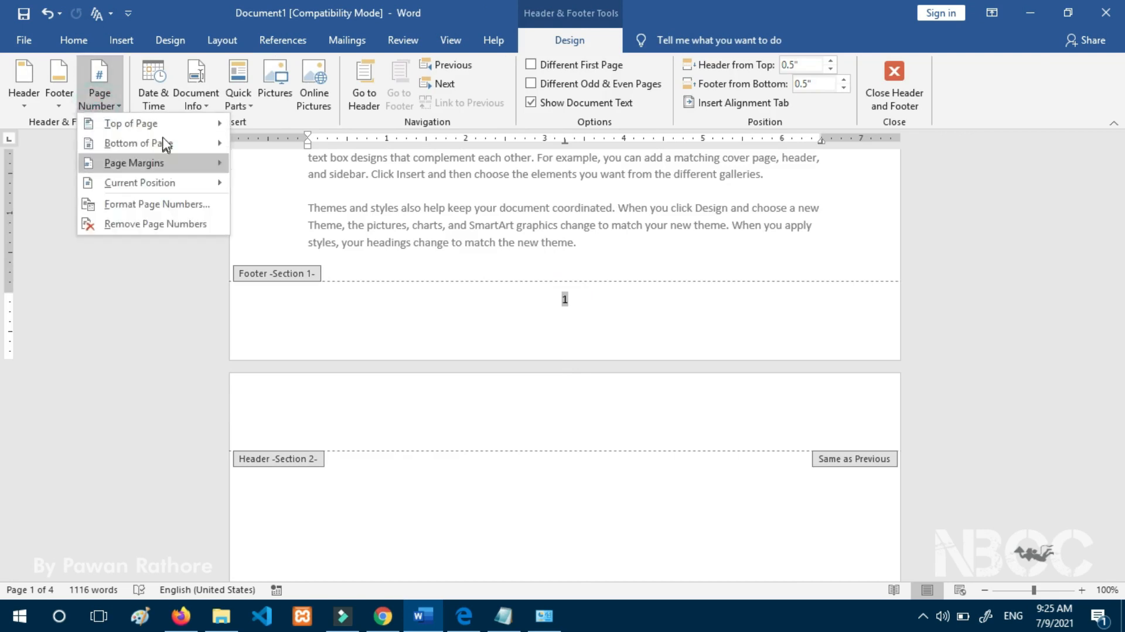
{"action": "left_click", "coordinate": [170, 205]}
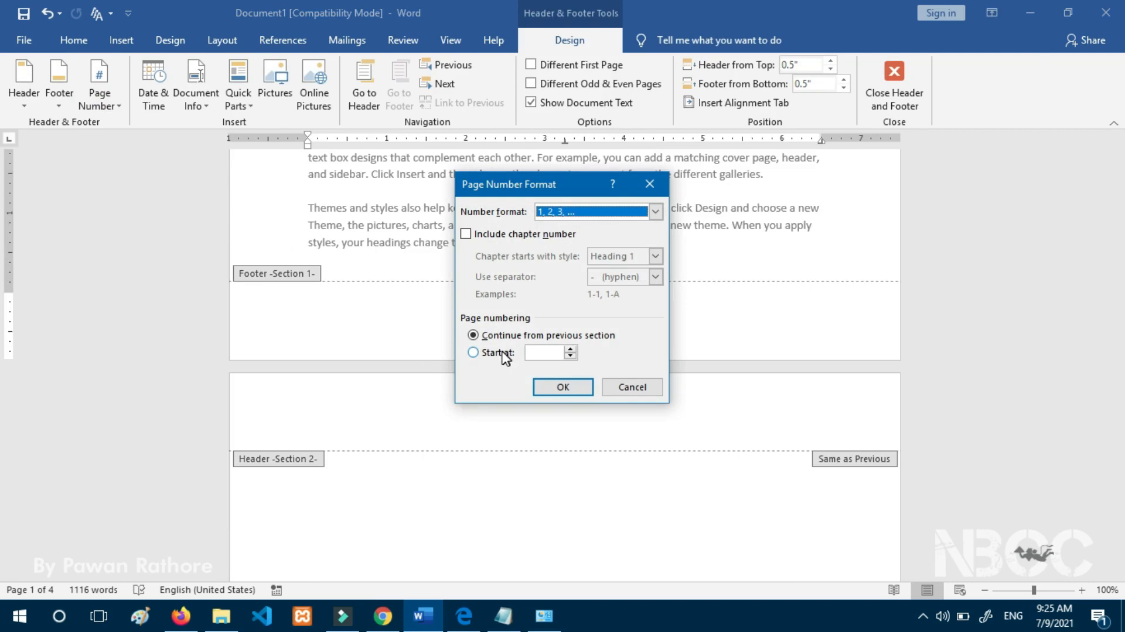
{"action": "left_click", "coordinate": [503, 353]}
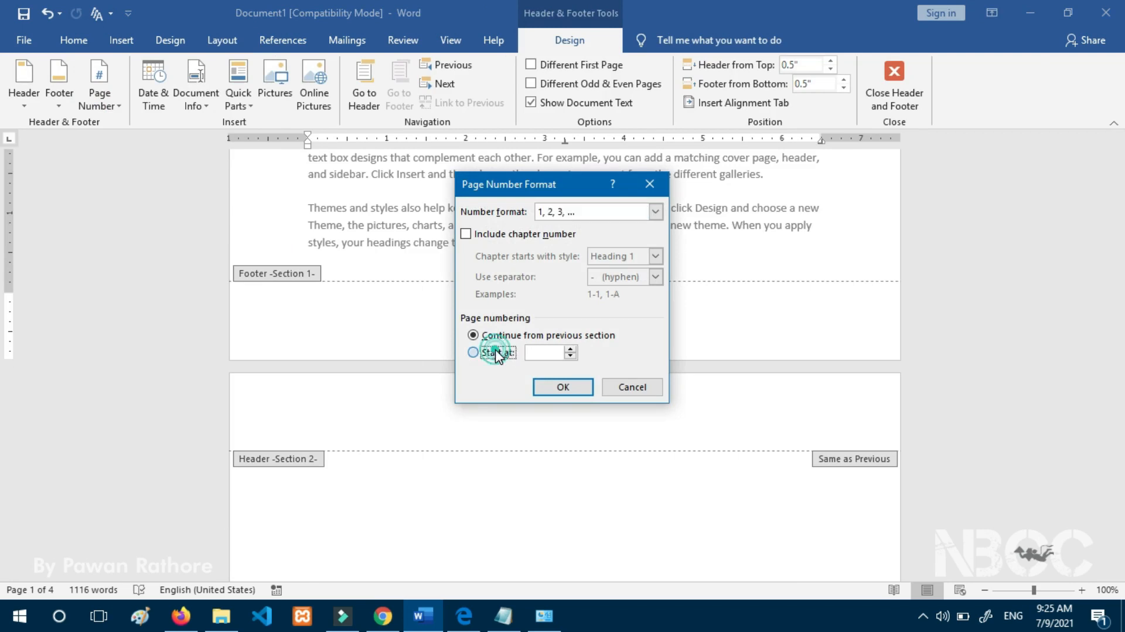
{"action": "left_click", "coordinate": [655, 212]}
{"action": "left_click", "coordinate": [573, 260]}
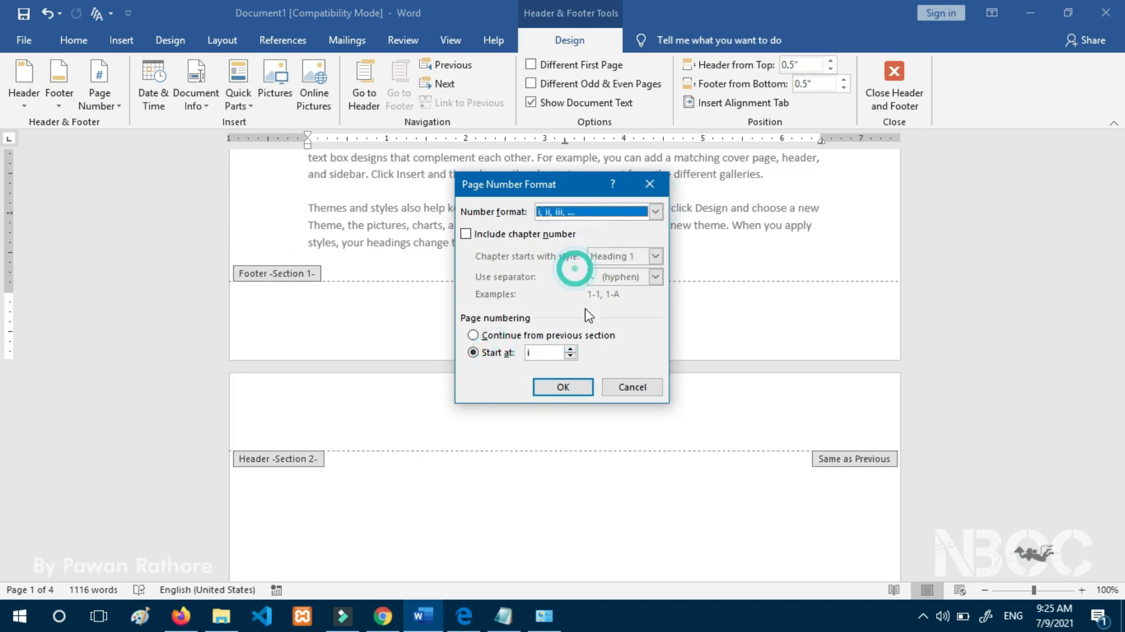
{"action": "left_click", "coordinate": [559, 388]}
{"action": "scroll", "coordinate": [597, 388], "scroll_direction": "up", "scroll_amount": 3}
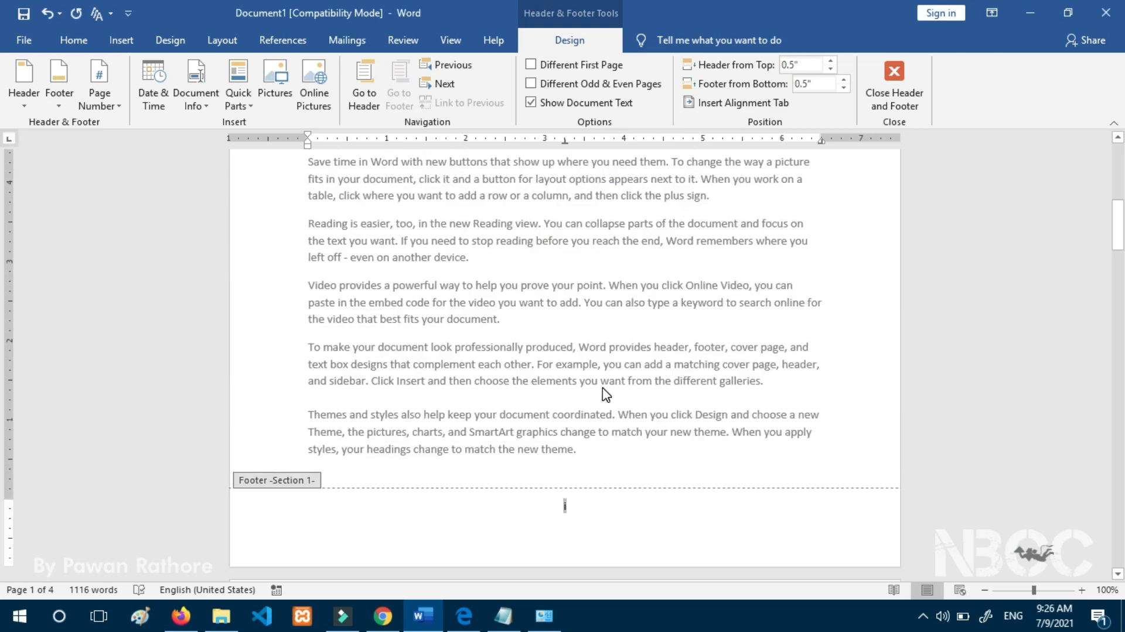
{"action": "double_click", "coordinate": [189, 286]}
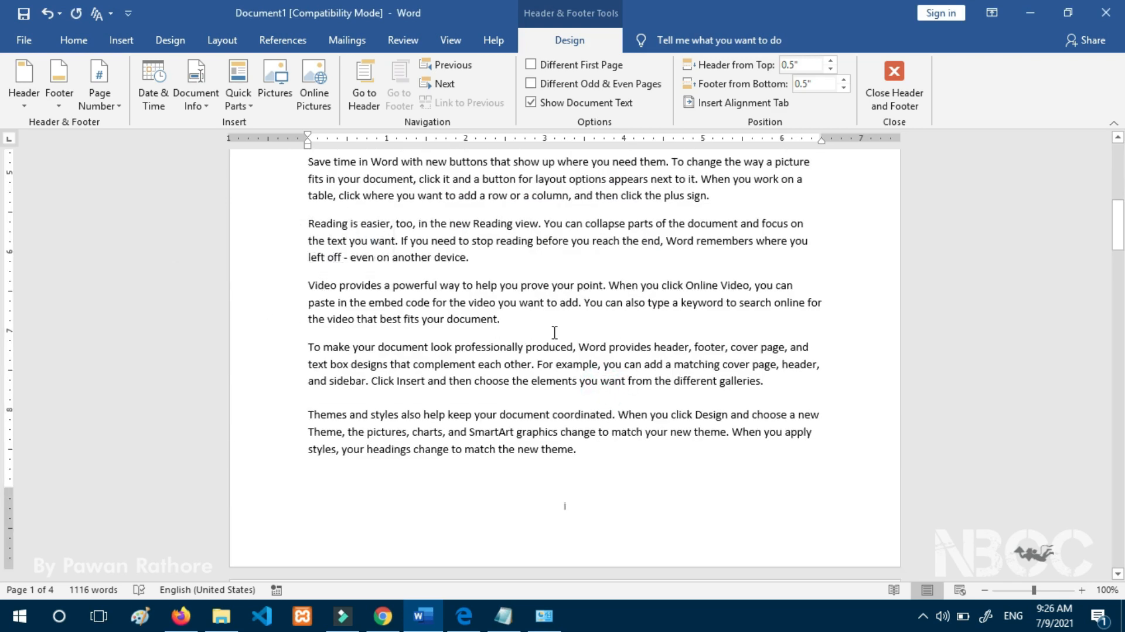
Set the Section 2 footer page numbering to start at 1 and return to the body text.
{"action": "scroll", "coordinate": [660, 354], "scroll_direction": "down", "scroll_amount": 5}
{"action": "scroll", "coordinate": [571, 365], "scroll_direction": "down", "scroll_amount": 10}
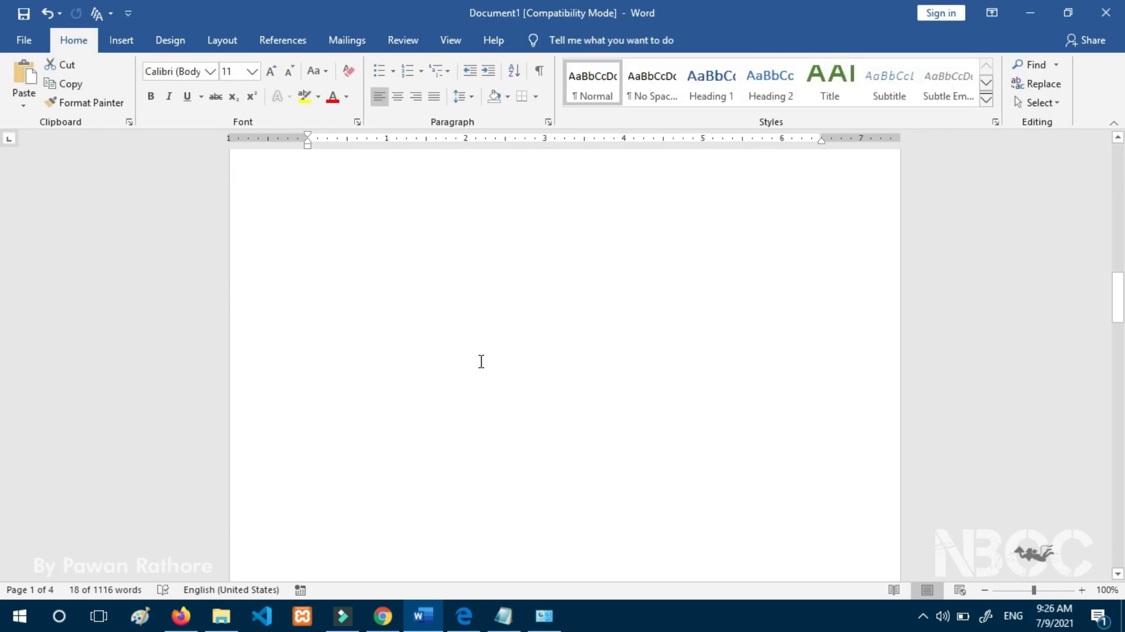
{"action": "double_click", "coordinate": [566, 322]}
{"action": "left_click", "coordinate": [109, 88]}
{"action": "left_click", "coordinate": [120, 205]}
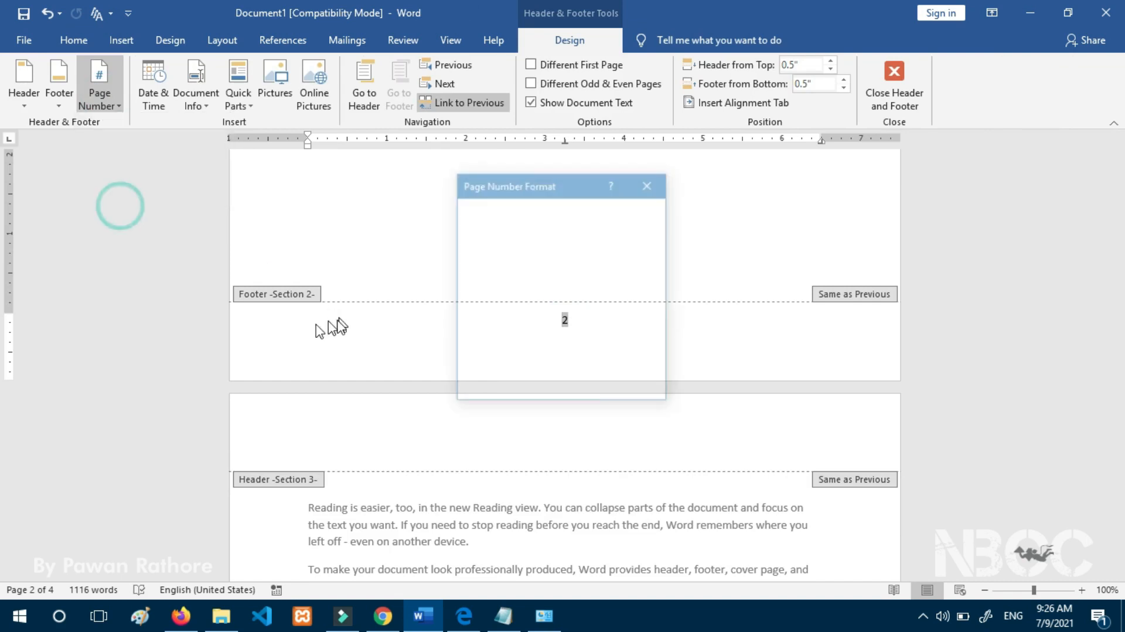
{"action": "left_click", "coordinate": [472, 352]}
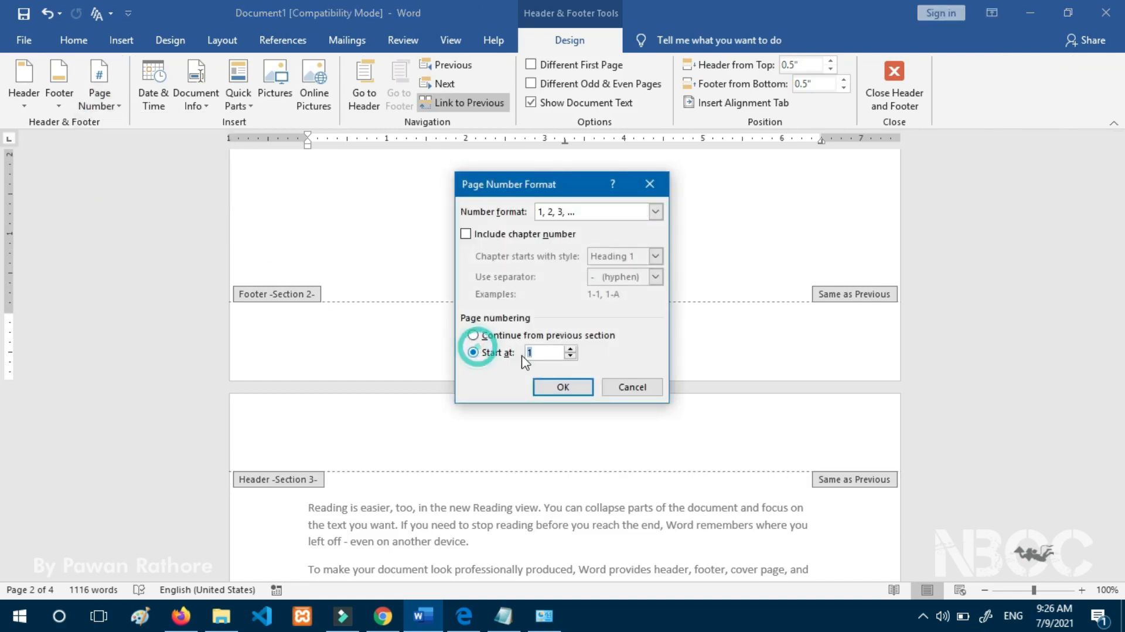
{"action": "left_click", "coordinate": [564, 387]}
{"action": "scroll", "coordinate": [644, 394], "scroll_direction": "up", "scroll_amount": 3}
{"action": "double_click", "coordinate": [657, 376]}
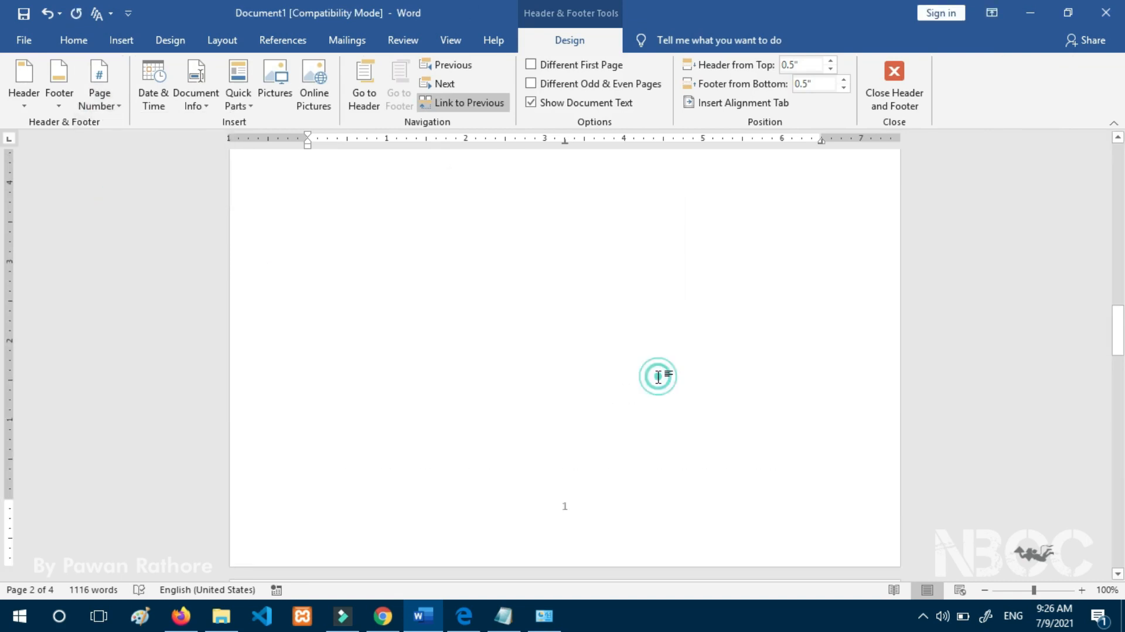
Compare the footer page numbers of the first two pages and look on to the third page.
{"action": "scroll", "coordinate": [583, 304], "scroll_direction": "up", "scroll_amount": 5}
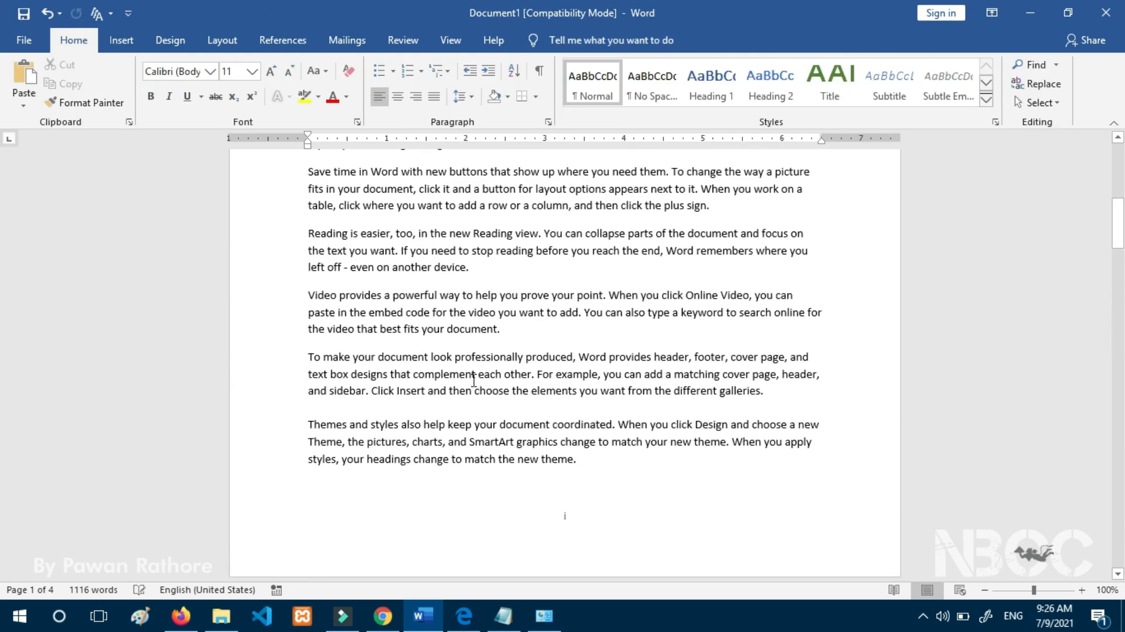
{"action": "scroll", "coordinate": [474, 379], "scroll_direction": "down", "scroll_amount": 8}
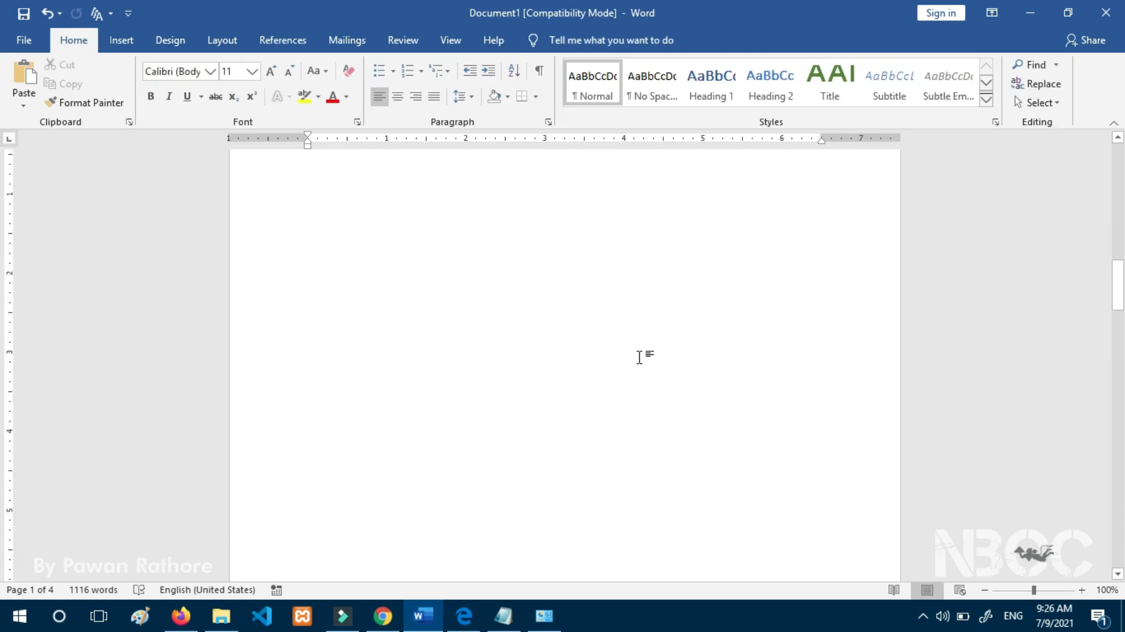
{"action": "scroll", "coordinate": [650, 369], "scroll_direction": "down", "scroll_amount": 10}
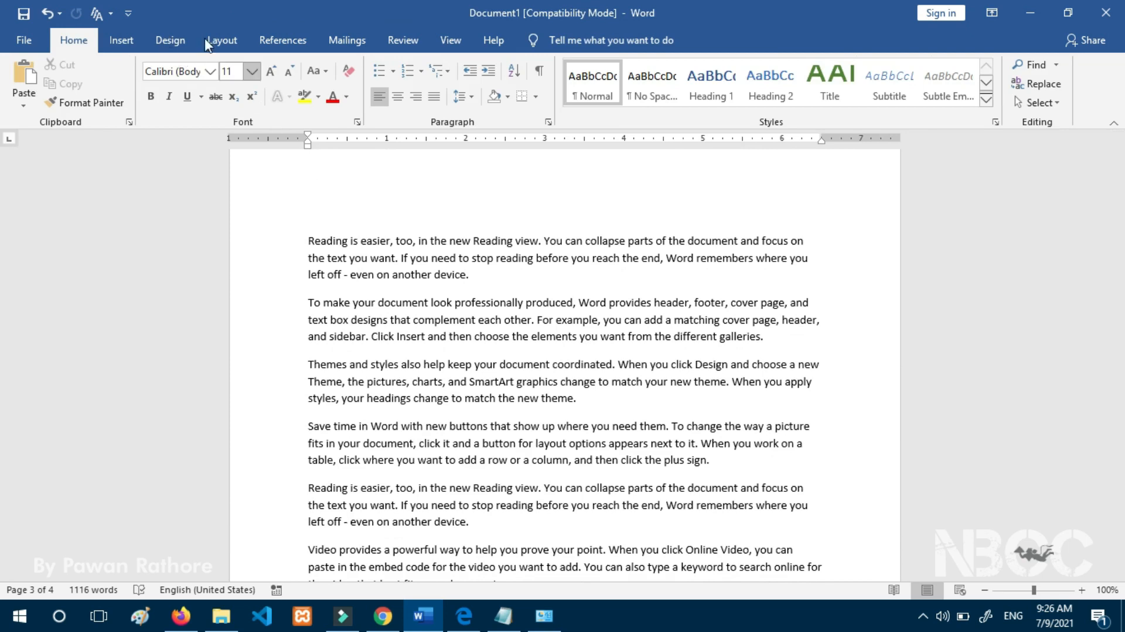
Examine the available section break types, including Even Page and Odd Page, without inserting one.
{"action": "left_click", "coordinate": [174, 40]}
{"action": "left_click", "coordinate": [223, 40]}
{"action": "left_click", "coordinate": [231, 69]}
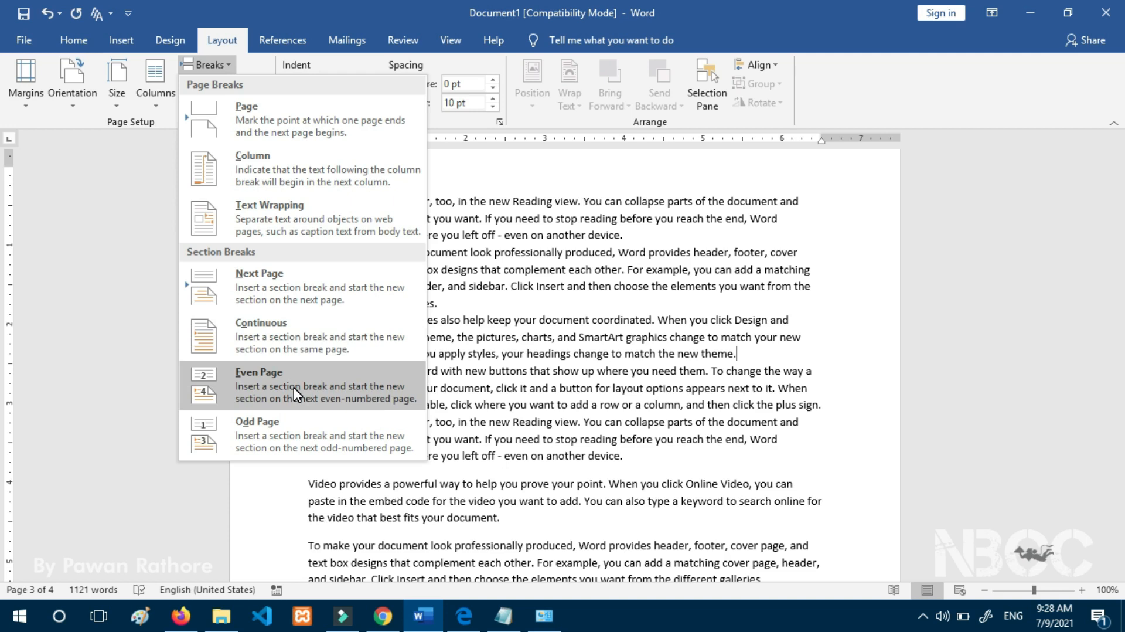
{"action": "left_click", "coordinate": [454, 120]}
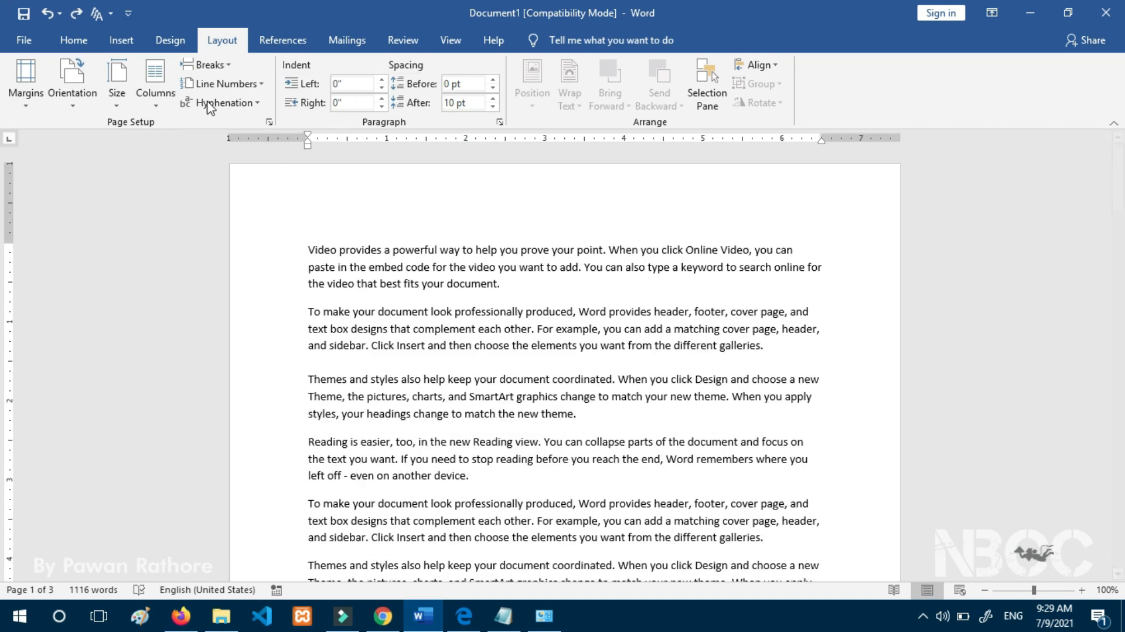
Raise the left indent of the current paragraph to 0.1".
{"action": "left_click", "coordinate": [68, 43]}
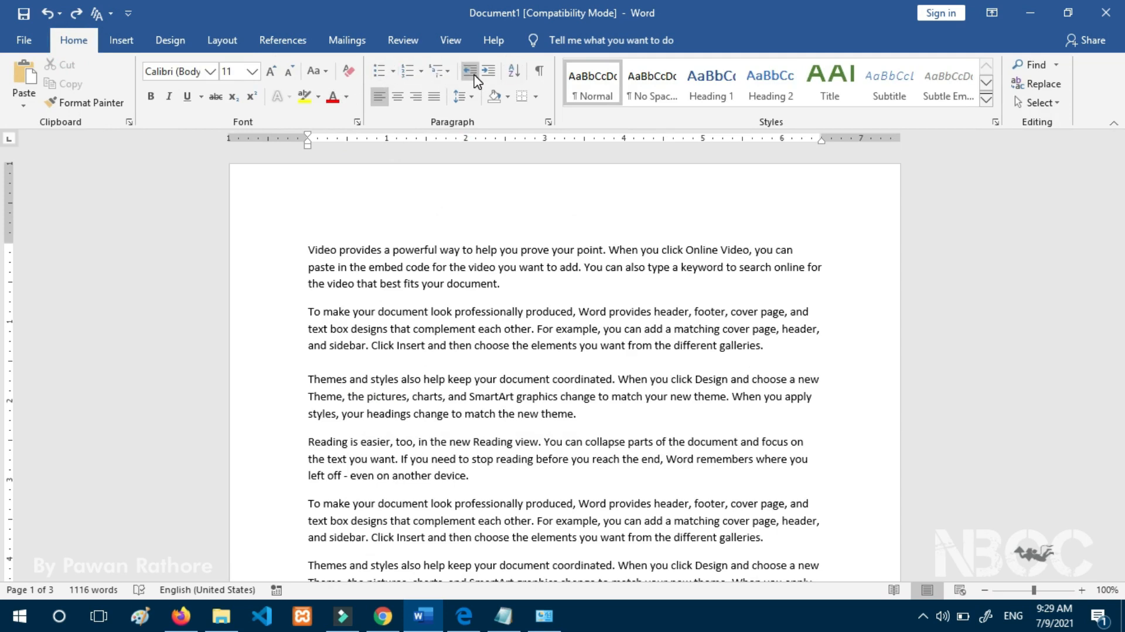
{"action": "left_click", "coordinate": [222, 40]}
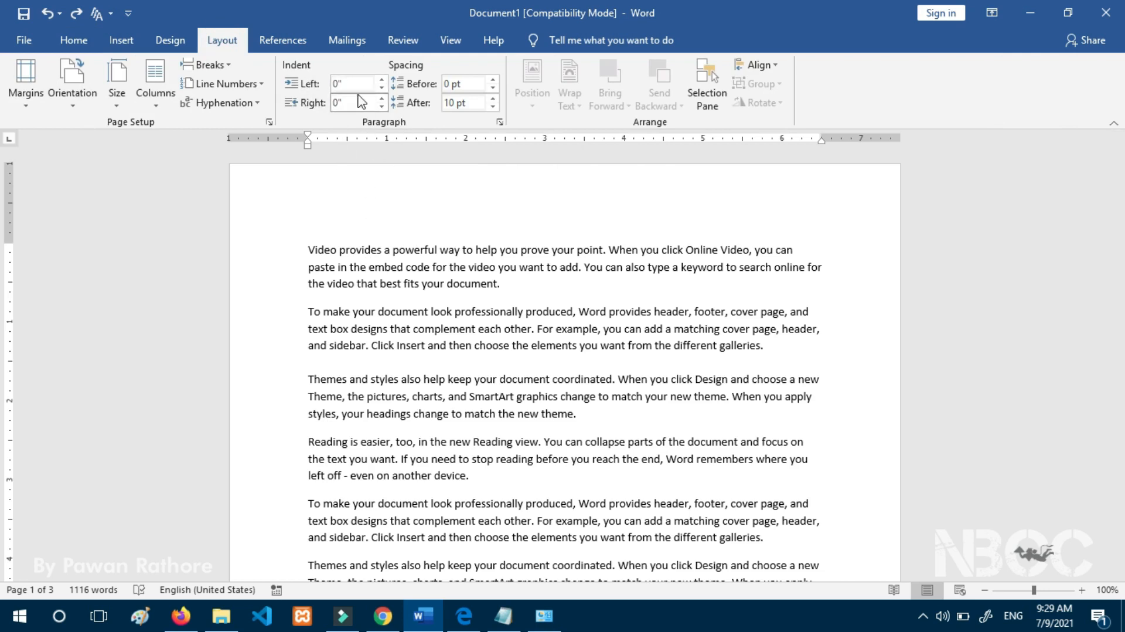
{"action": "left_click", "coordinate": [381, 81]}
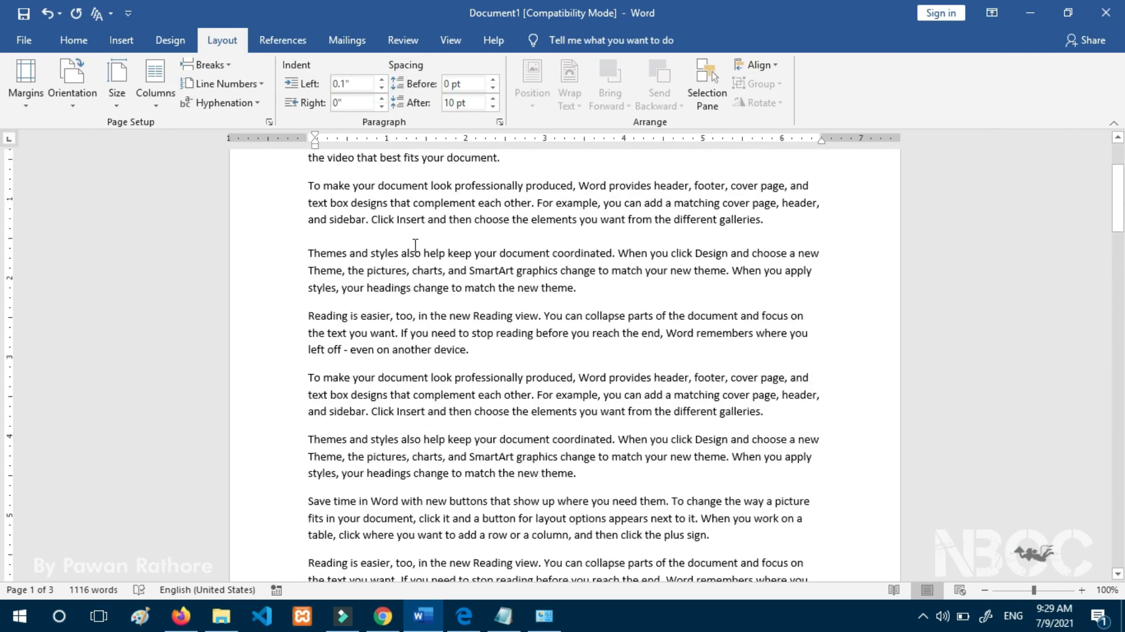
Select the whole document text and lower its left indent to a negative value beyond -0.3".
{"action": "key", "text": "ctrl+a"}
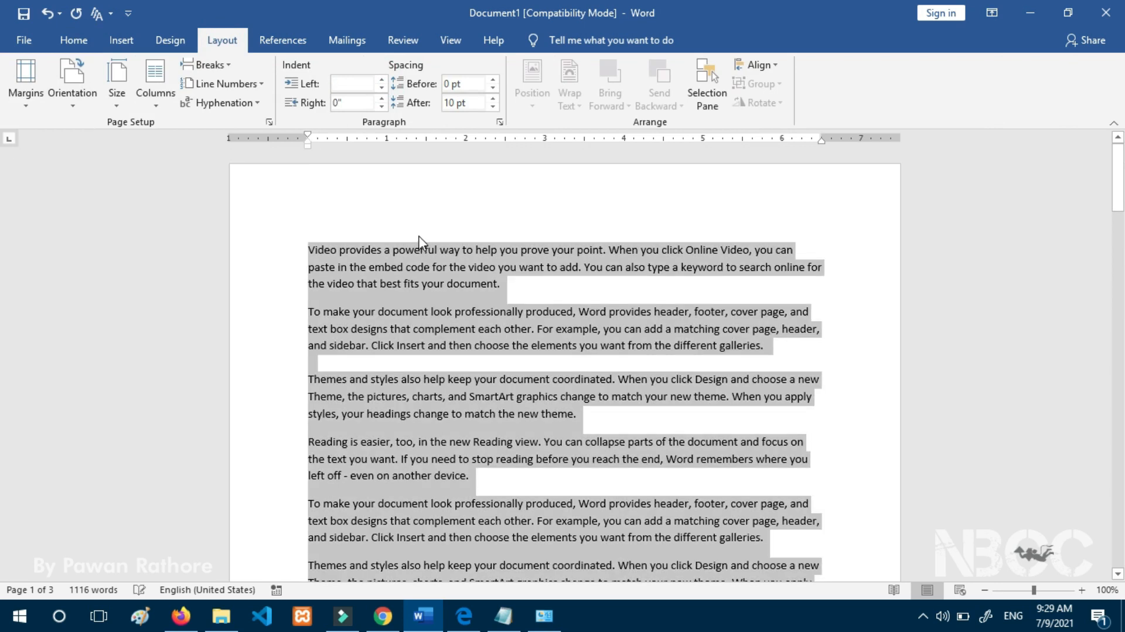
{"action": "left_click", "coordinate": [382, 80]}
{"action": "left_click", "coordinate": [382, 89]}
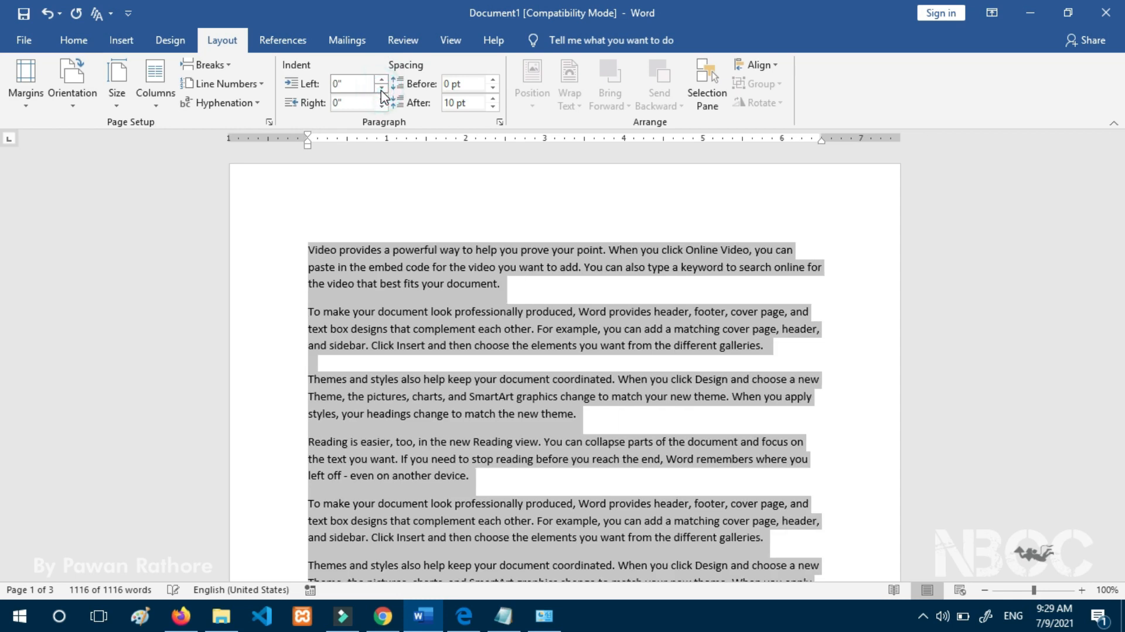
{"action": "left_click", "coordinate": [382, 89]}
{"action": "left_click", "coordinate": [381, 88]}
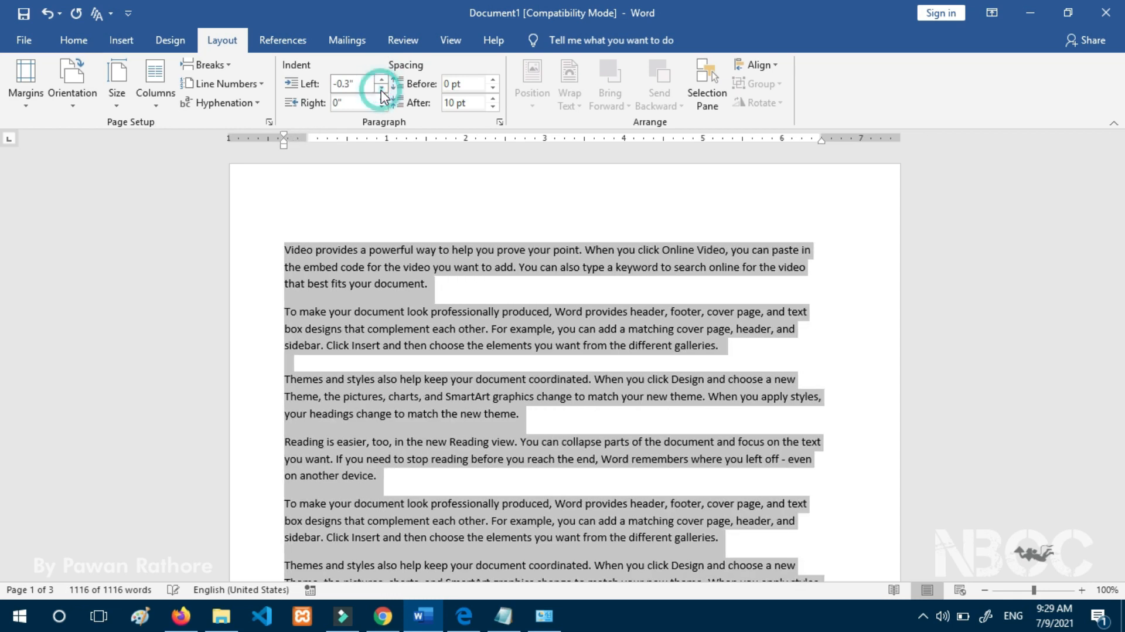
{"action": "left_click", "coordinate": [381, 88]}
{"action": "left_click", "coordinate": [381, 89]}
Raise the left indent of the whole text through 0" and 0.3" to at least 0.9".
{"action": "left_click", "coordinate": [380, 80]}
{"action": "left_click", "coordinate": [380, 80]}
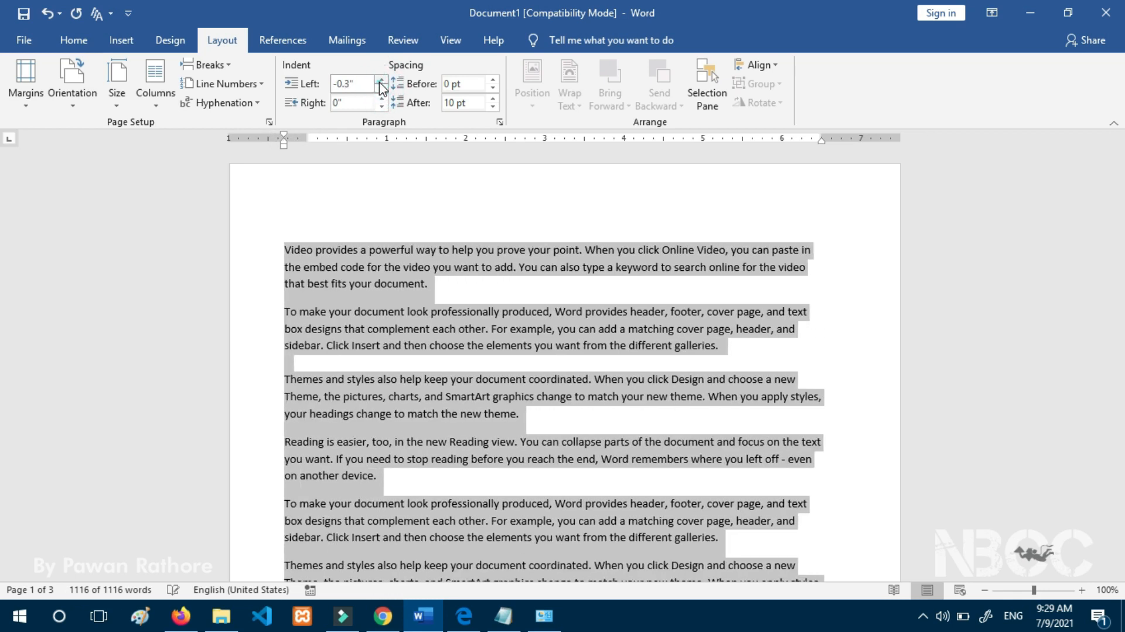
{"action": "left_click", "coordinate": [380, 80]}
{"action": "left_click", "coordinate": [380, 80]}
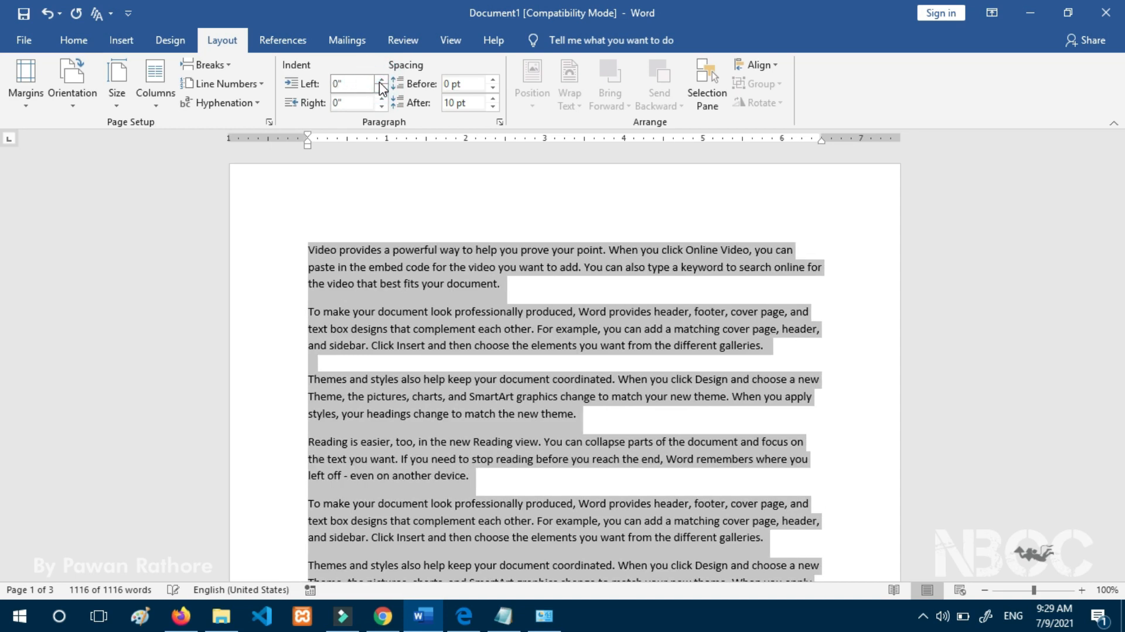
{"action": "left_click", "coordinate": [380, 81]}
{"action": "left_click", "coordinate": [380, 81]}
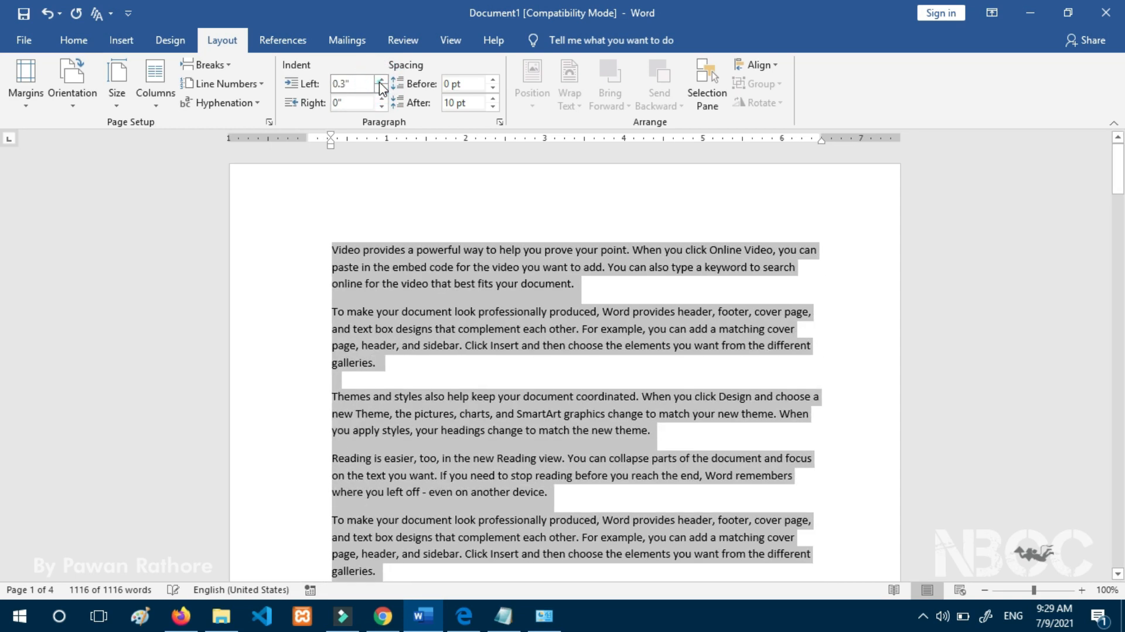
{"action": "left_click", "coordinate": [380, 80]}
{"action": "left_click", "coordinate": [381, 80]}
{"action": "left_click", "coordinate": [380, 80]}
{"action": "left_click", "coordinate": [380, 81]}
{"action": "left_click", "coordinate": [381, 81]}
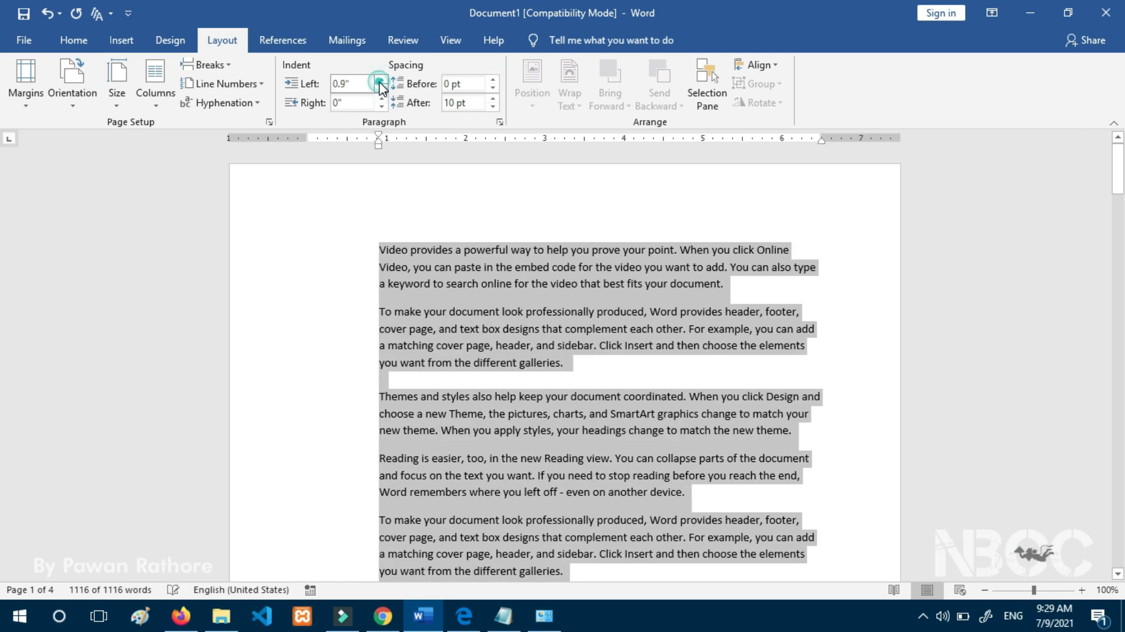
{"action": "left_click", "coordinate": [381, 80]}
{"action": "left_click", "coordinate": [381, 81]}
Reduce the left indent of the whole text to 0".
{"action": "left_click", "coordinate": [381, 87]}
{"action": "left_click", "coordinate": [380, 86]}
{"action": "left_click", "coordinate": [381, 87]}
{"action": "left_click", "coordinate": [380, 87]}
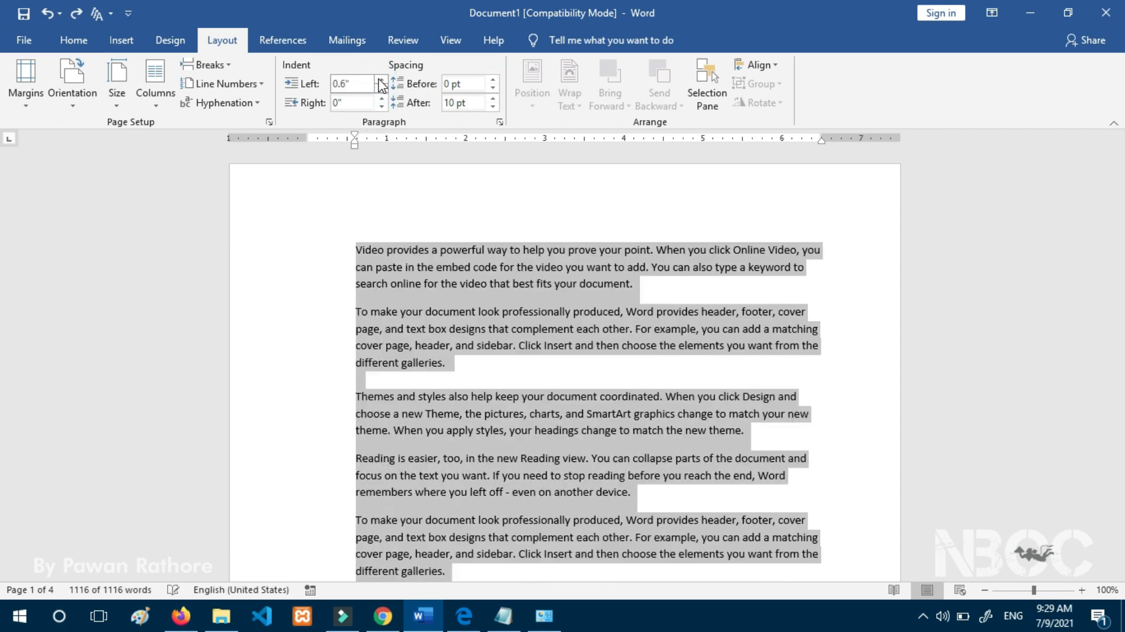
{"action": "left_click", "coordinate": [381, 87]}
{"action": "left_click", "coordinate": [380, 87]}
{"action": "left_click", "coordinate": [381, 87]}
{"action": "left_click", "coordinate": [381, 87]}
{"action": "left_click", "coordinate": [381, 87]}
{"action": "left_click", "coordinate": [381, 86]}
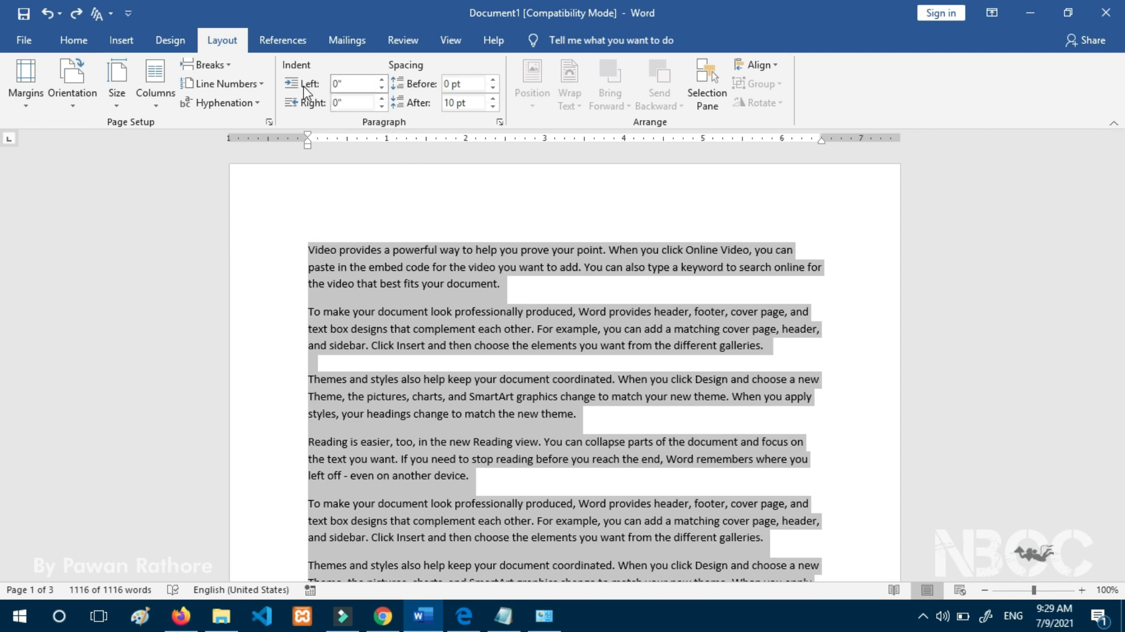
Raise the right indent of the whole text to about 0.9".
{"action": "left_click", "coordinate": [383, 99]}
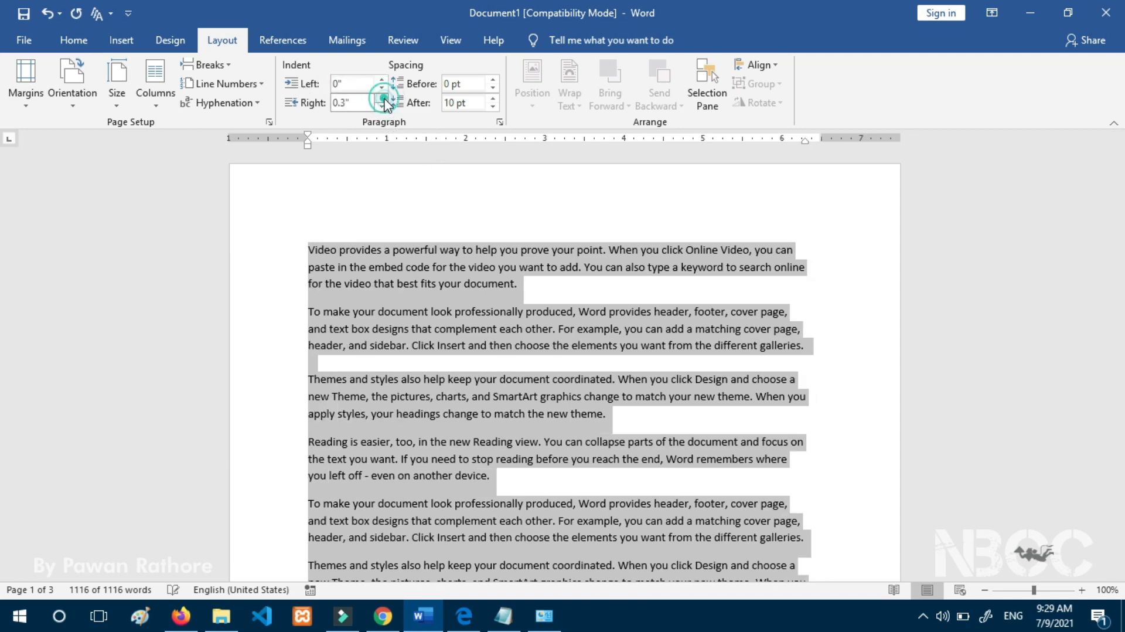
{"action": "left_click", "coordinate": [384, 99]}
{"action": "left_click", "coordinate": [383, 99]}
{"action": "left_click", "coordinate": [384, 99]}
{"action": "left_click", "coordinate": [384, 99]}
{"action": "left_click", "coordinate": [384, 99]}
{"action": "left_click", "coordinate": [384, 99]}
{"action": "left_click", "coordinate": [384, 99]}
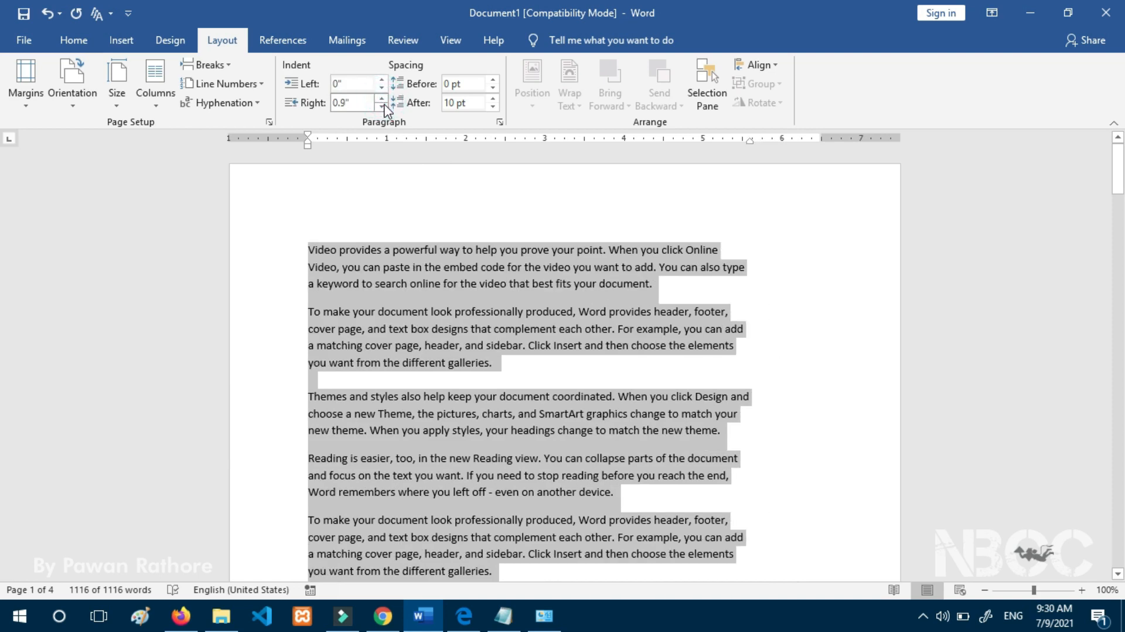
Reduce the right indent of the whole text to 0".
{"action": "left_click", "coordinate": [382, 106]}
{"action": "left_click", "coordinate": [382, 106]}
{"action": "left_click", "coordinate": [382, 106]}
{"action": "left_click", "coordinate": [382, 106]}
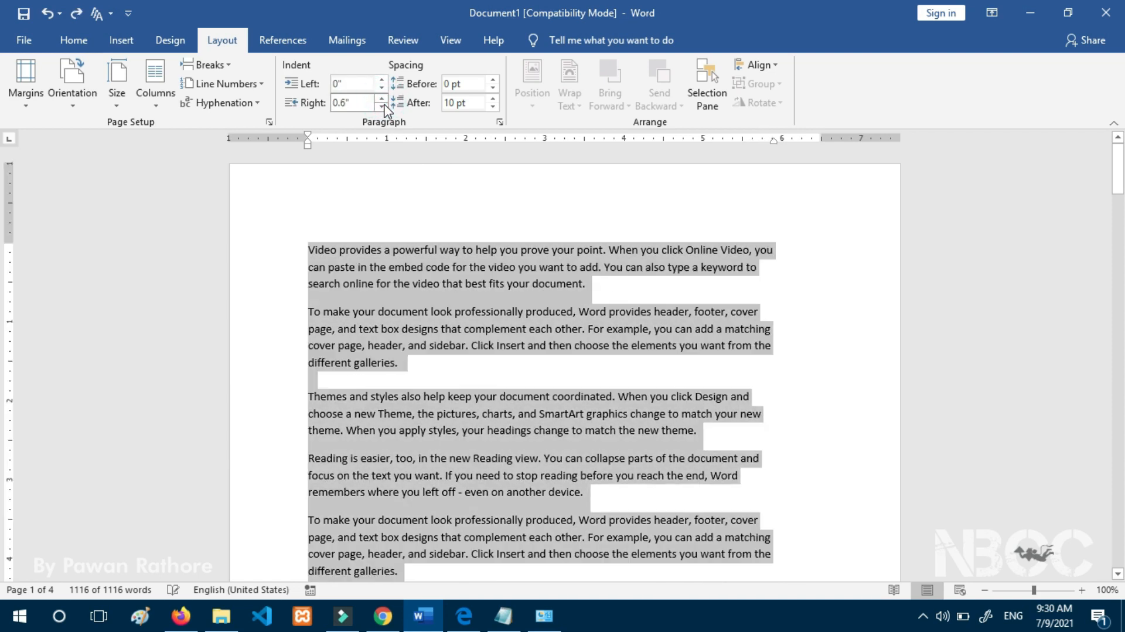
{"action": "left_click", "coordinate": [382, 106]}
{"action": "left_click", "coordinate": [382, 106]}
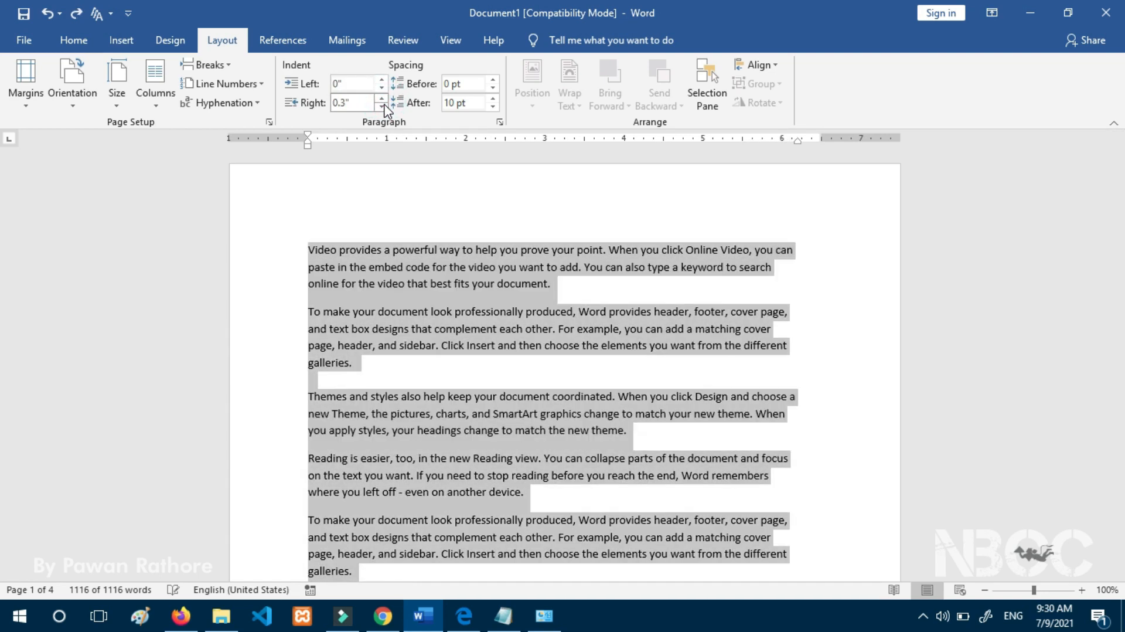
{"action": "left_click", "coordinate": [382, 107]}
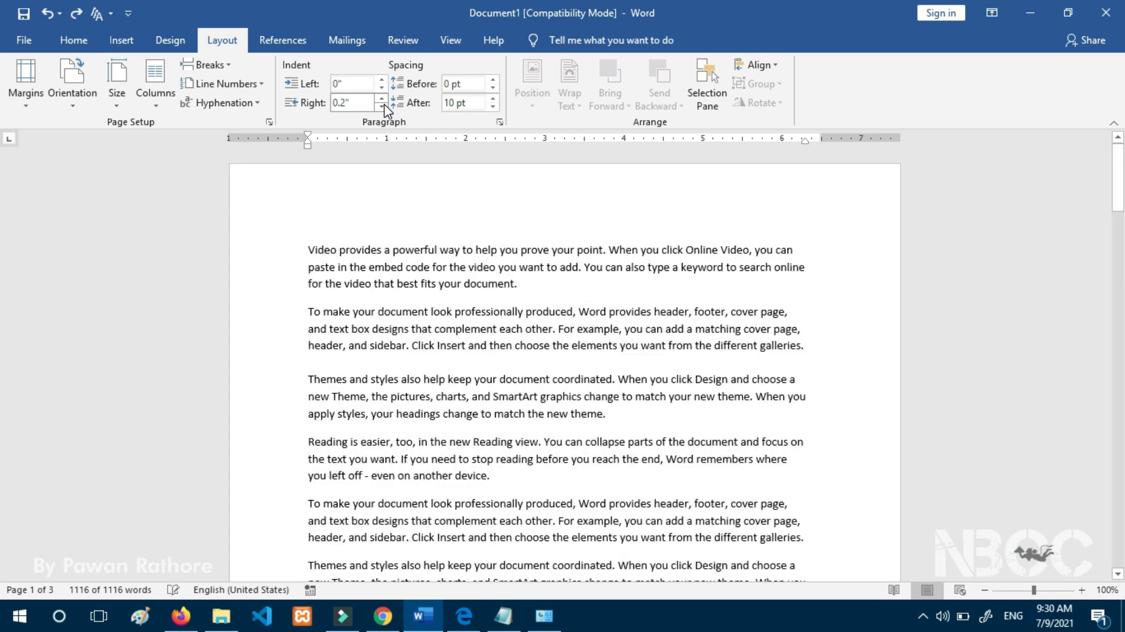
{"action": "left_click", "coordinate": [382, 107]}
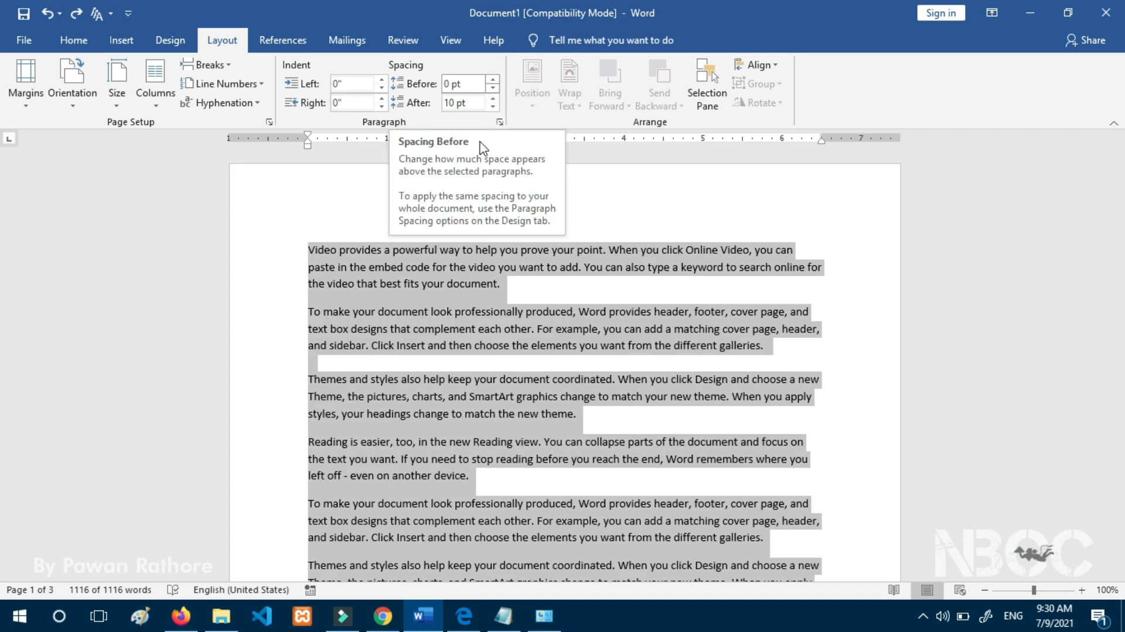
Set the spacing before all paragraphs to 48 pt and check the wider gaps on the page.
{"action": "left_click", "coordinate": [493, 80]}
{"action": "left_click", "coordinate": [493, 80]}
{"action": "left_click", "coordinate": [493, 81]}
{"action": "left_click", "coordinate": [493, 81]}
{"action": "left_click", "coordinate": [493, 80]}
{"action": "left_click", "coordinate": [492, 80]}
{"action": "left_click", "coordinate": [493, 80]}
{"action": "left_click", "coordinate": [493, 80]}
{"action": "scroll", "coordinate": [544, 242], "scroll_direction": "down", "scroll_amount": 5}
{"action": "scroll", "coordinate": [549, 256], "scroll_direction": "down", "scroll_amount": 5}
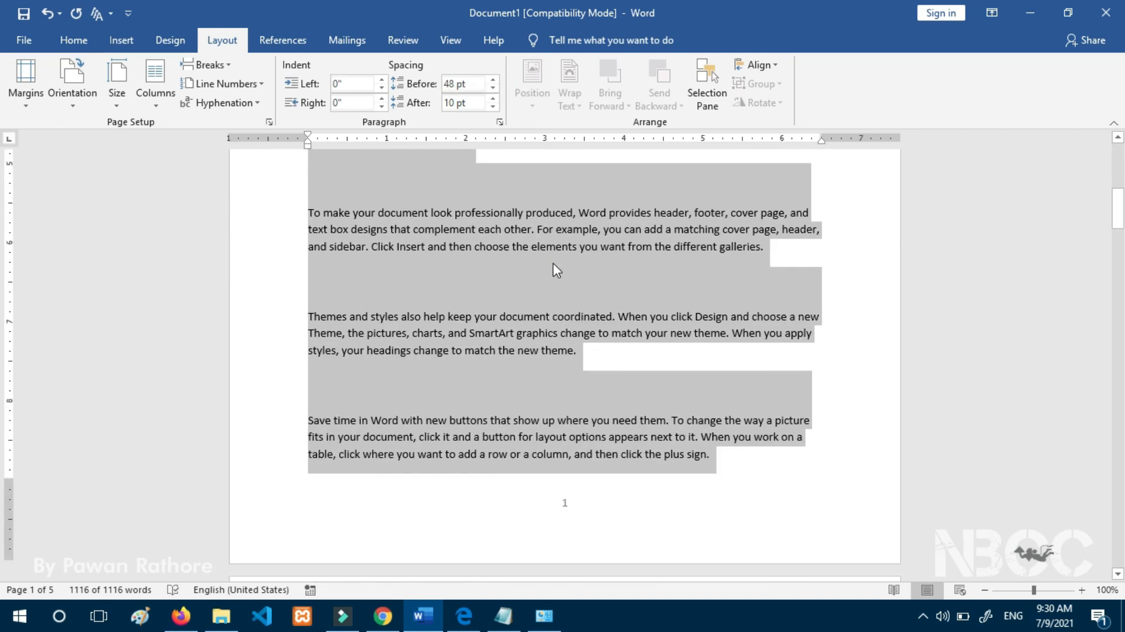
{"action": "scroll", "coordinate": [549, 256], "scroll_direction": "up", "scroll_amount": 5}
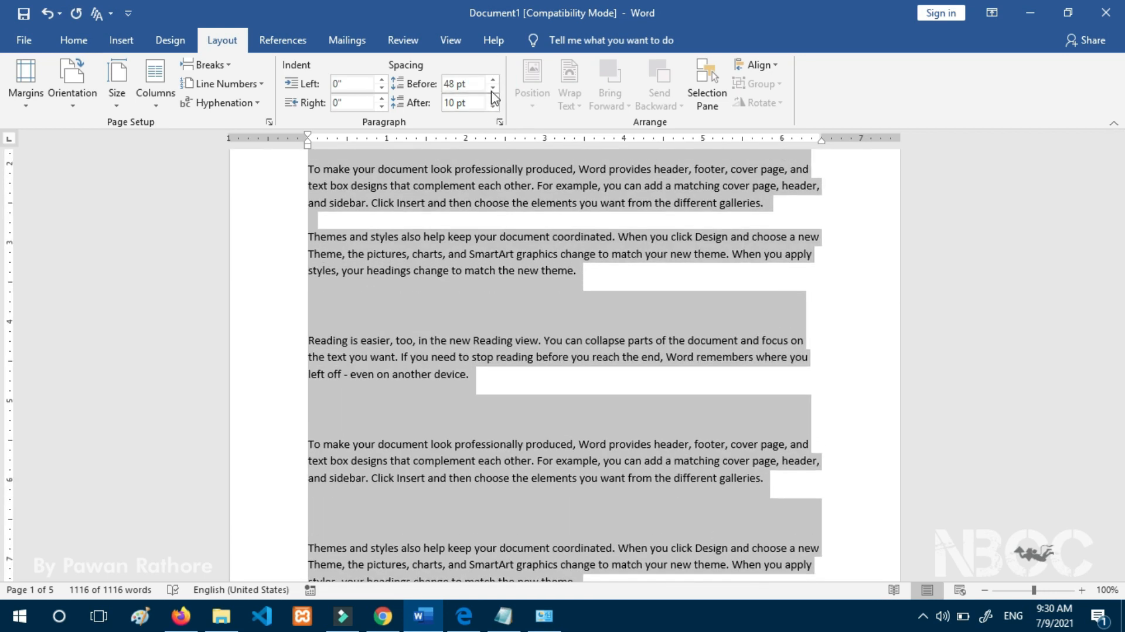
Reduce the spacing before all paragraphs to 0 pt.
{"action": "left_click", "coordinate": [492, 89]}
{"action": "left_click", "coordinate": [493, 89]}
{"action": "left_click", "coordinate": [492, 89]}
{"action": "left_click", "coordinate": [493, 89]}
{"action": "left_click", "coordinate": [493, 89]}
{"action": "left_click", "coordinate": [492, 89]}
{"action": "left_click", "coordinate": [493, 89]}
{"action": "left_click", "coordinate": [493, 89]}
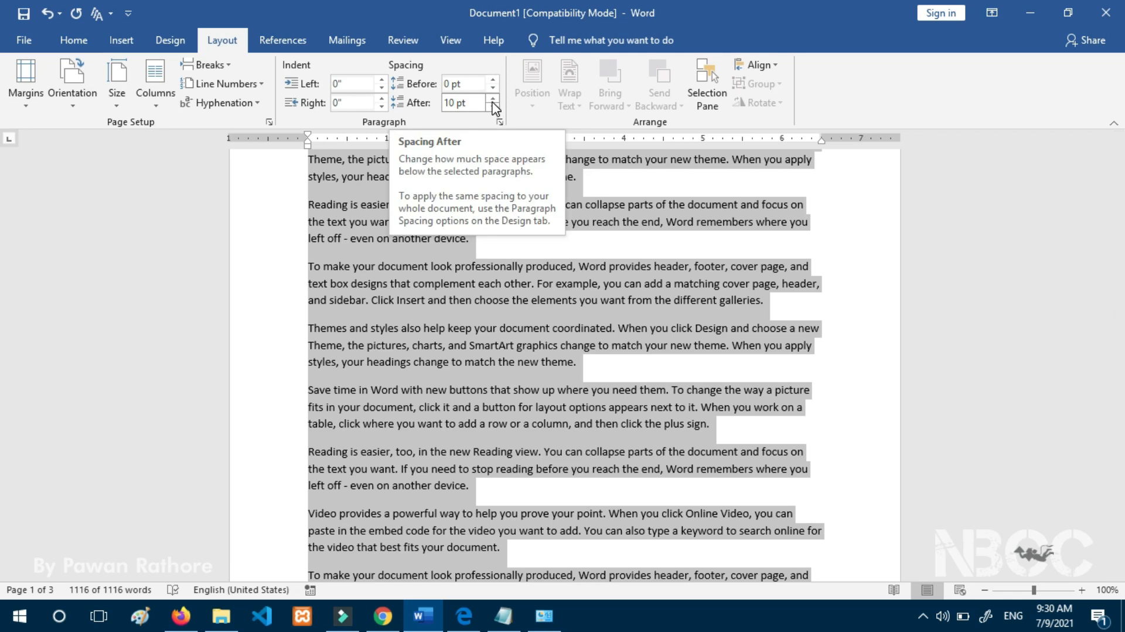
Set the spacing after all paragraphs to 30 pt and check the gaps below them.
{"action": "left_click", "coordinate": [493, 97]}
{"action": "left_click", "coordinate": [493, 97]}
{"action": "left_click", "coordinate": [493, 97]}
{"action": "left_click", "coordinate": [493, 98]}
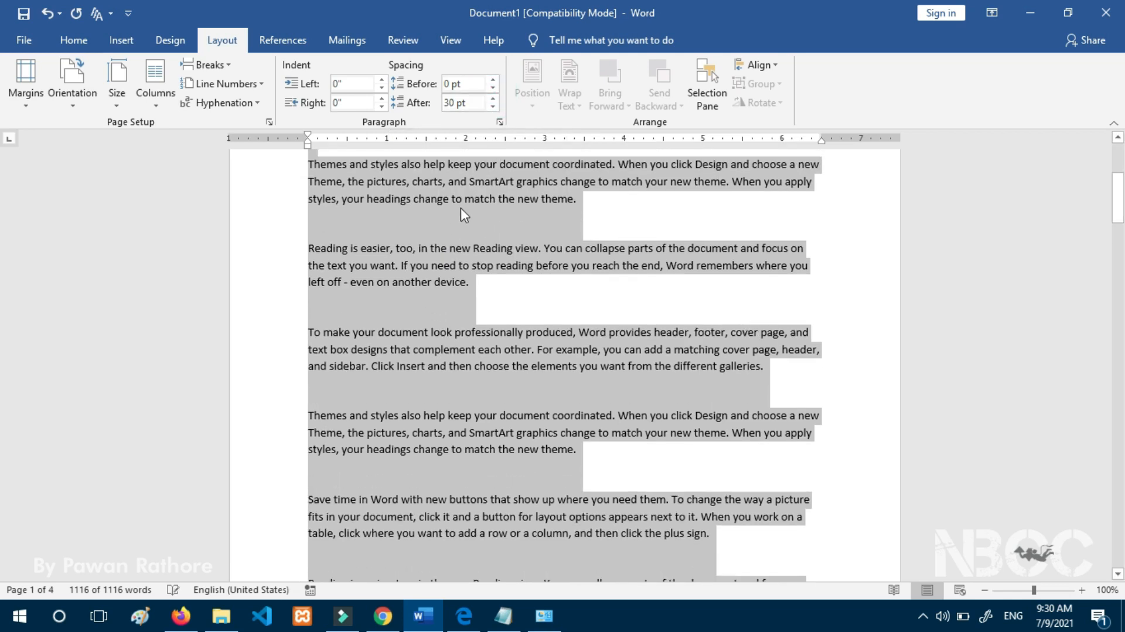
{"action": "scroll", "coordinate": [462, 228], "scroll_direction": "up", "scroll_amount": 5}
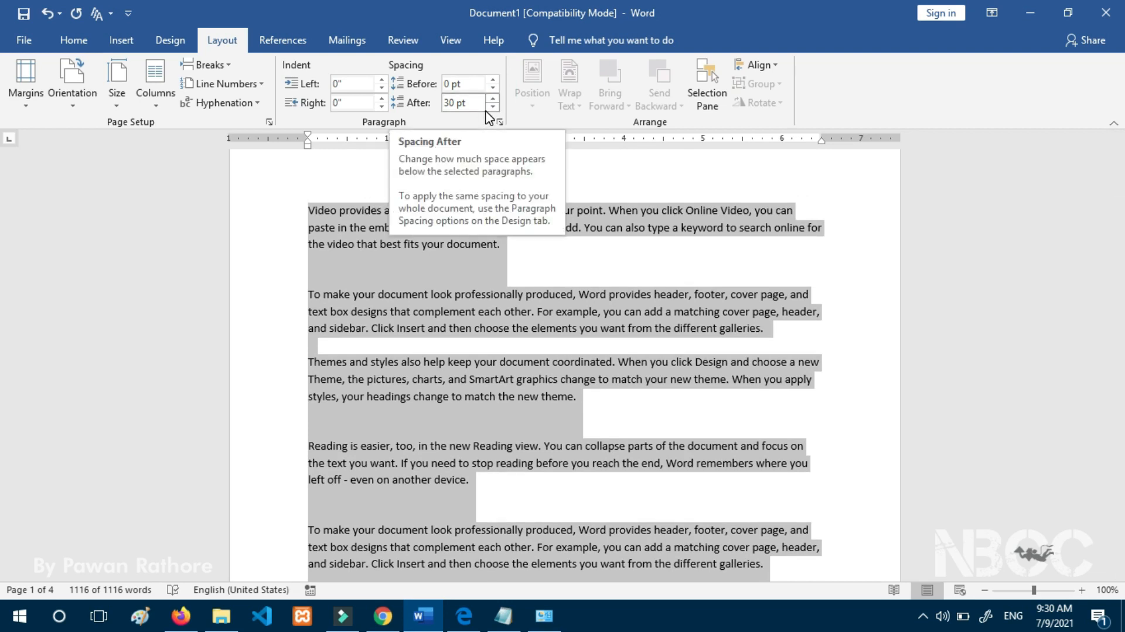
{"action": "left_click", "coordinate": [446, 101]}
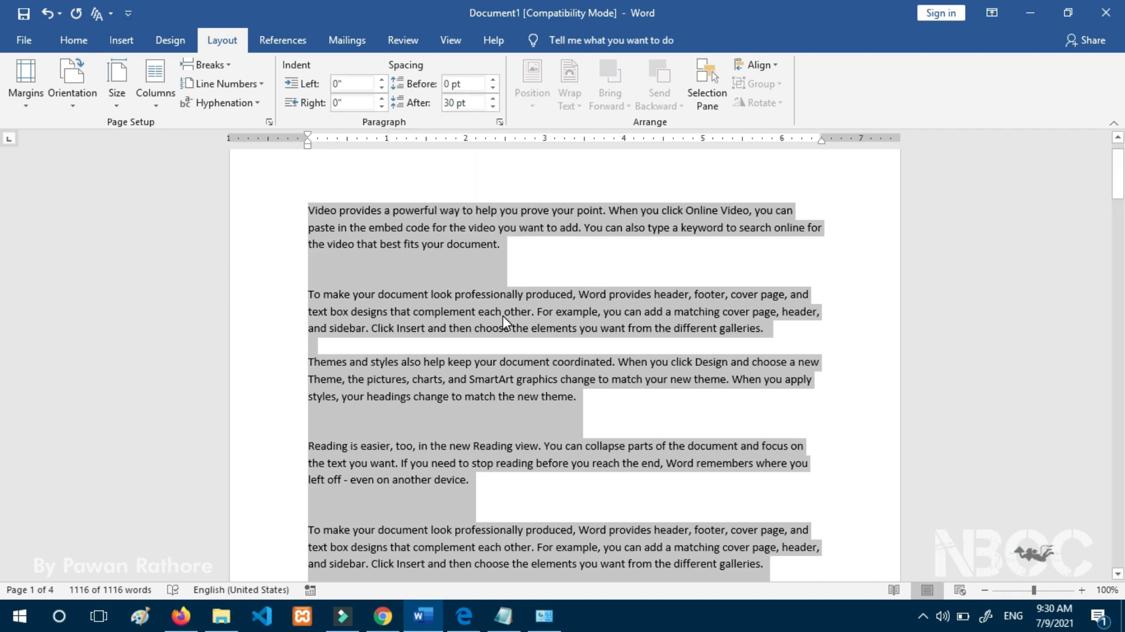
Delete all the document text and draw a rectangle about 1.74" high and 1.65" wide on the empty page.
{"action": "key", "text": "Delete"}
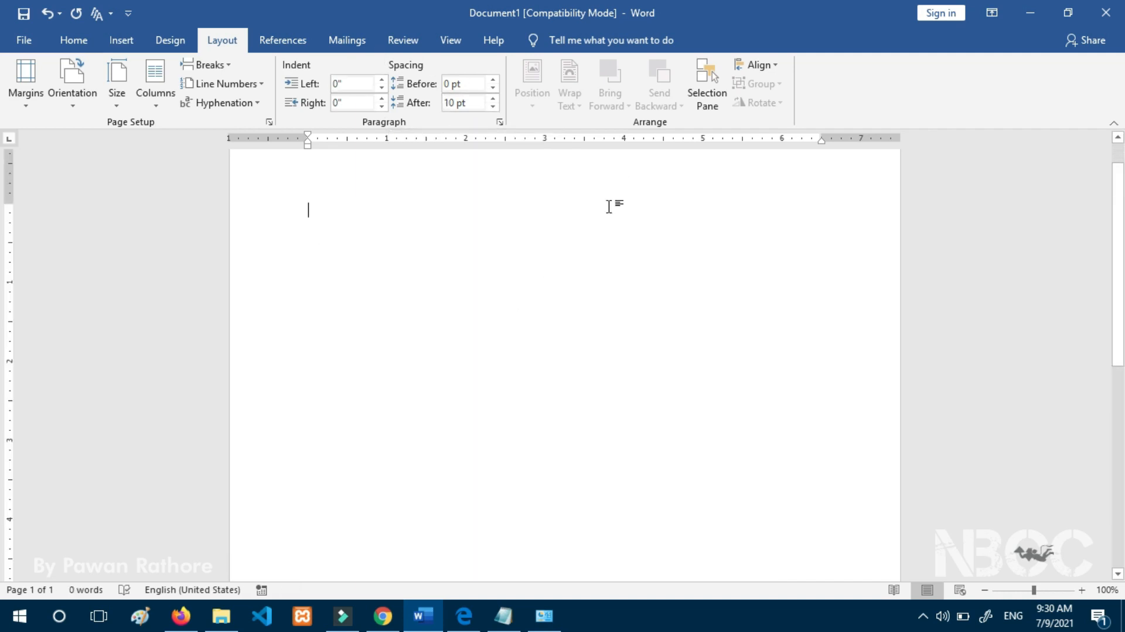
{"action": "left_click", "coordinate": [123, 38]}
{"action": "left_click", "coordinate": [235, 97]}
{"action": "left_click", "coordinate": [281, 143]}
{"action": "mouse_move", "coordinate": [341, 228]}
{"action": "left_mouse_down"}
{"action": "mouse_move", "coordinate": [438, 370]}
{"action": "mouse_move", "coordinate": [472, 366]}
{"action": "left_mouse_up"}
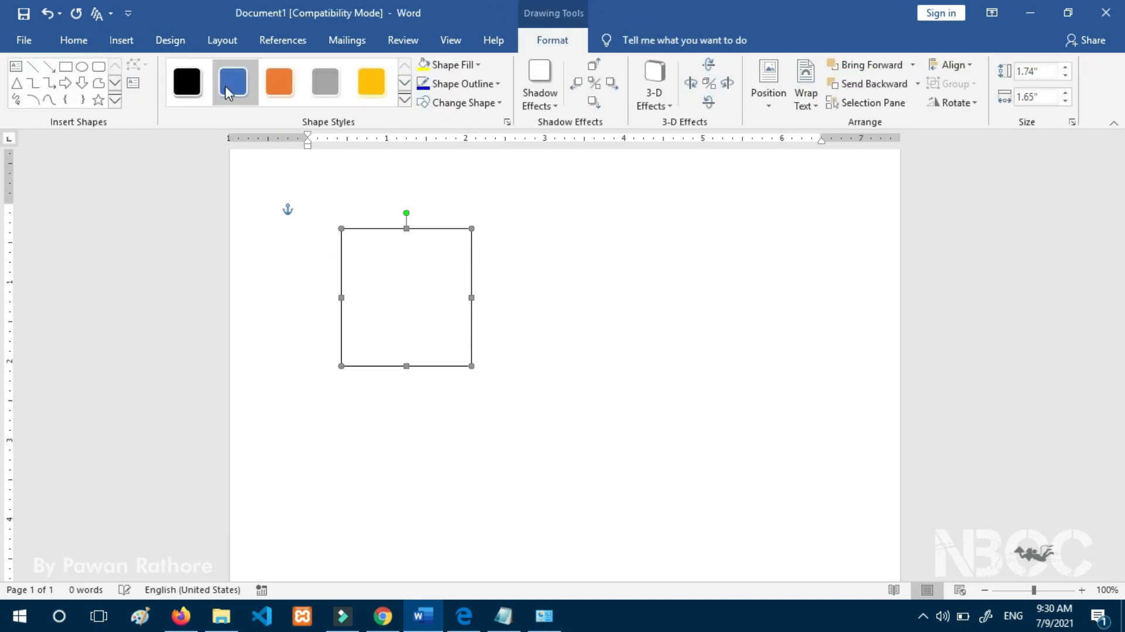
Draw an overlapping right arrow about 0.91" by 2.03", a rounded rectangle below it, and a separate triangle about 2.42" by 2.64".
{"action": "left_click", "coordinate": [65, 83]}
{"action": "left_click_drag", "start_coordinate": [442, 277], "coordinate": [603, 348]}
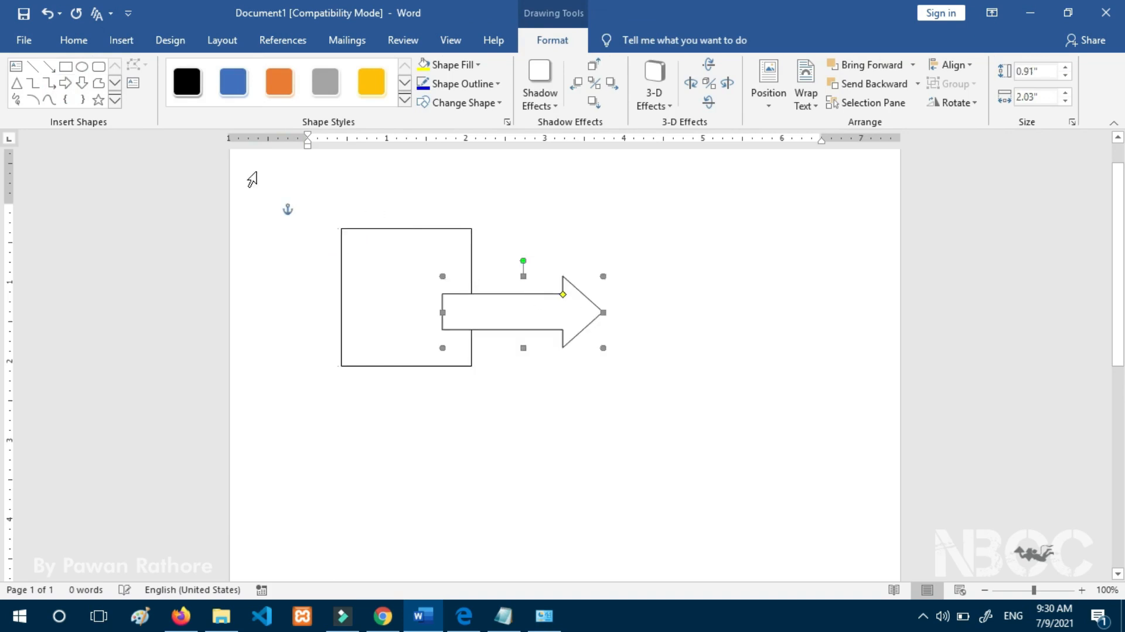
{"action": "left_click", "coordinate": [99, 67]}
{"action": "left_click_drag", "start_coordinate": [382, 326], "coordinate": [568, 498]}
{"action": "left_click", "coordinate": [17, 83]}
{"action": "left_click_drag", "start_coordinate": [592, 193], "coordinate": [802, 385]}
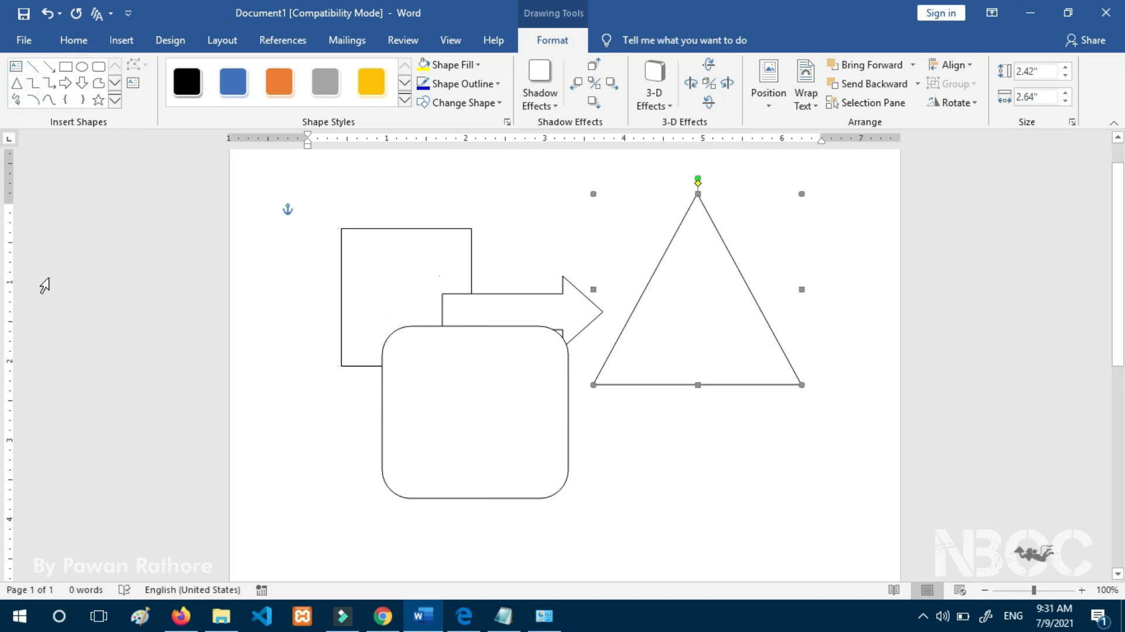
Apply the blue shape style to the rectangle, orange to the arrow, yellow to the rounded rectangle and black to the triangle.
{"action": "left_click", "coordinate": [362, 284]}
{"action": "left_click", "coordinate": [233, 81]}
{"action": "left_click", "coordinate": [498, 315]}
{"action": "left_click", "coordinate": [279, 81]}
{"action": "left_click", "coordinate": [438, 395]}
{"action": "left_click", "coordinate": [371, 81]}
{"action": "left_click", "coordinate": [671, 280]}
{"action": "left_click", "coordinate": [187, 81]}
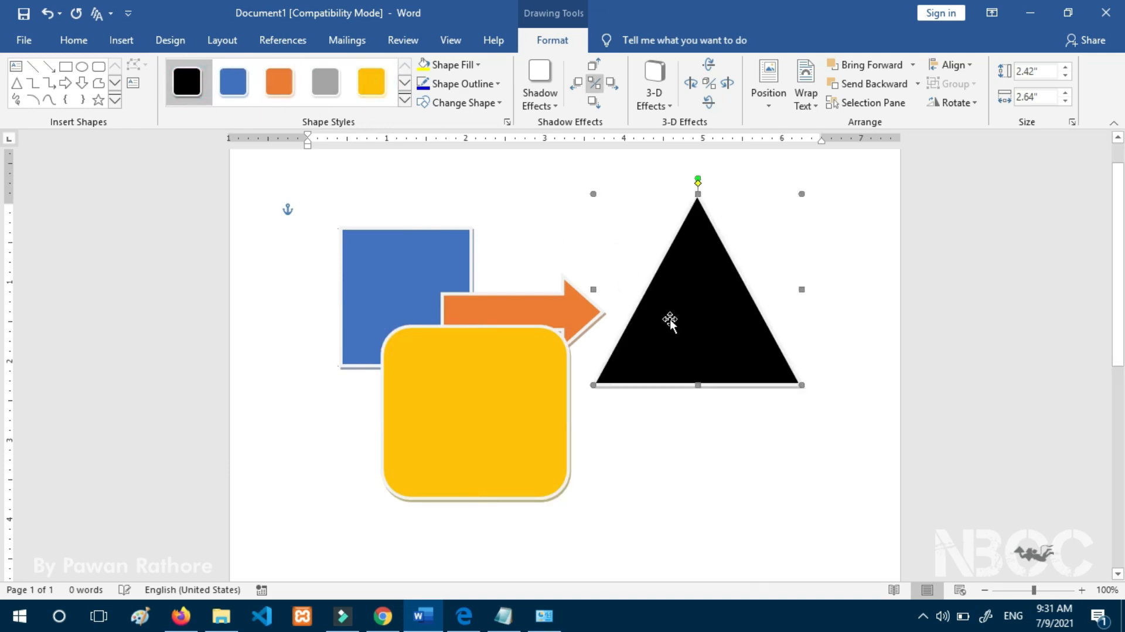
Move the black triangle over the rounded rectangle's edge and shift the orange arrow slightly up and to the left.
{"action": "left_click_drag", "start_coordinate": [673, 353], "coordinate": [563, 418]}
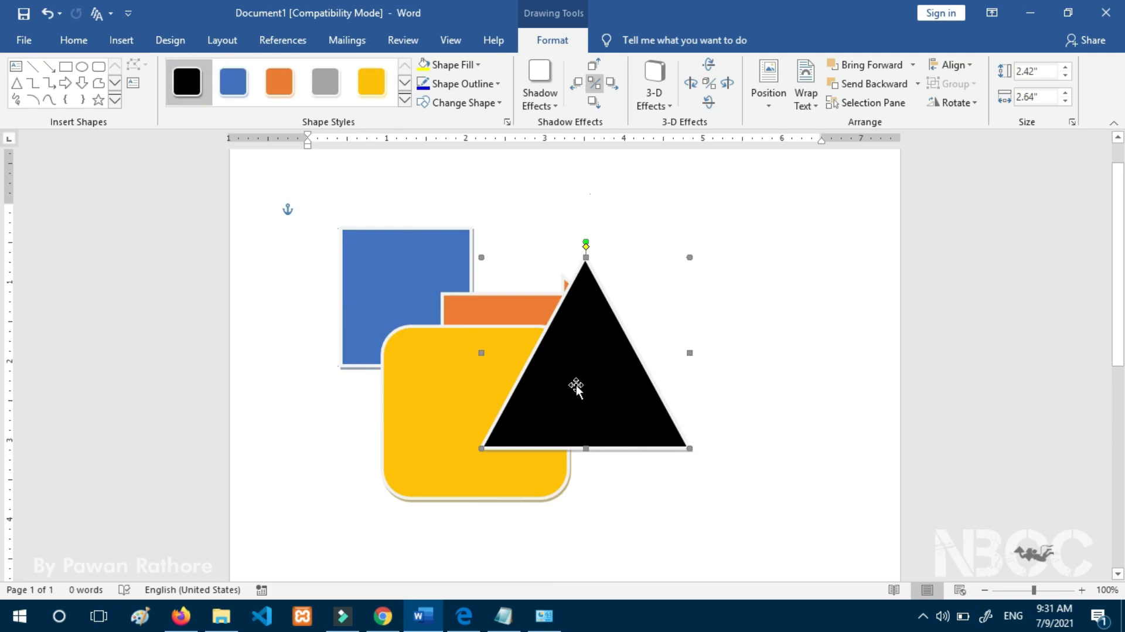
{"action": "left_click", "coordinate": [431, 396]}
{"action": "left_click_drag", "start_coordinate": [485, 306], "coordinate": [468, 276]}
Bring the blue rectangle forward in front of all other shapes and move it over the black triangle.
{"action": "left_click", "coordinate": [389, 284]}
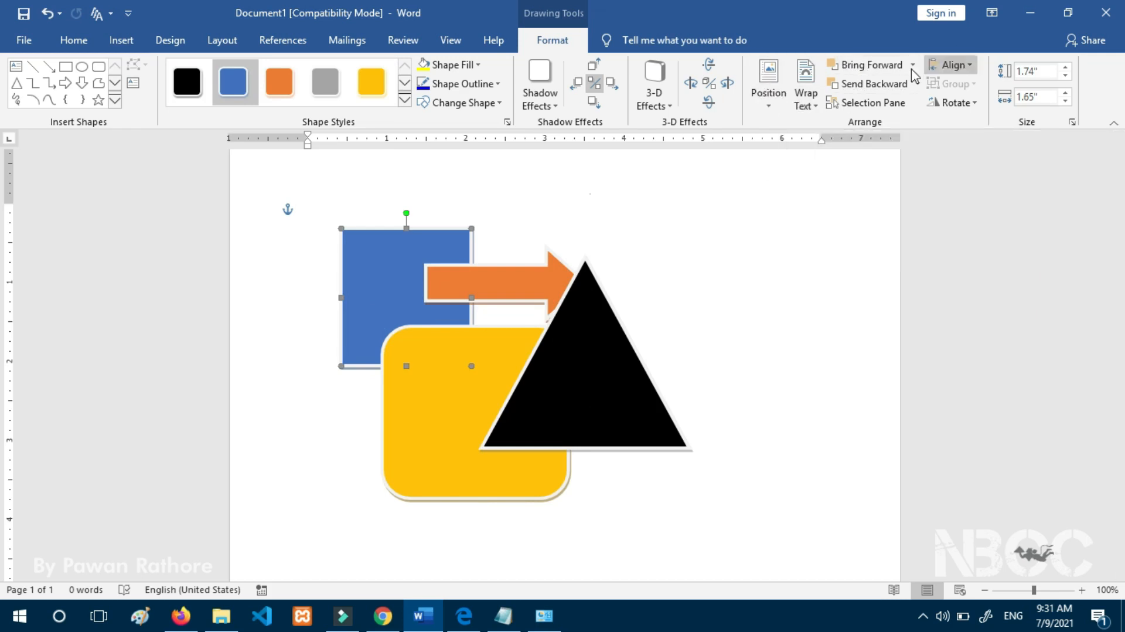
{"action": "left_click", "coordinate": [587, 366]}
{"action": "left_click", "coordinate": [432, 262]}
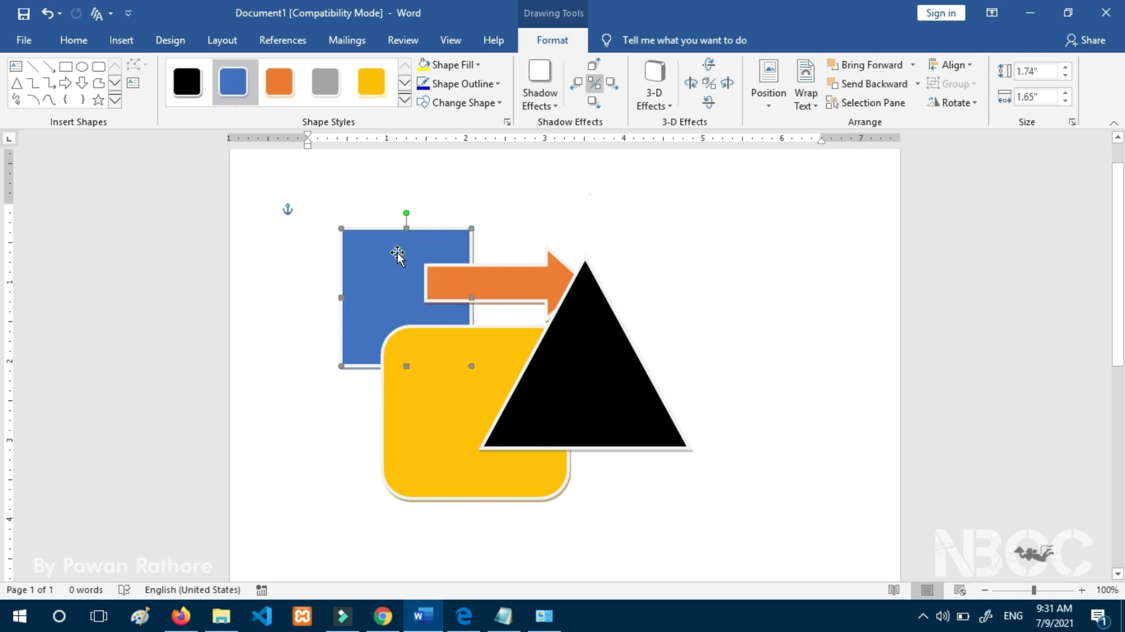
{"action": "left_click", "coordinate": [881, 66]}
{"action": "left_click", "coordinate": [861, 68]}
{"action": "left_click", "coordinate": [859, 68]}
{"action": "left_click_drag", "start_coordinate": [417, 313], "coordinate": [570, 371]}
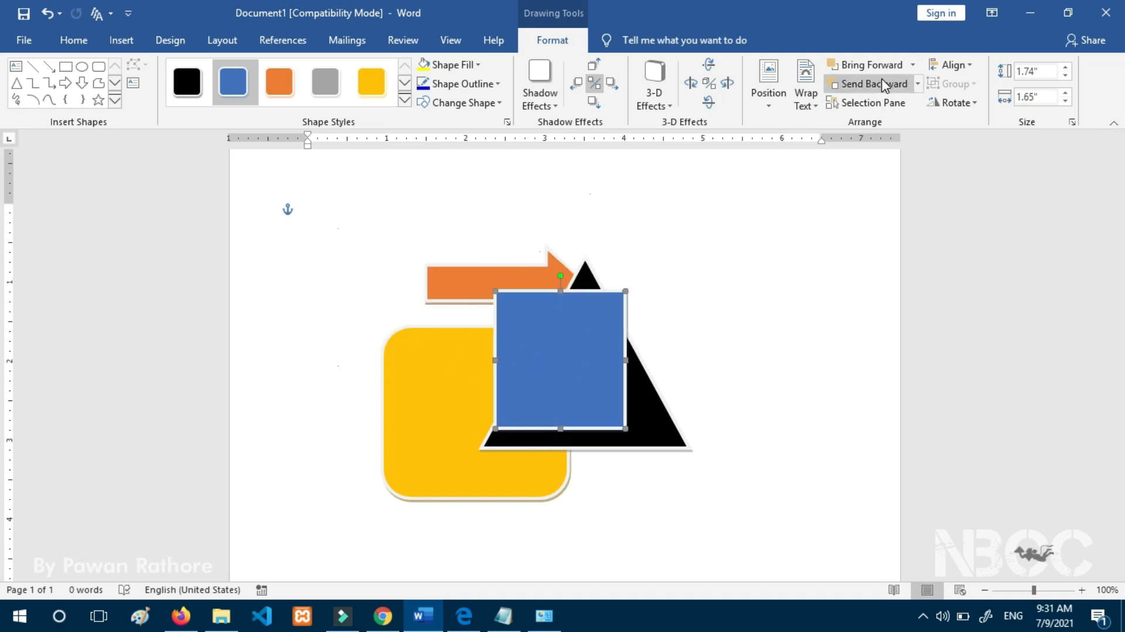
Send the blue rectangle backward three levels, behind the triangle, rounded rectangle and arrow.
{"action": "left_click", "coordinate": [876, 85]}
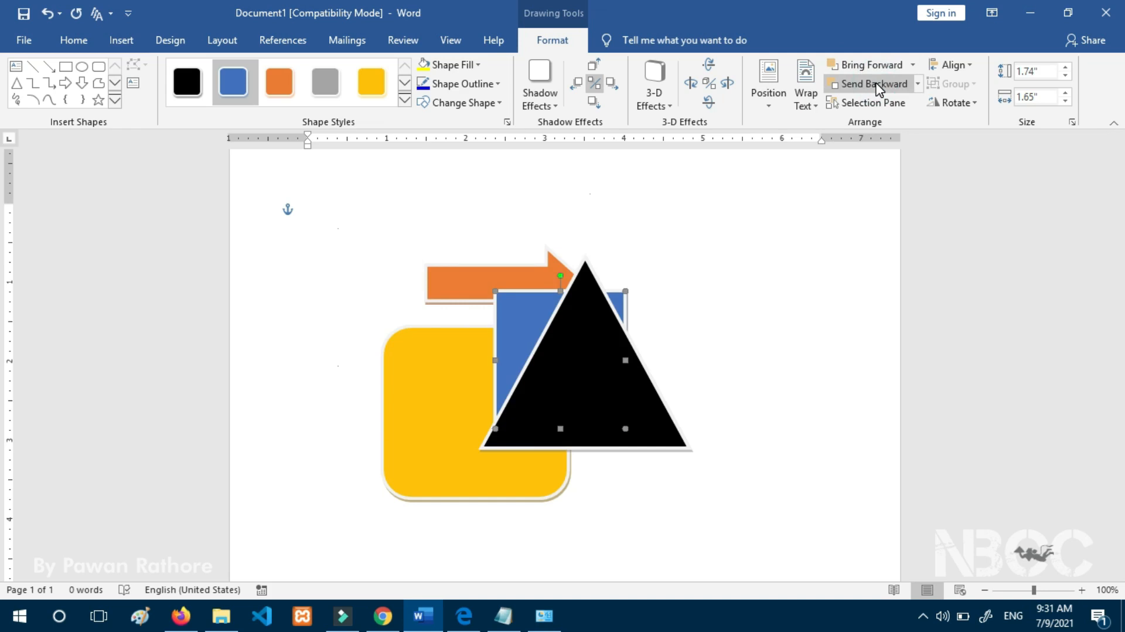
{"action": "left_click", "coordinate": [876, 85]}
{"action": "left_click", "coordinate": [876, 84]}
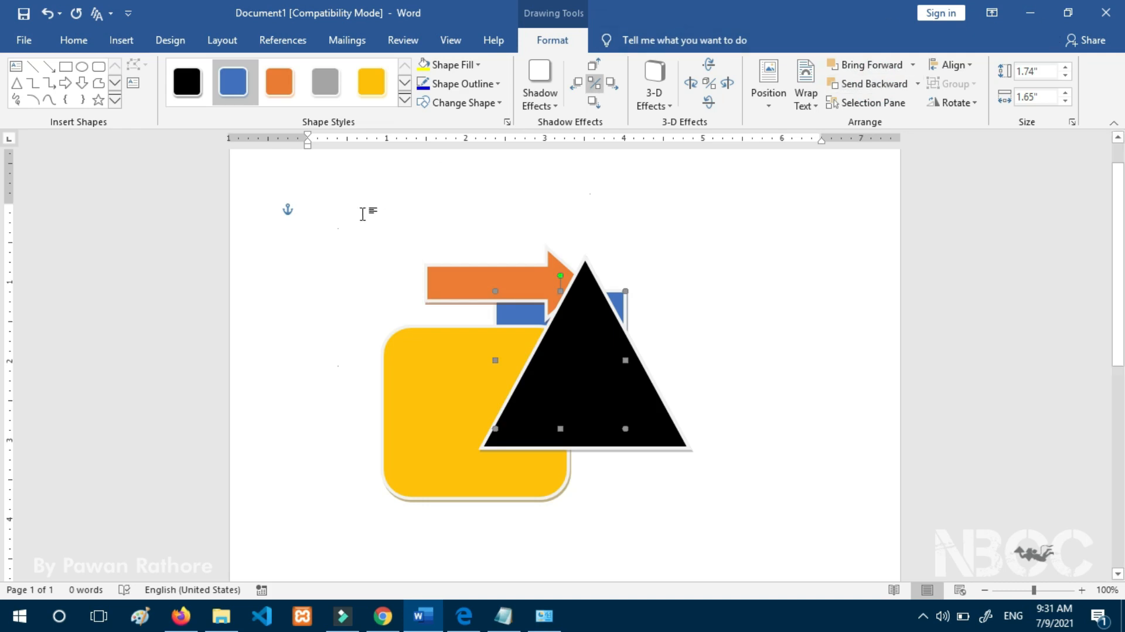
Select the blue rectangle, orange arrow and yellow rounded rectangle together and align their centers.
{"action": "left_click", "coordinate": [955, 66]}
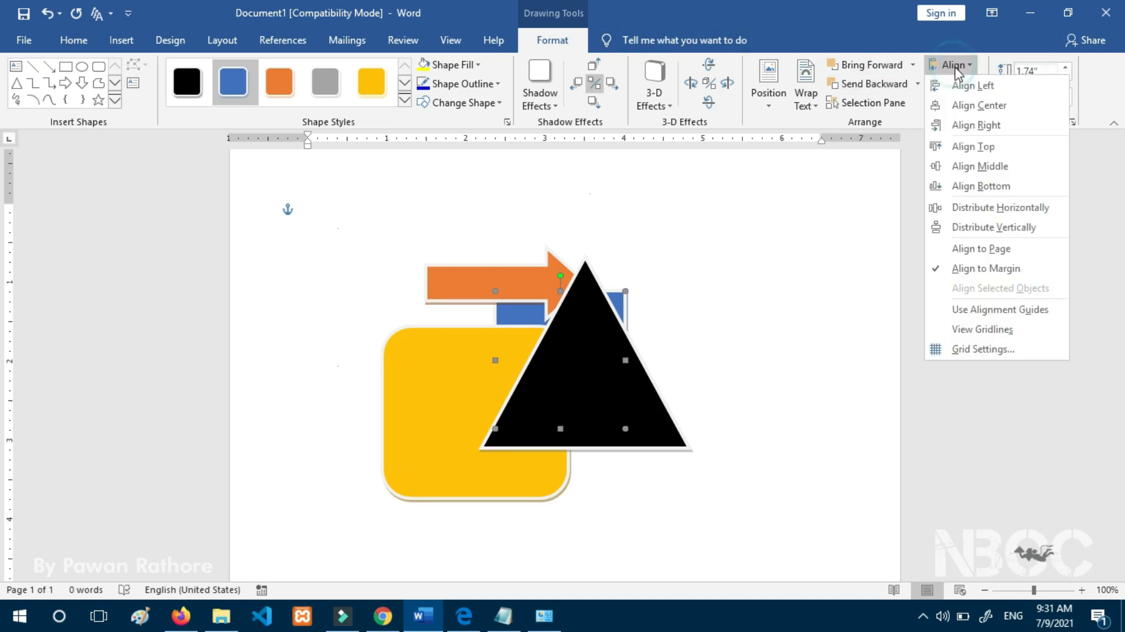
{"action": "left_click", "coordinate": [454, 245]}
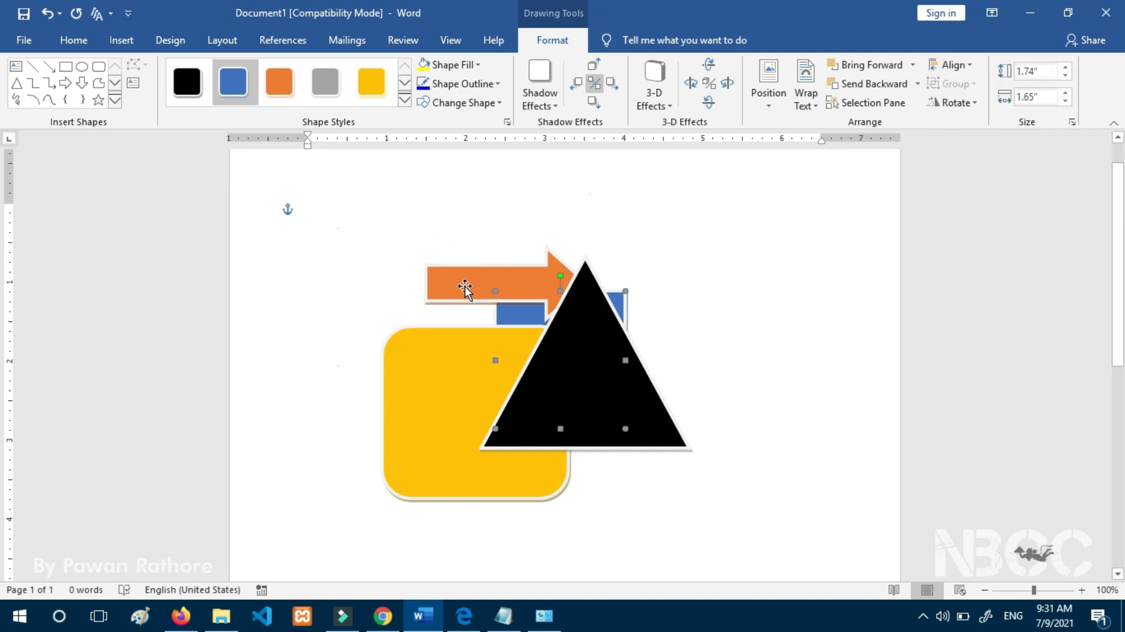
{"action": "left_click", "coordinate": [452, 288], "text": "shift"}
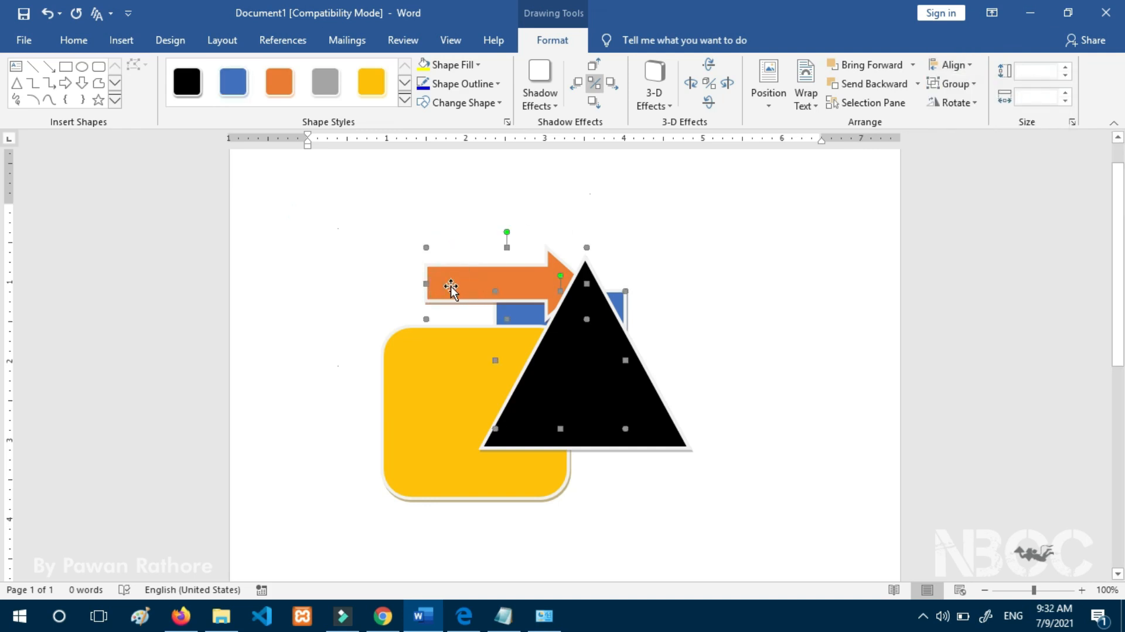
{"action": "left_click", "coordinate": [446, 360], "text": "shift"}
{"action": "left_click", "coordinate": [622, 303], "text": "shift"}
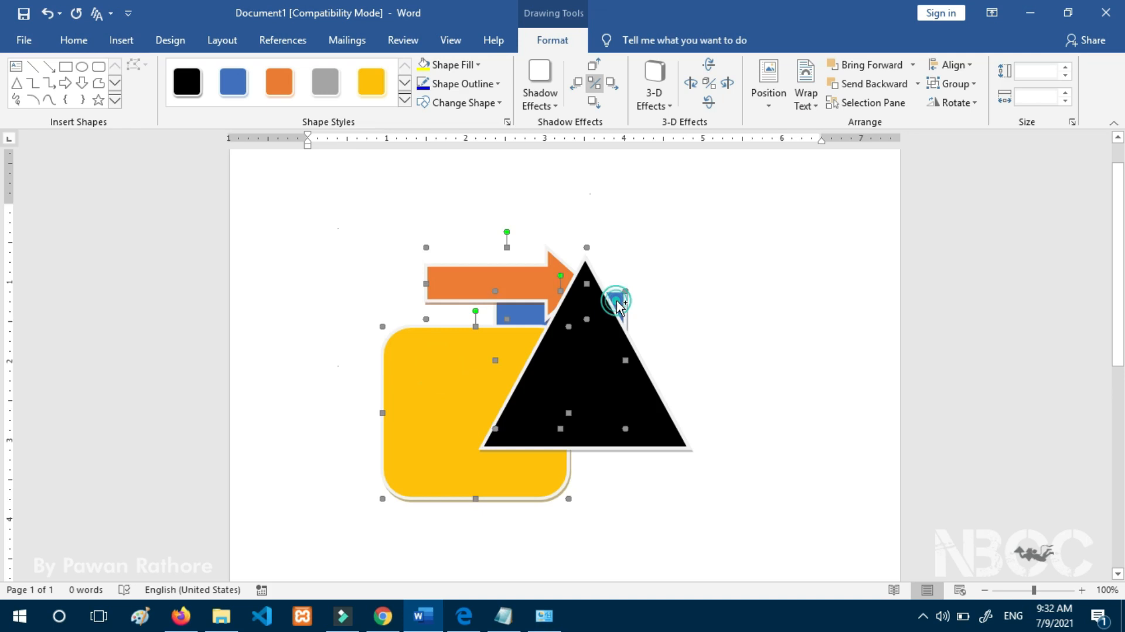
{"action": "left_click", "coordinate": [623, 300], "text": "shift"}
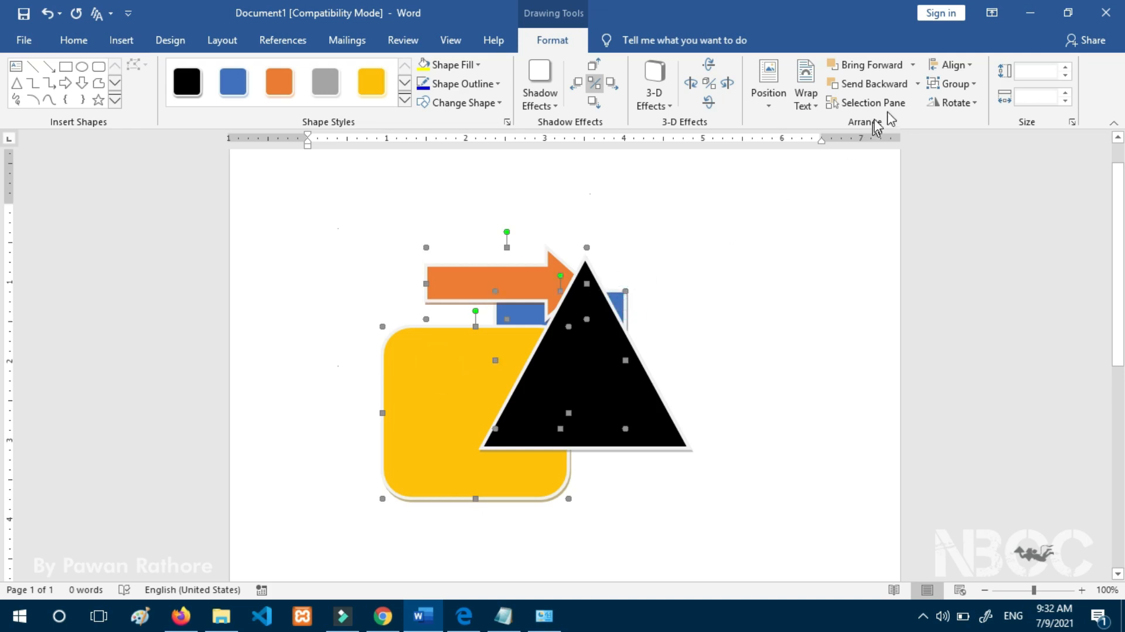
{"action": "left_click", "coordinate": [950, 65]}
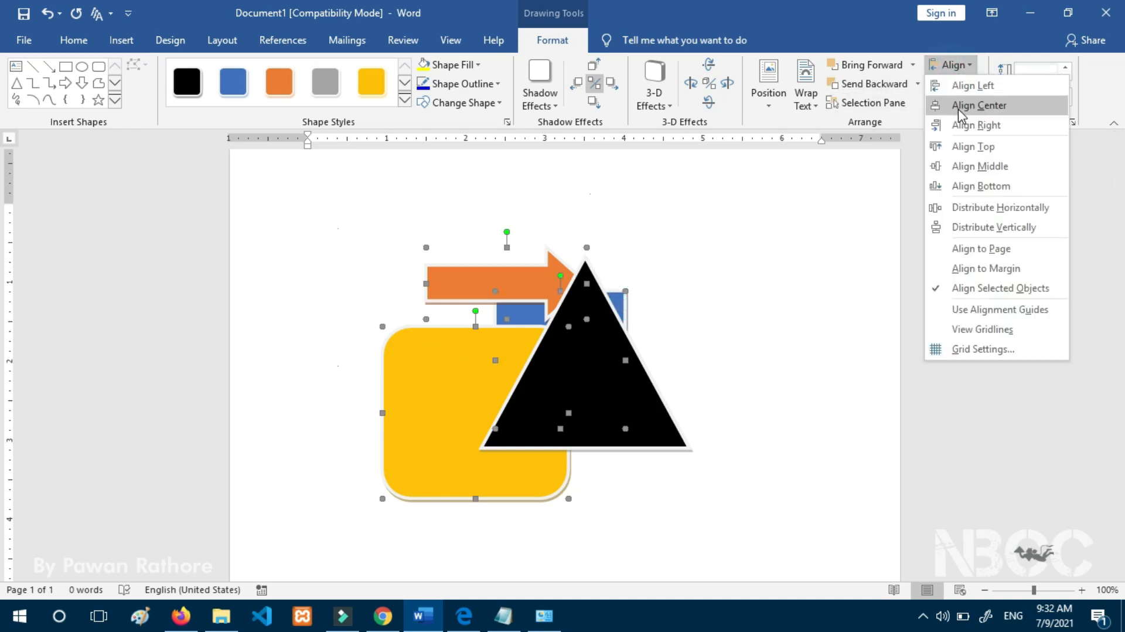
{"action": "left_click", "coordinate": [959, 112]}
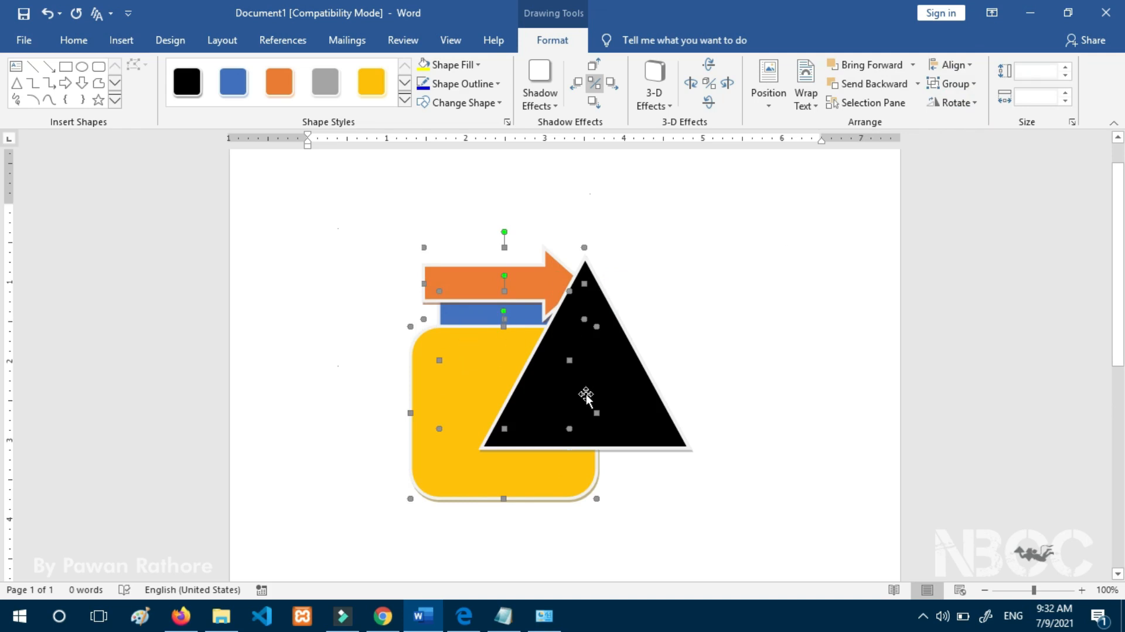
Center the black triangle horizontally between the page margins using Align Center.
{"action": "left_click", "coordinate": [630, 410]}
{"action": "left_click", "coordinate": [952, 64]}
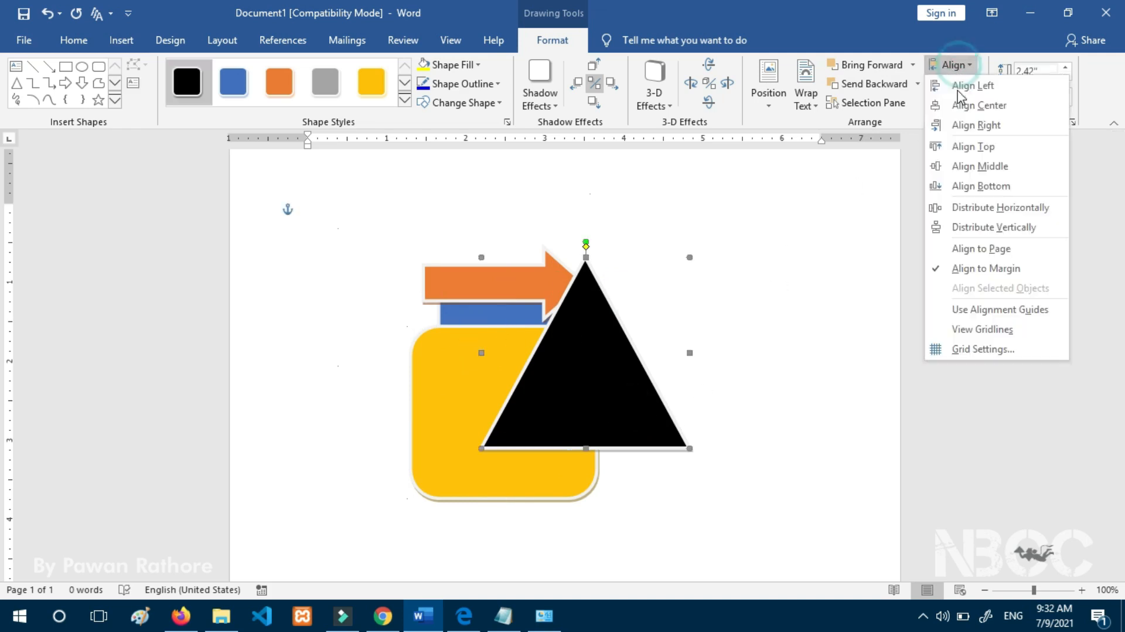
{"action": "left_click", "coordinate": [964, 105]}
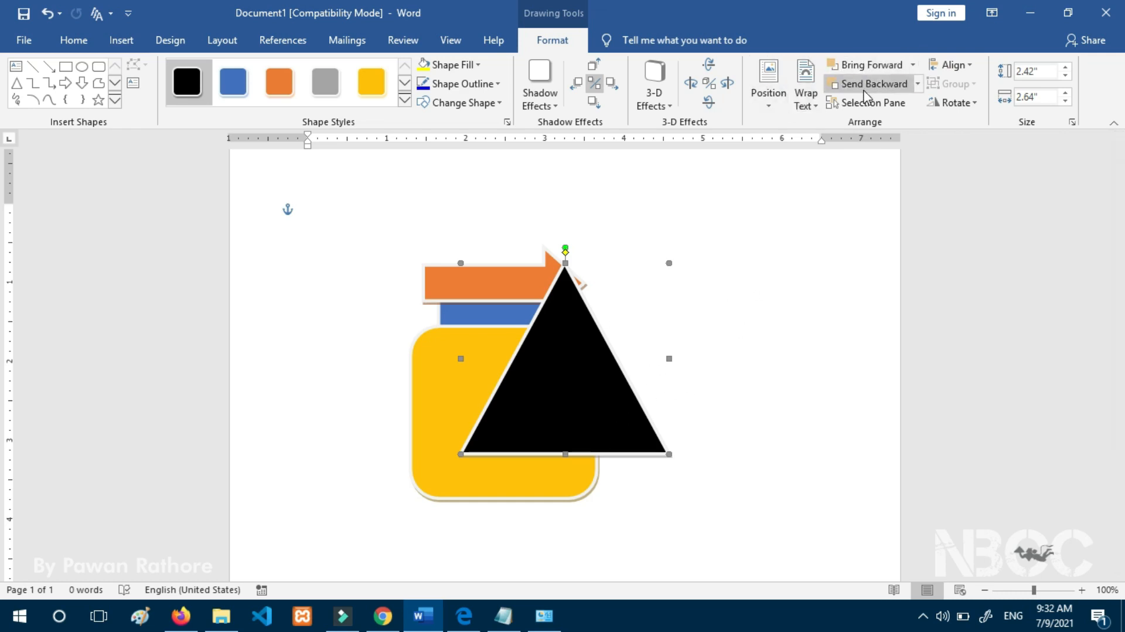
Send the black triangle behind all other shapes, and bring it to the front of them again.
{"action": "left_click", "coordinate": [915, 67]}
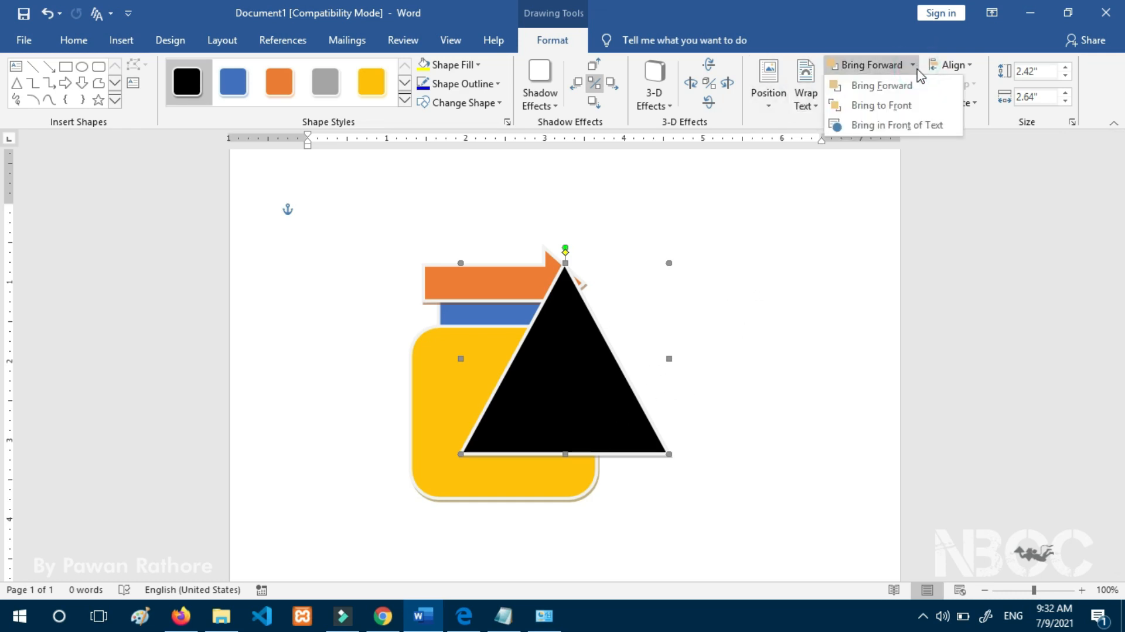
{"action": "left_click", "coordinate": [458, 316]}
{"action": "left_click", "coordinate": [553, 376]}
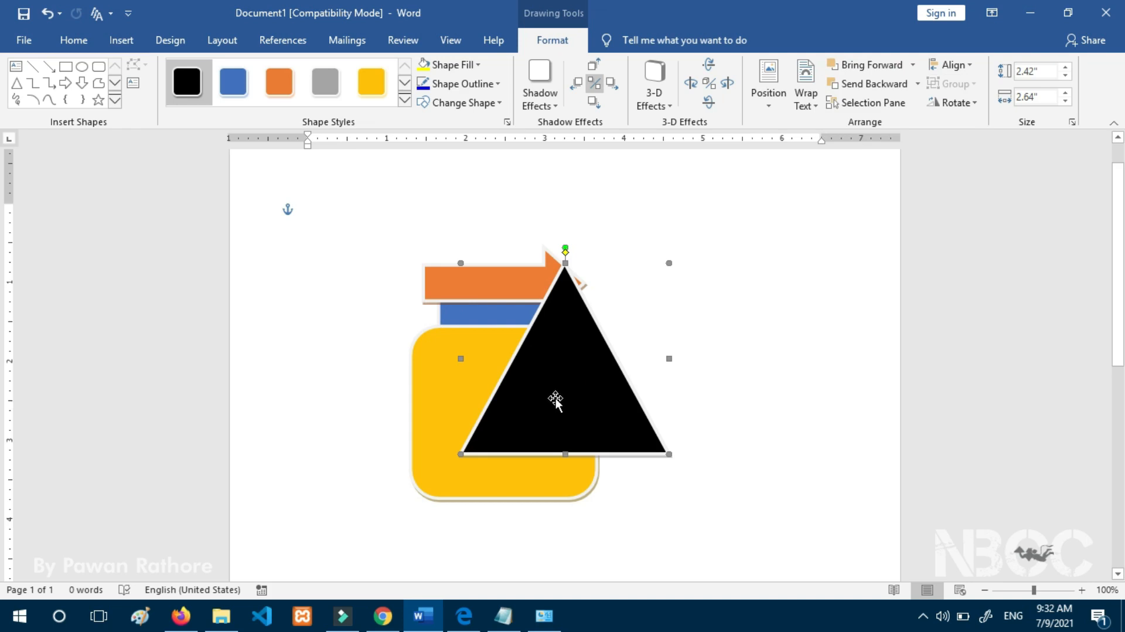
{"action": "left_click", "coordinate": [917, 84]}
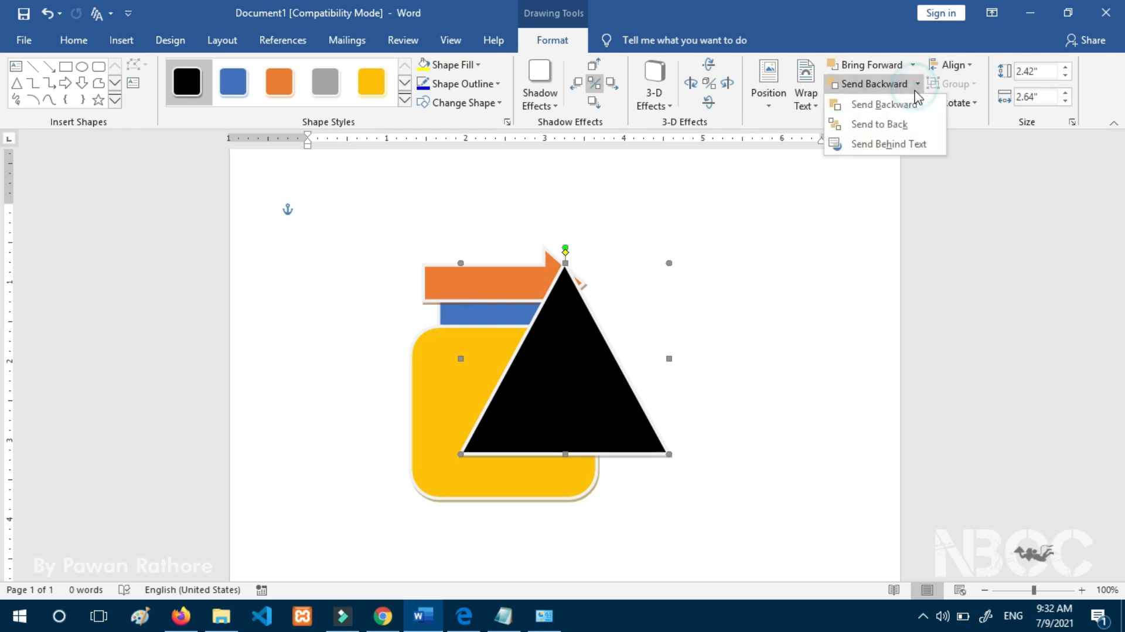
{"action": "left_click", "coordinate": [904, 125]}
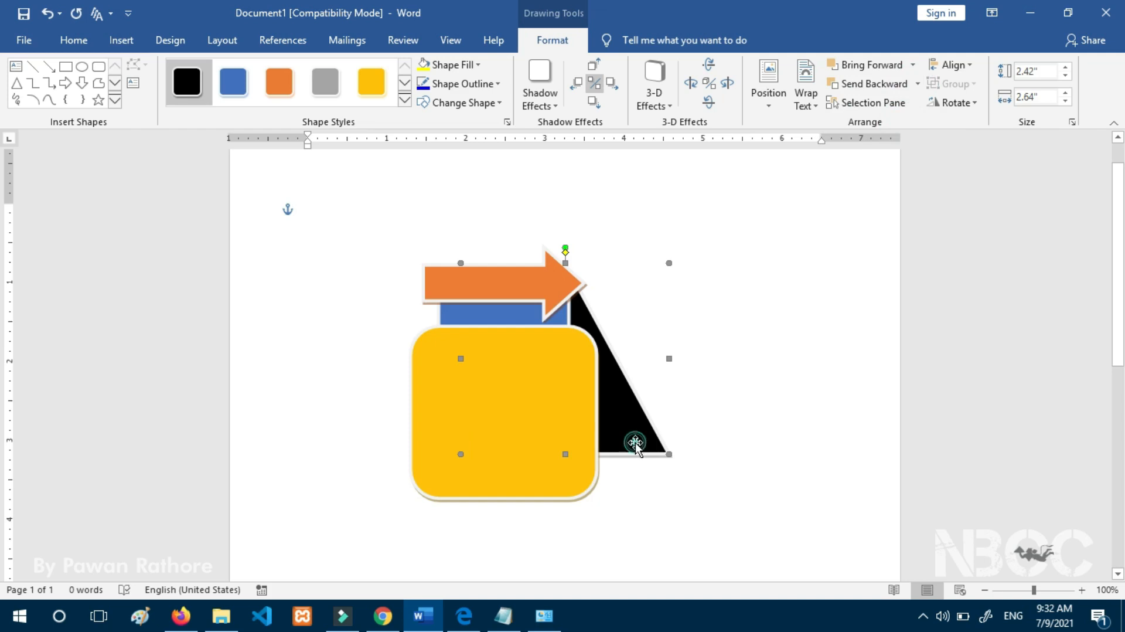
{"action": "left_click", "coordinate": [913, 65]}
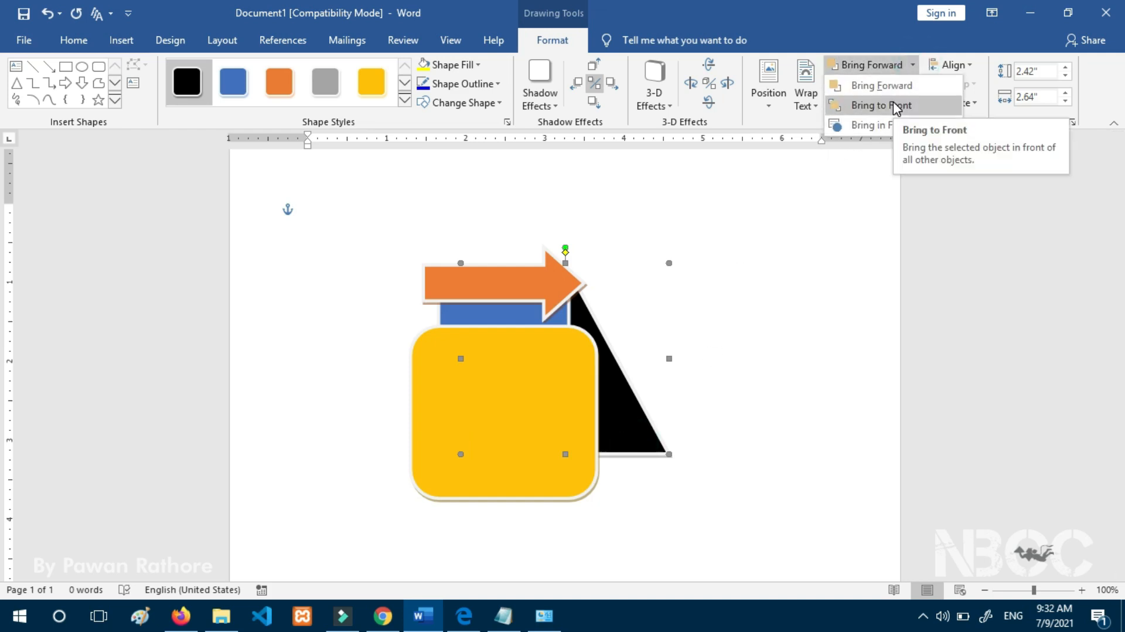
{"action": "left_click", "coordinate": [894, 104]}
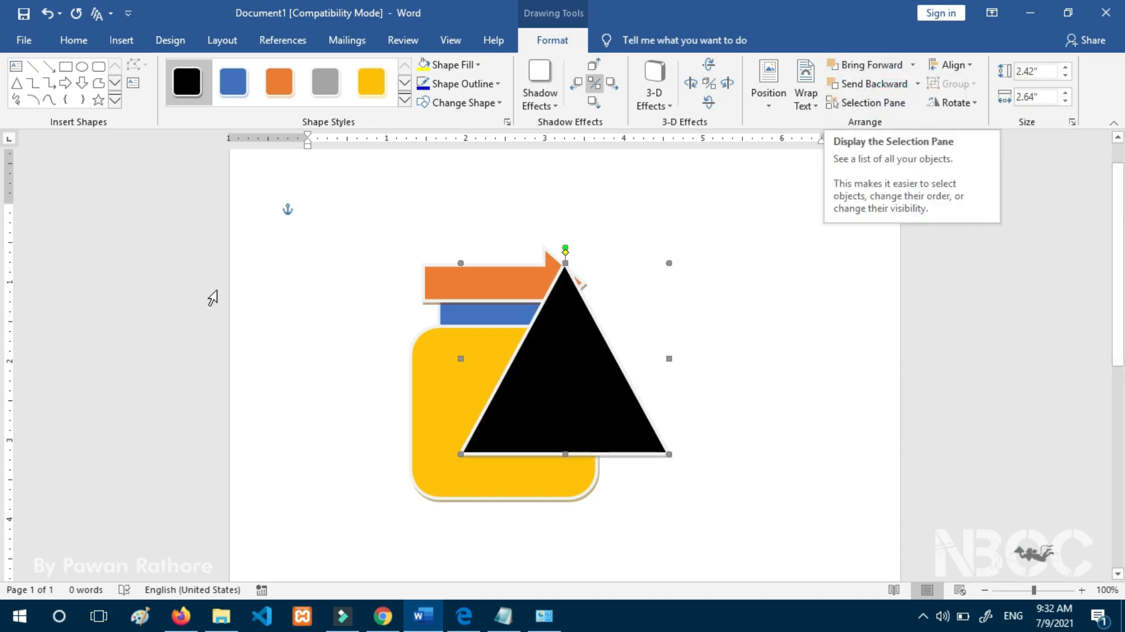
Delete the black triangle, orange arrow, blue rectangle and yellow rounded rectangle from the page.
{"action": "left_click", "coordinate": [545, 370]}
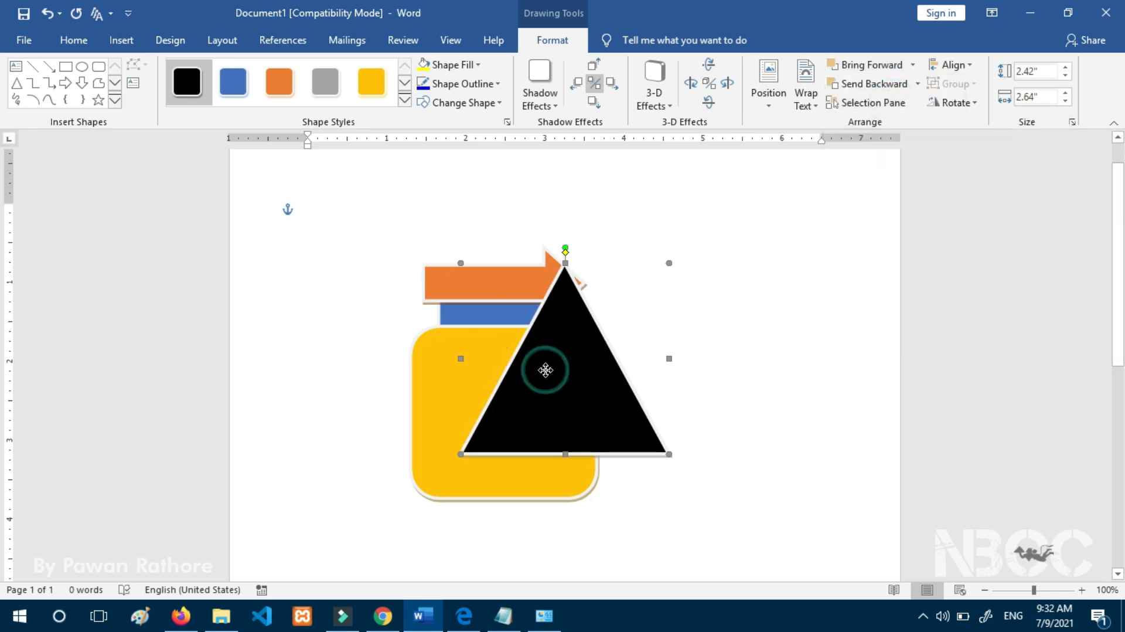
{"action": "key", "text": "Delete"}
{"action": "left_click", "coordinate": [527, 284]}
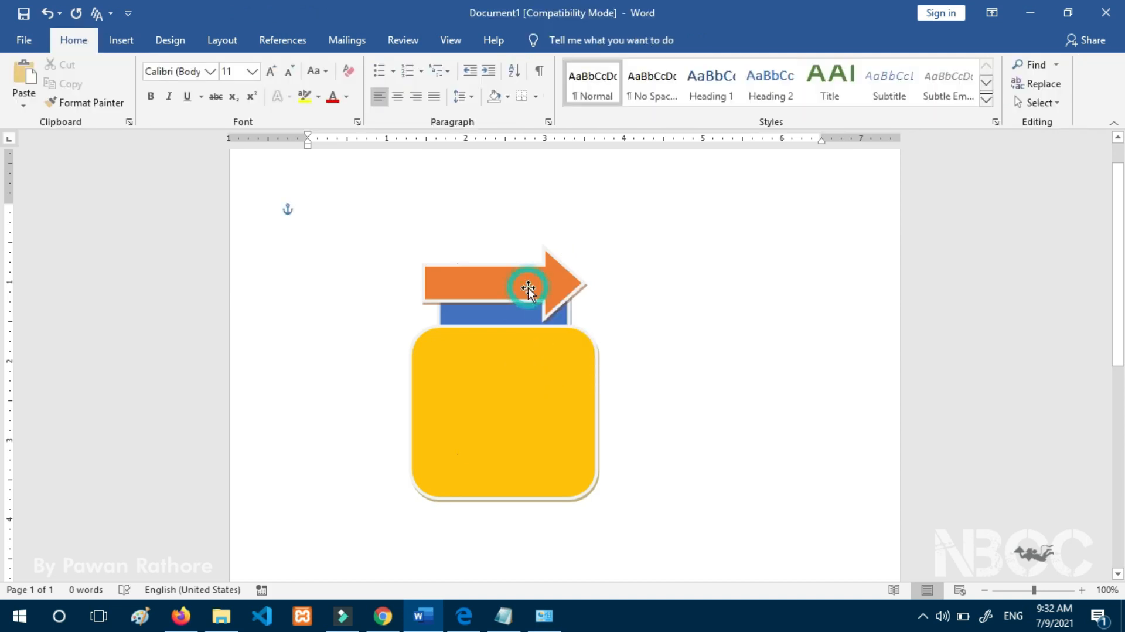
{"action": "key", "text": "Delete"}
{"action": "left_click", "coordinate": [523, 308]}
{"action": "key", "text": "Delete"}
{"action": "left_click_drag", "start_coordinate": [512, 405], "coordinate": [457, 407]}
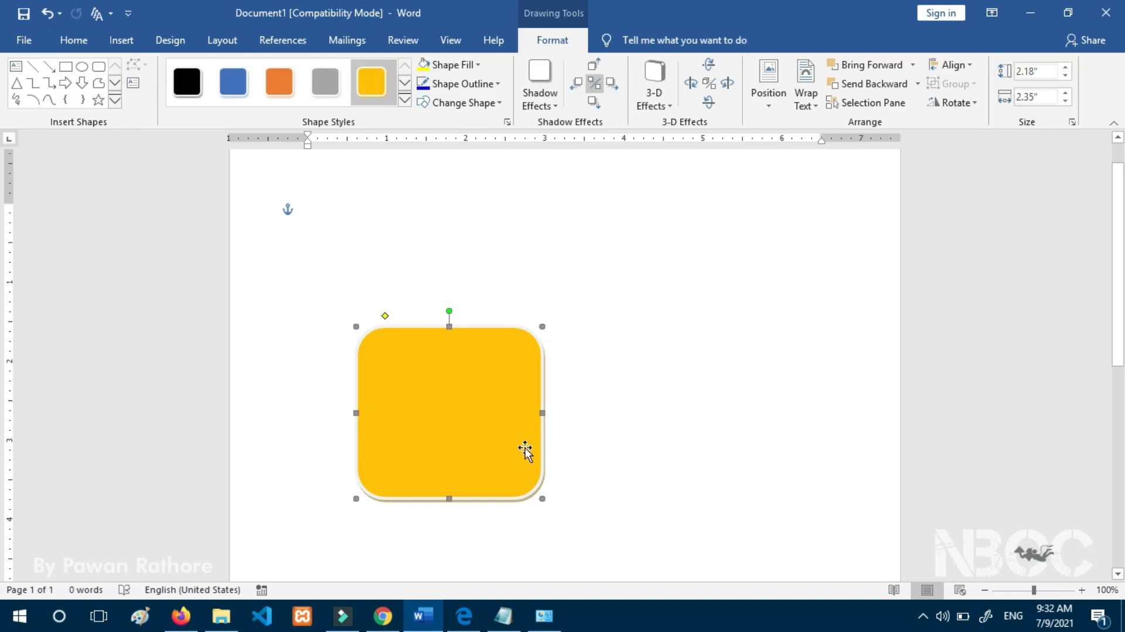
{"action": "key", "text": "Delete"}
Undo the edits back to the point where the sample paragraphs are restored, and deselect the text.
{"action": "key", "text": "ctrl+z"}
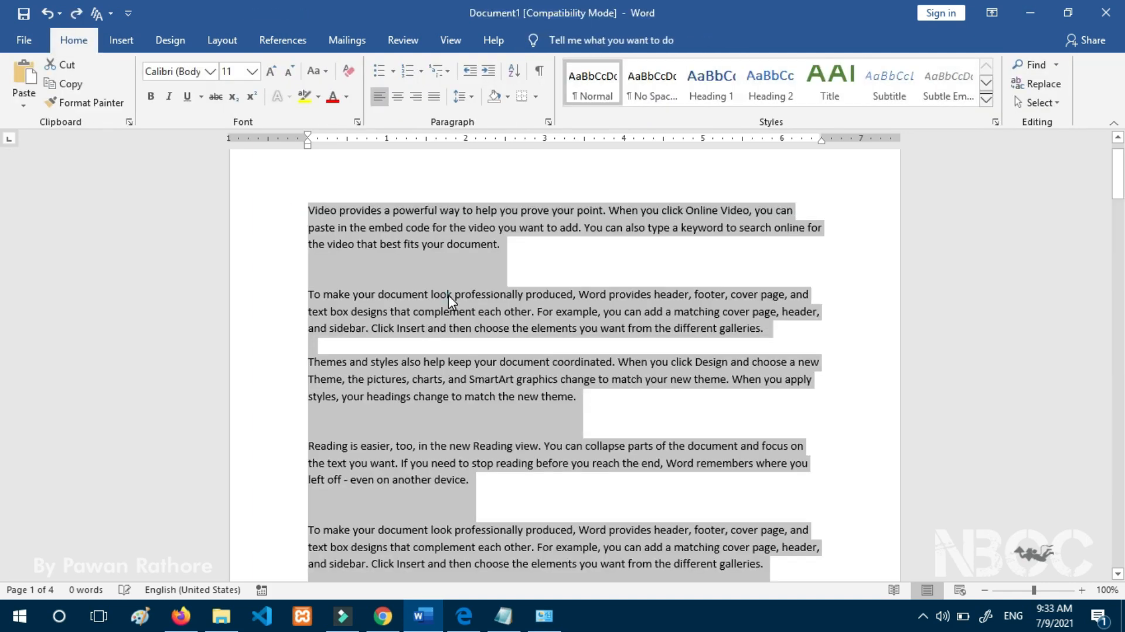
{"action": "left_click", "coordinate": [448, 294]}
{"action": "left_click", "coordinate": [506, 240]}
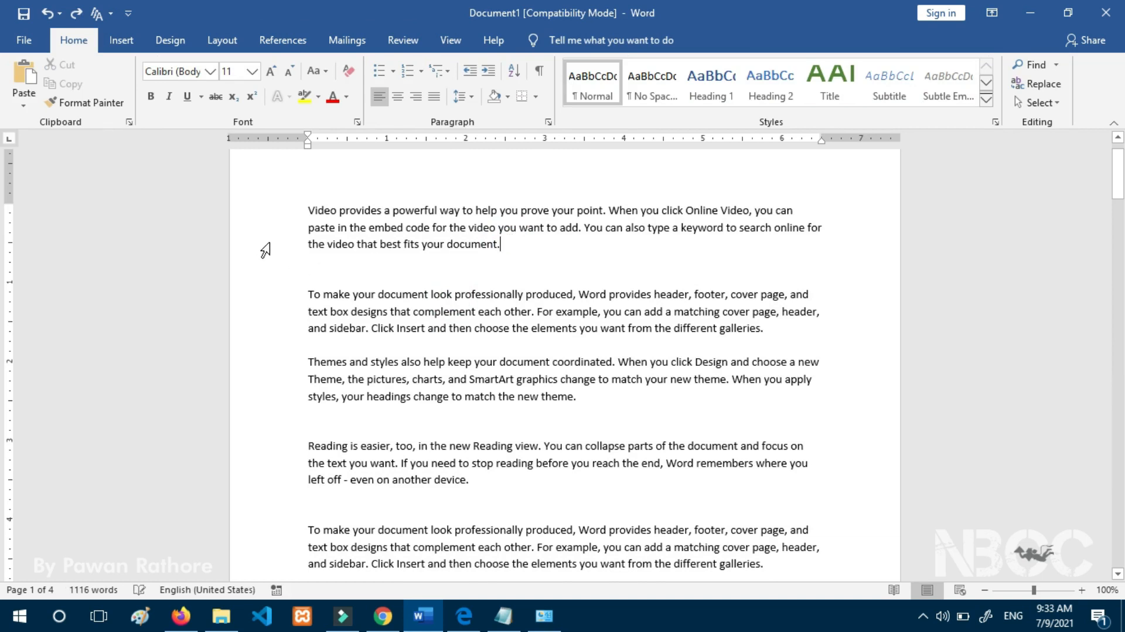
Select the whole document text and set the paragraph spacing after to 12 pt.
{"action": "triple_click", "coordinate": [260, 245]}
{"action": "left_click", "coordinate": [243, 45]}
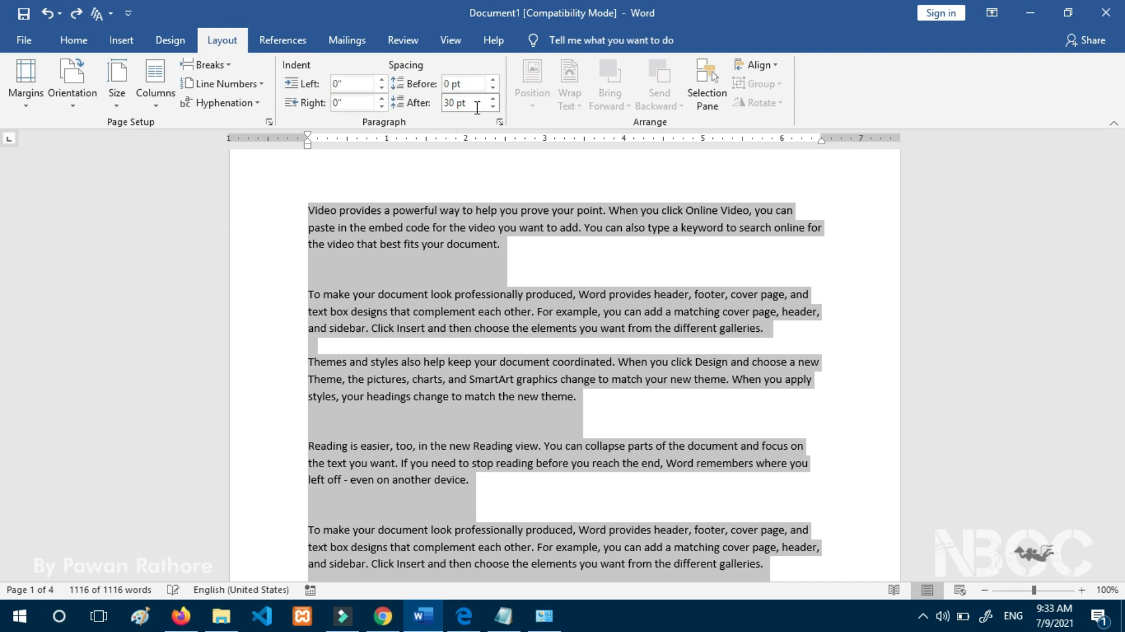
{"action": "left_click", "coordinate": [493, 106]}
{"action": "left_click", "coordinate": [492, 106]}
{"action": "left_click", "coordinate": [493, 106]}
{"action": "left_click", "coordinate": [492, 106]}
{"action": "left_click", "coordinate": [493, 106]}
{"action": "left_click", "coordinate": [493, 106]}
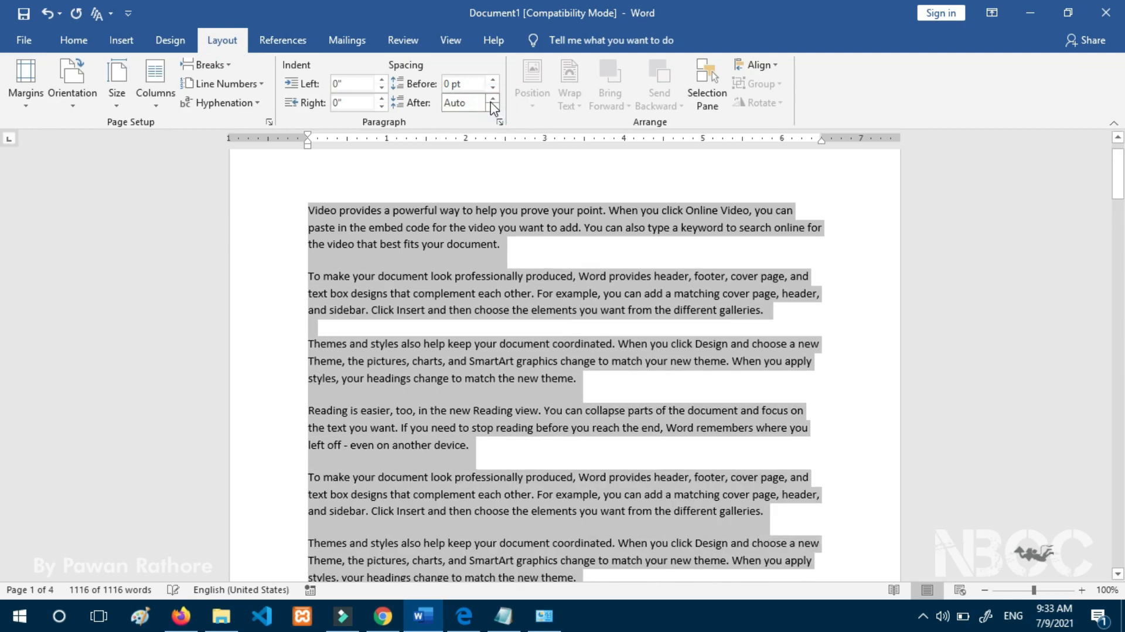
{"action": "left_click", "coordinate": [493, 106]}
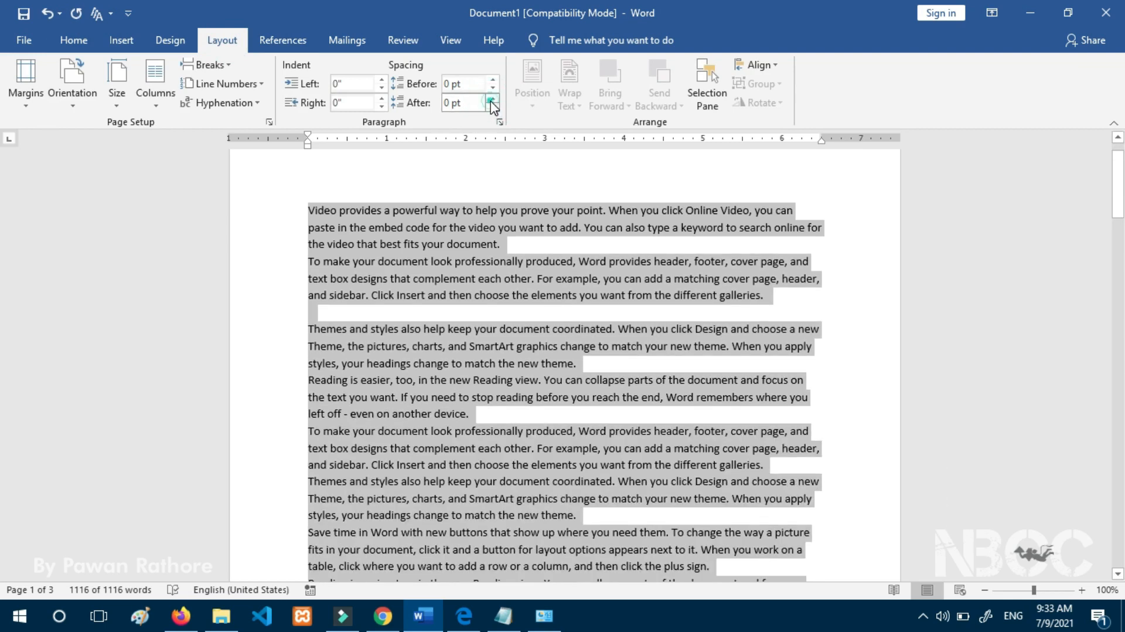
{"action": "left_click", "coordinate": [493, 97]}
{"action": "left_click", "coordinate": [492, 97]}
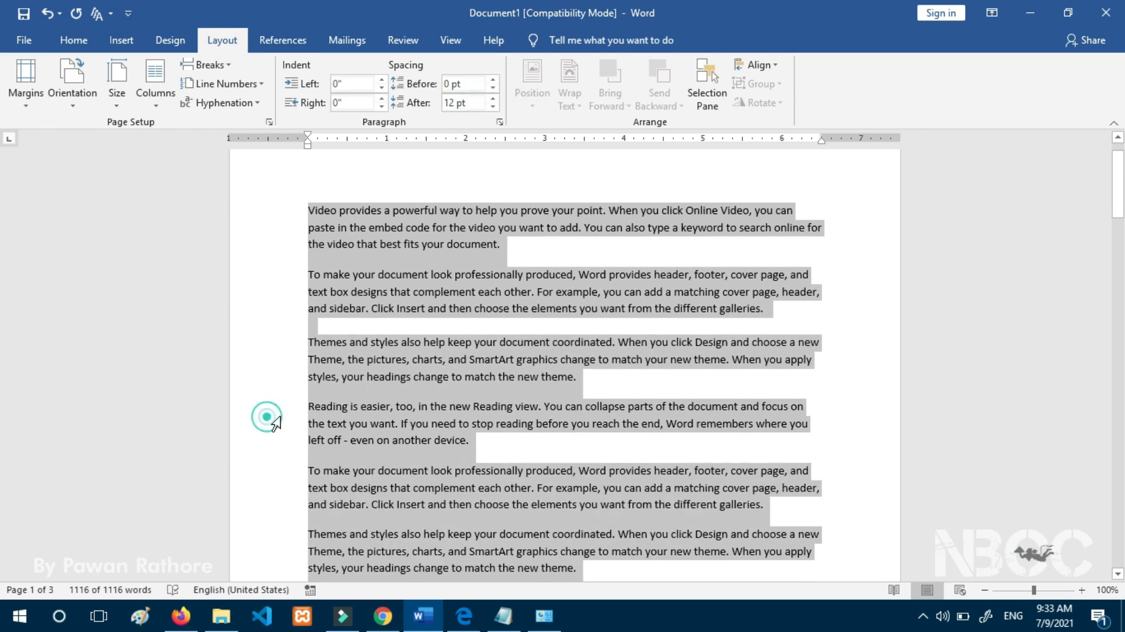
{"action": "left_click", "coordinate": [266, 417]}
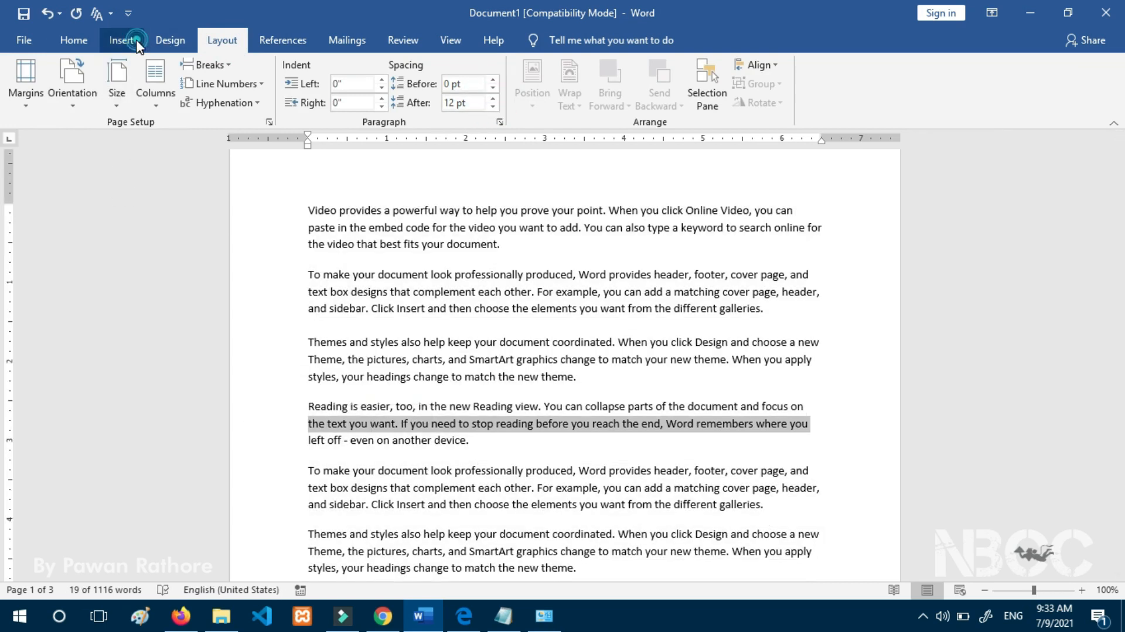
{"action": "left_click", "coordinate": [121, 39]}
{"action": "left_click", "coordinate": [240, 88]}
{"action": "left_click", "coordinate": [290, 139]}
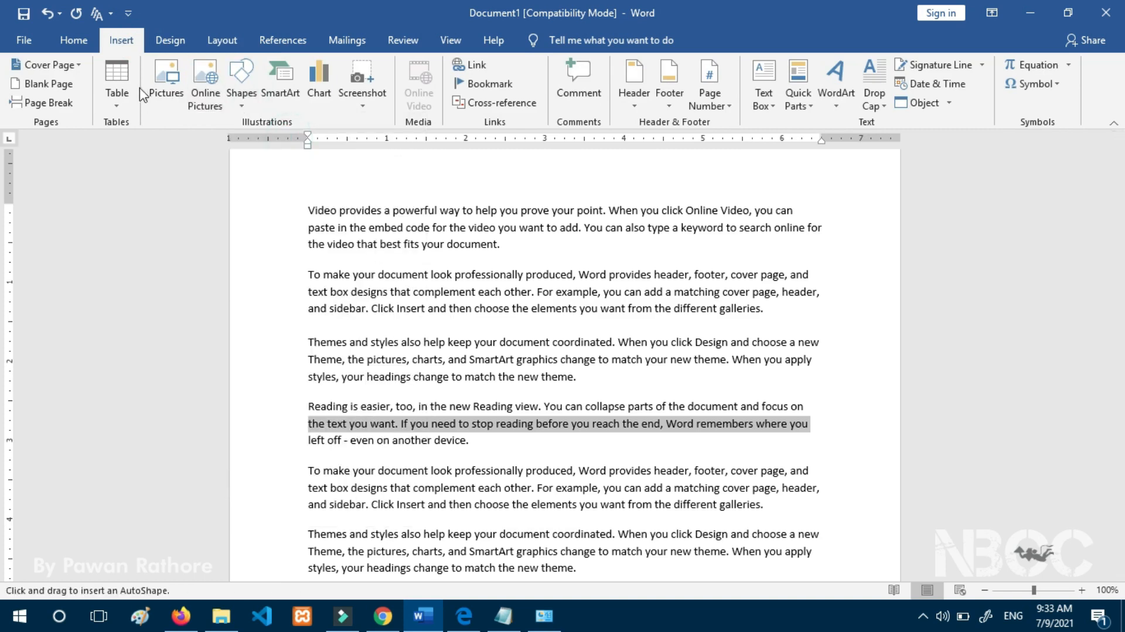
Switch to File Explorer and insert the picture of the man in the blue shirt from Downloads in place of the selected line.
{"action": "left_click", "coordinate": [220, 615]}
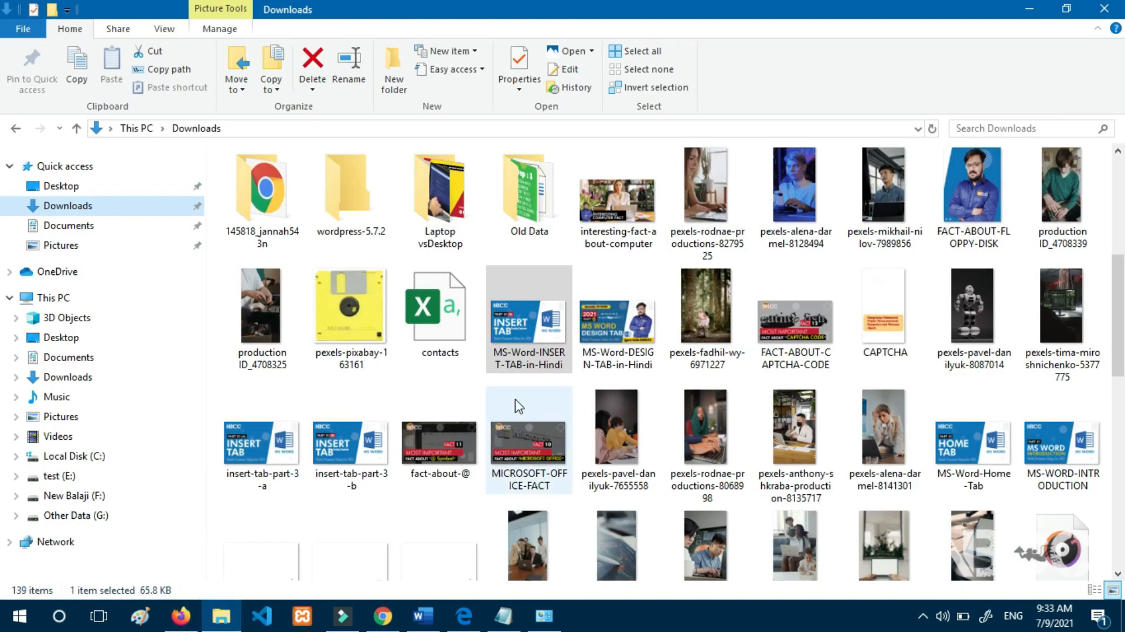
{"action": "left_click_drag", "start_coordinate": [339, 275], "coordinate": [320, 326]}
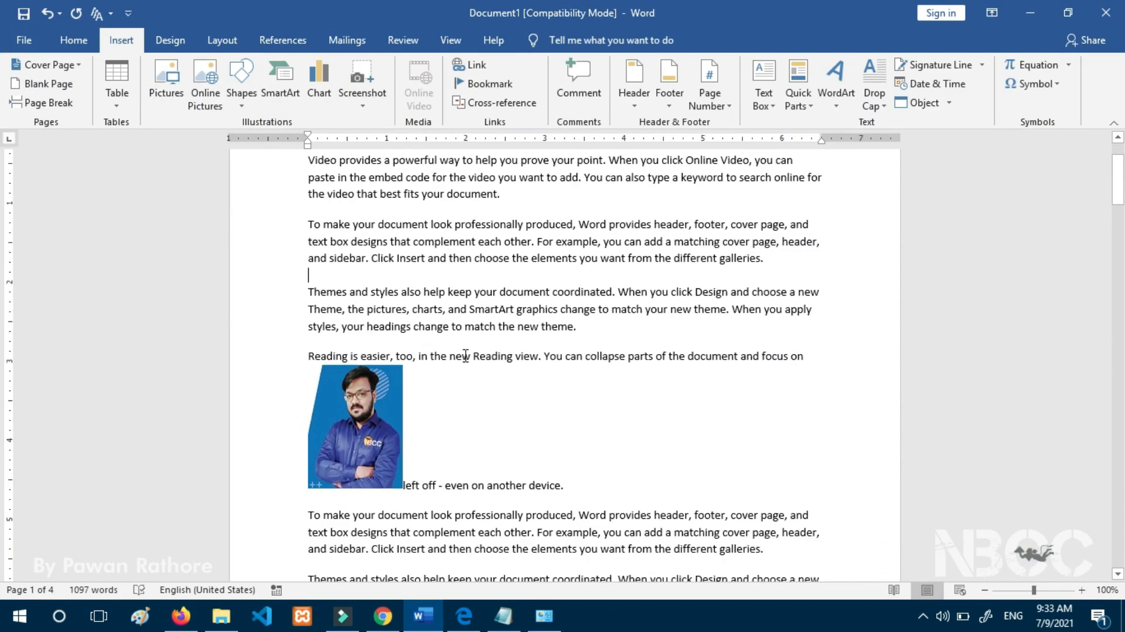
{"action": "scroll", "coordinate": [460, 429], "scroll_direction": "down", "scroll_amount": 2}
Position the inserted picture at the top left of the page with square text wrapping.
{"action": "left_click", "coordinate": [386, 403]}
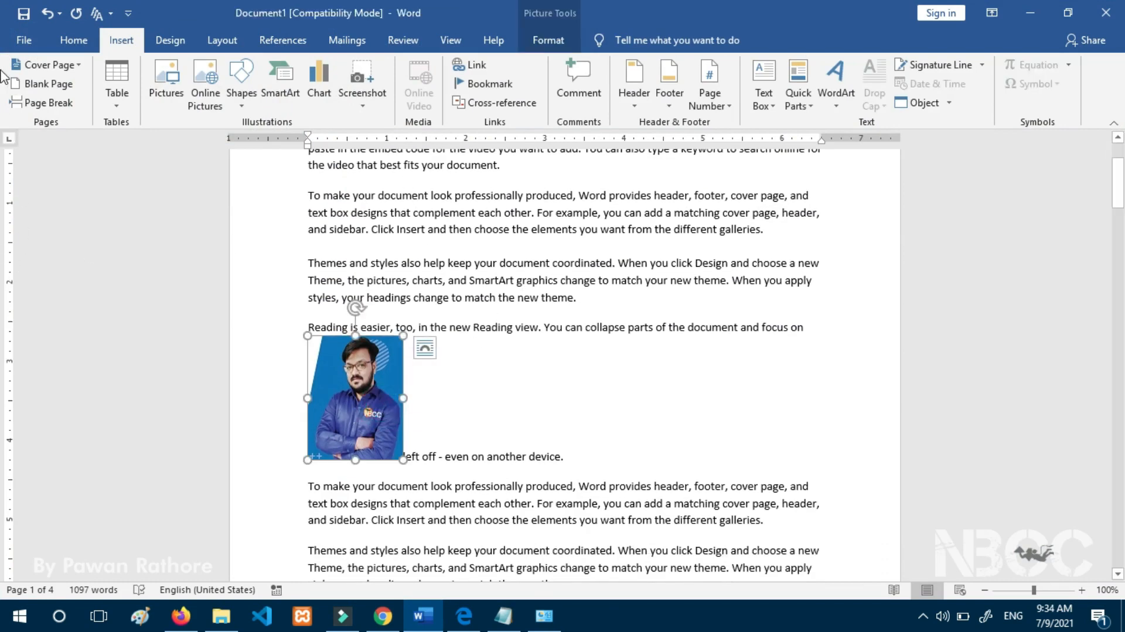
{"action": "left_click", "coordinate": [218, 38]}
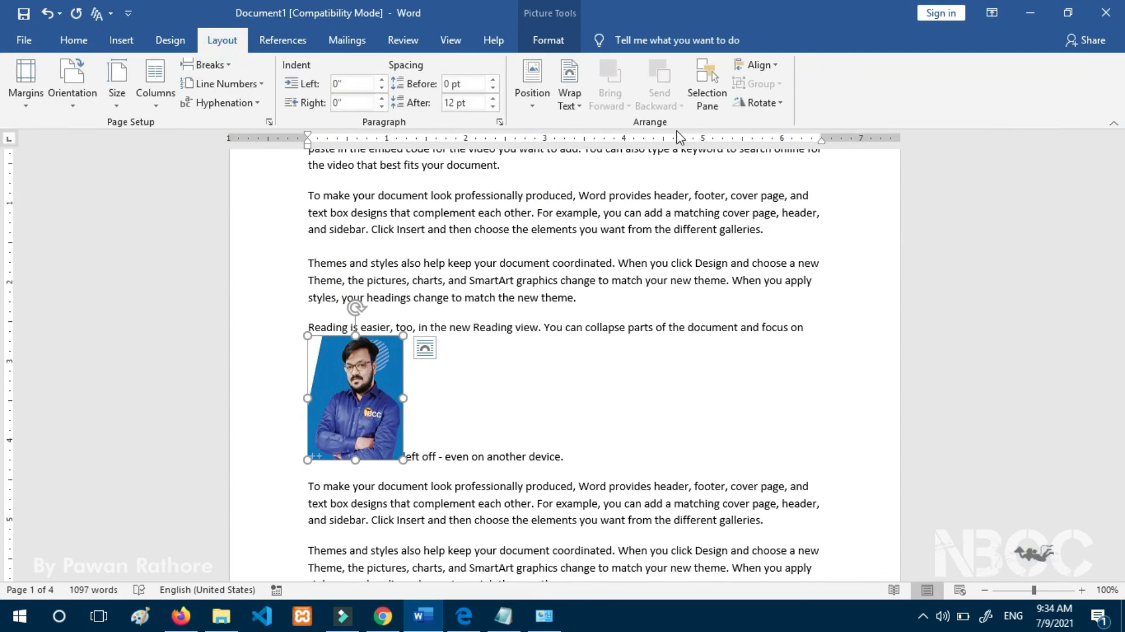
{"action": "left_click", "coordinate": [534, 105]}
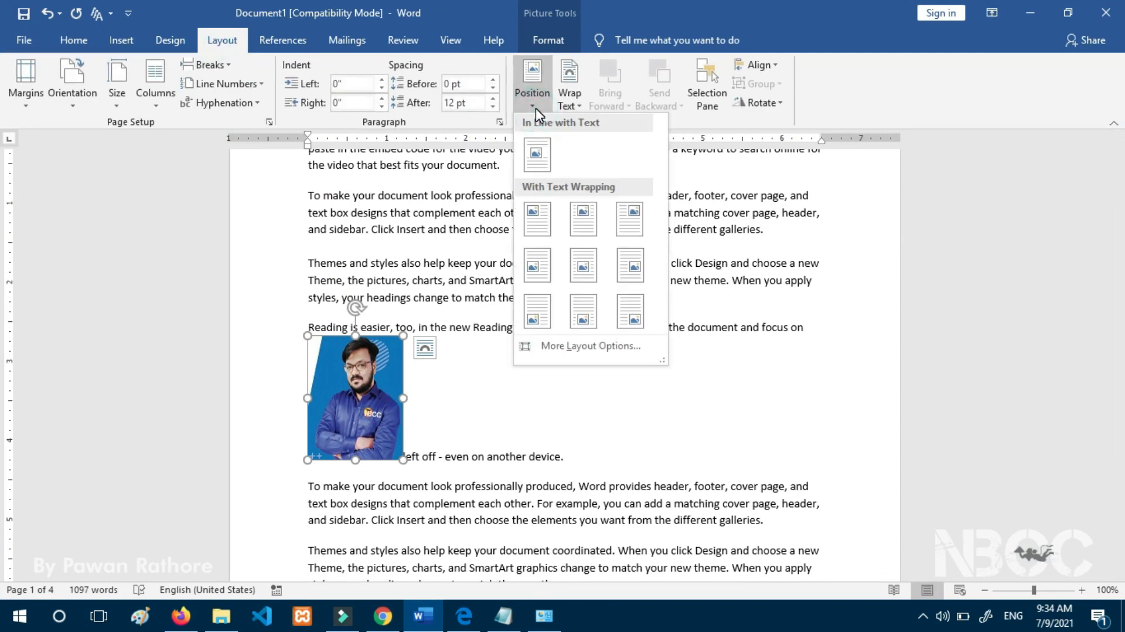
{"action": "left_click", "coordinate": [538, 218]}
{"action": "scroll", "coordinate": [615, 291], "scroll_direction": "up", "scroll_amount": 3}
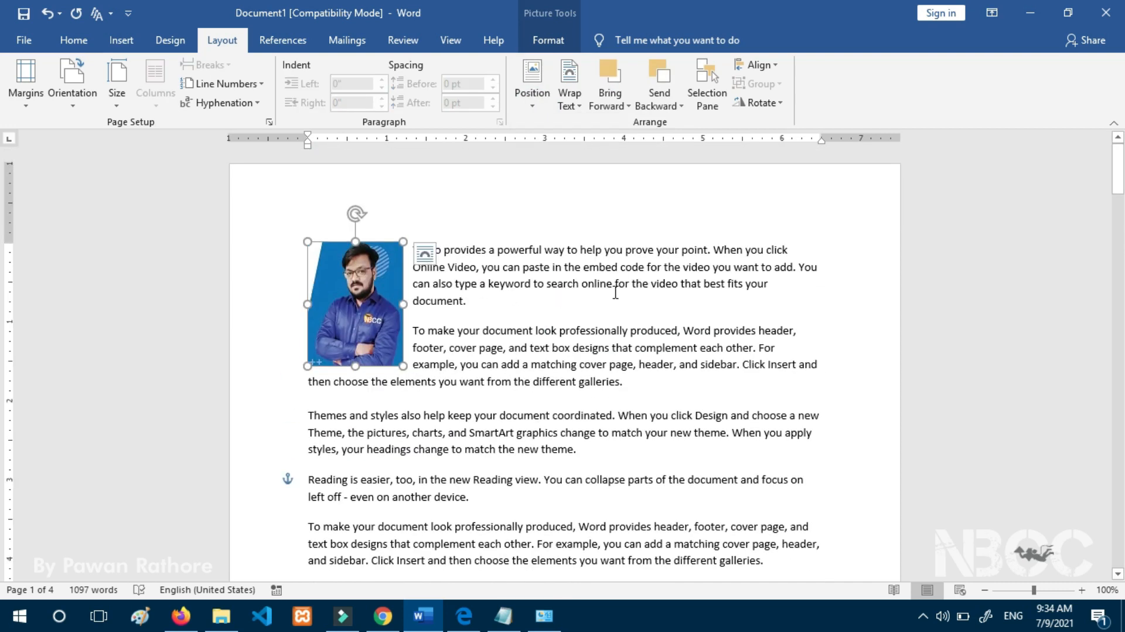
Position the picture at the top centre of the page, and move it to the middle centre with square text wrapping.
{"action": "left_click", "coordinate": [538, 113]}
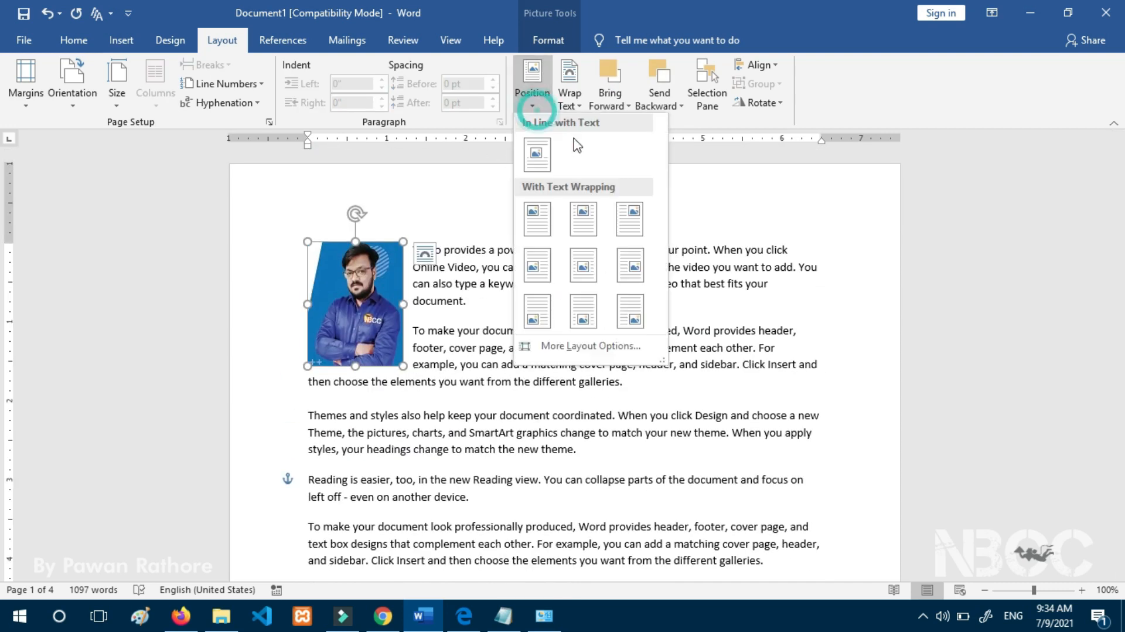
{"action": "left_click", "coordinate": [580, 221]}
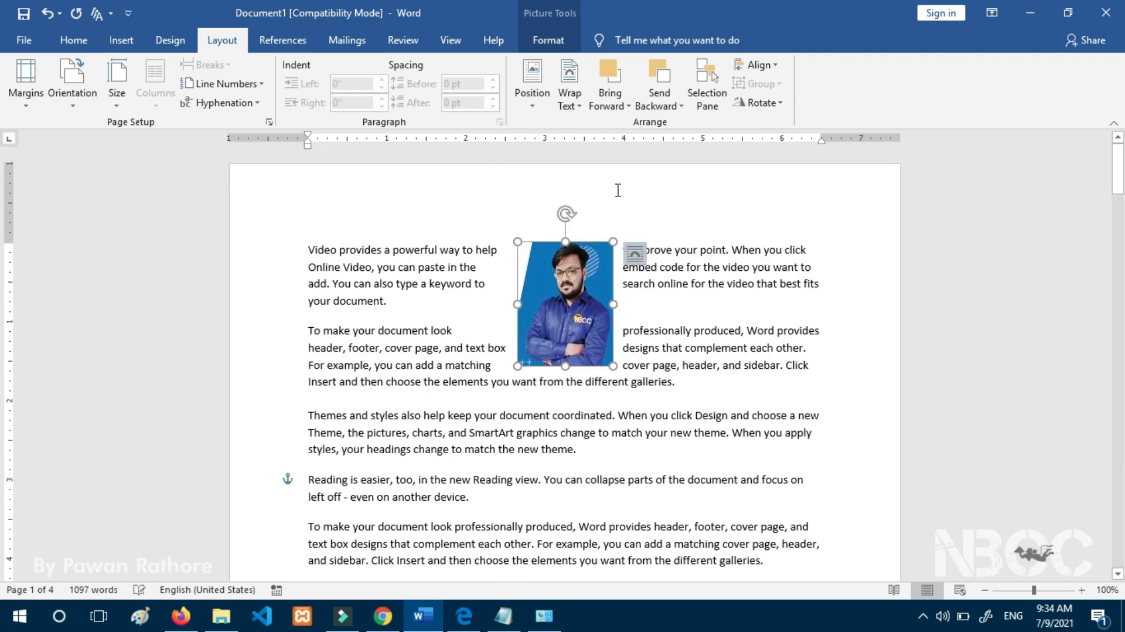
{"action": "left_click", "coordinate": [537, 103]}
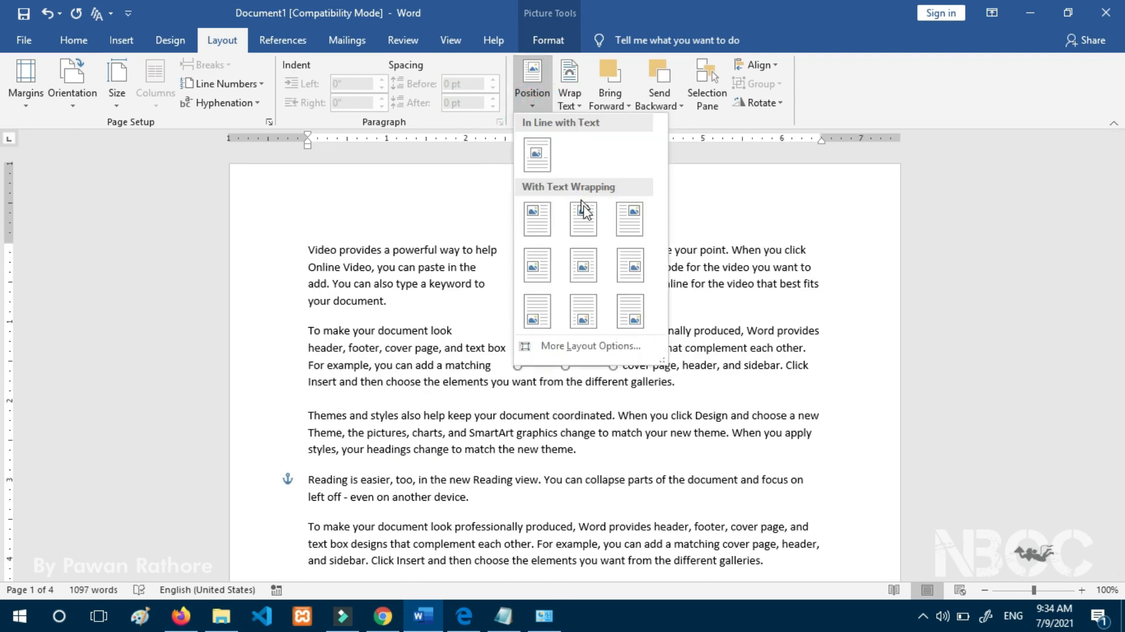
{"action": "left_click", "coordinate": [589, 272]}
{"action": "scroll", "coordinate": [658, 281], "scroll_direction": "down", "scroll_amount": 1}
{"action": "scroll", "coordinate": [658, 281], "scroll_direction": "down", "scroll_amount": 4}
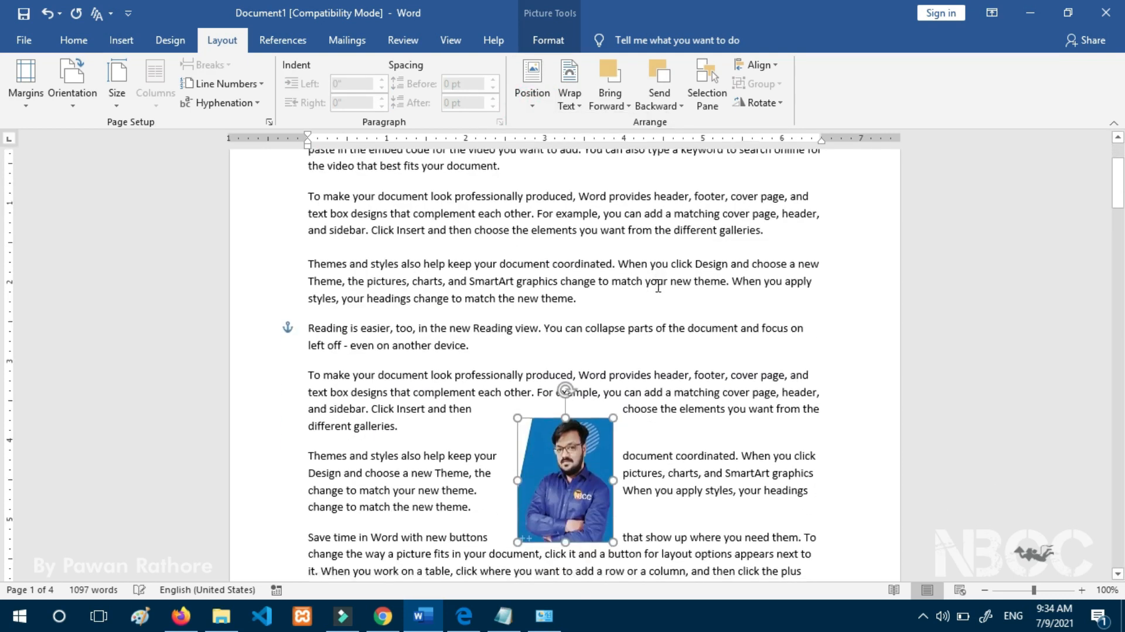
{"action": "scroll", "coordinate": [656, 281], "scroll_direction": "up", "scroll_amount": 4}
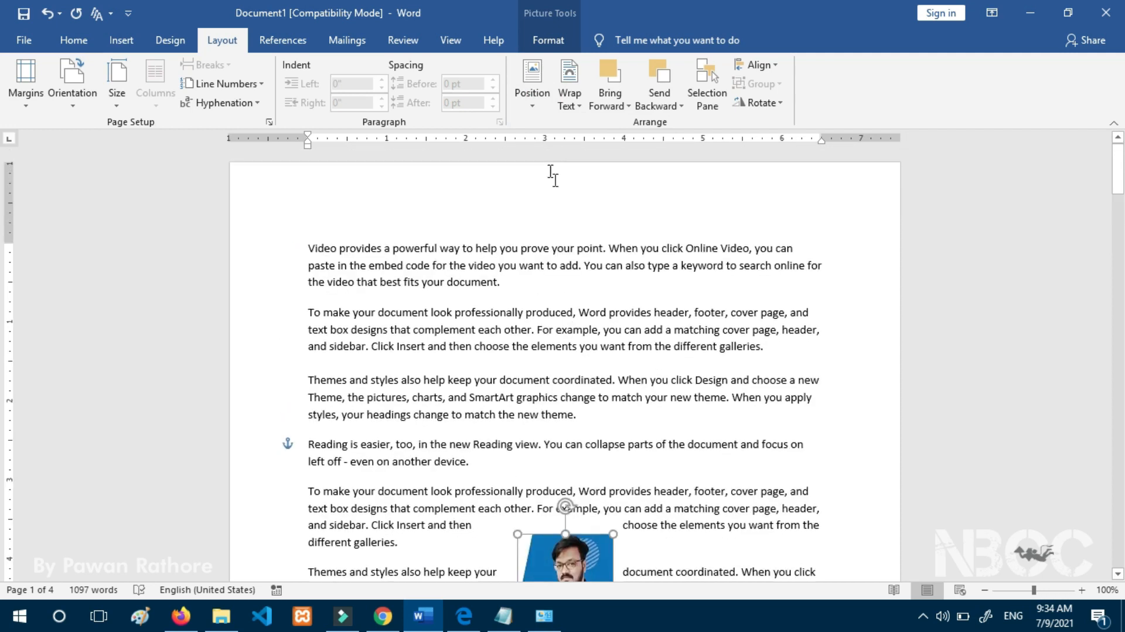
Return the picture to the top left of the page with square text wrapping.
{"action": "left_click", "coordinate": [532, 97]}
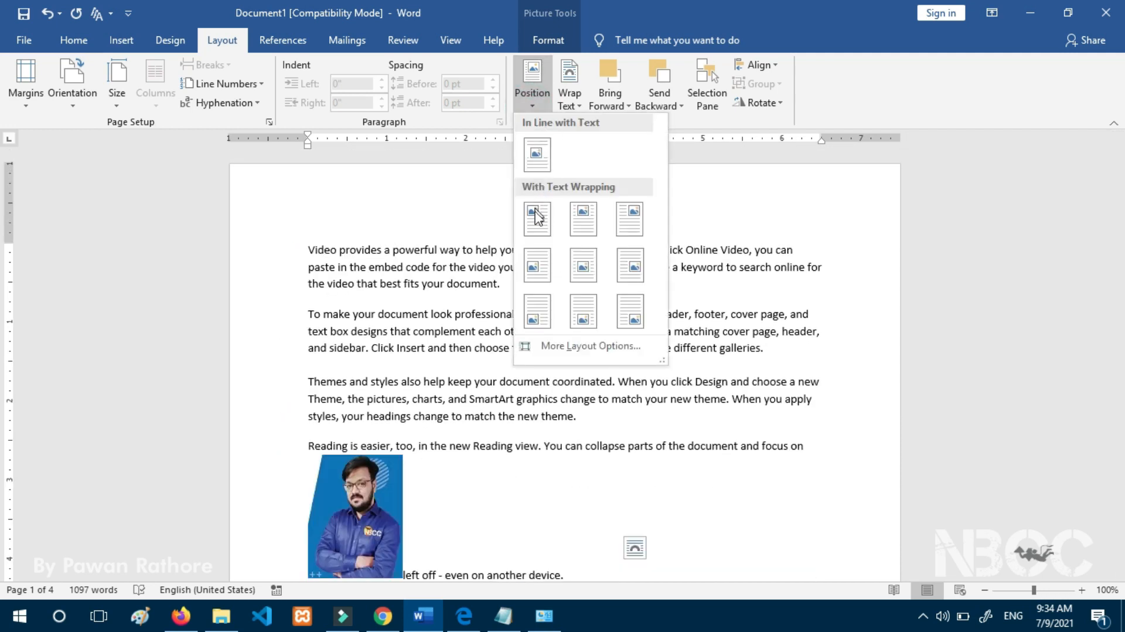
{"action": "left_click", "coordinate": [536, 217]}
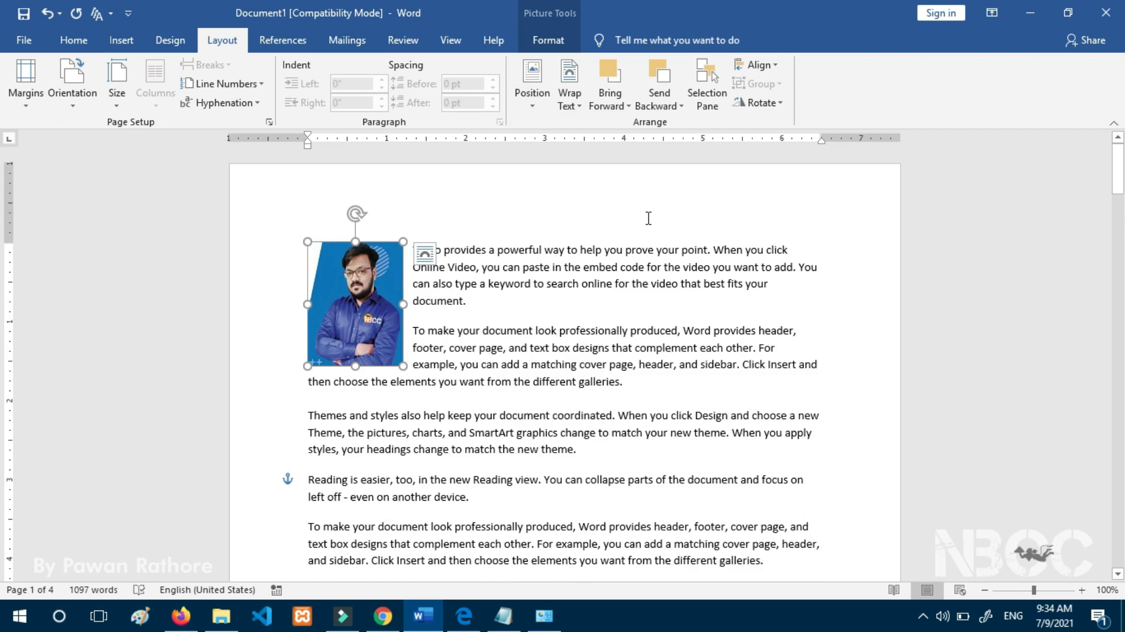
Set the picture's wrapping to In Front of Text and move it to the centre, over the second and third paragraphs.
{"action": "left_click", "coordinate": [578, 107]}
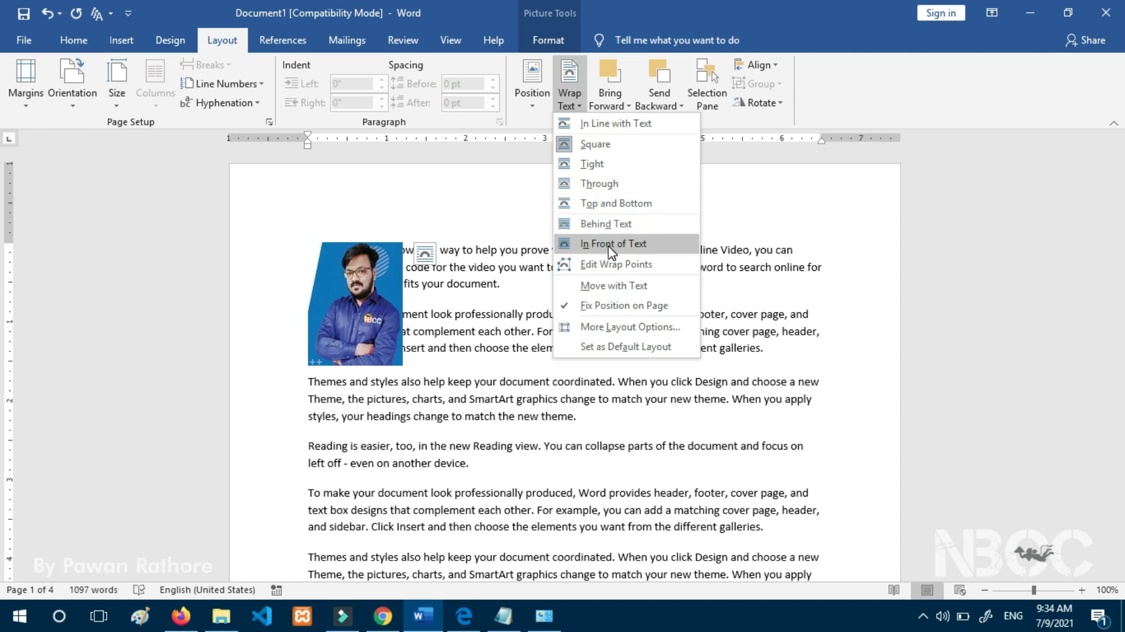
{"action": "left_click", "coordinate": [611, 248]}
{"action": "left_click_drag", "start_coordinate": [376, 305], "coordinate": [624, 383]}
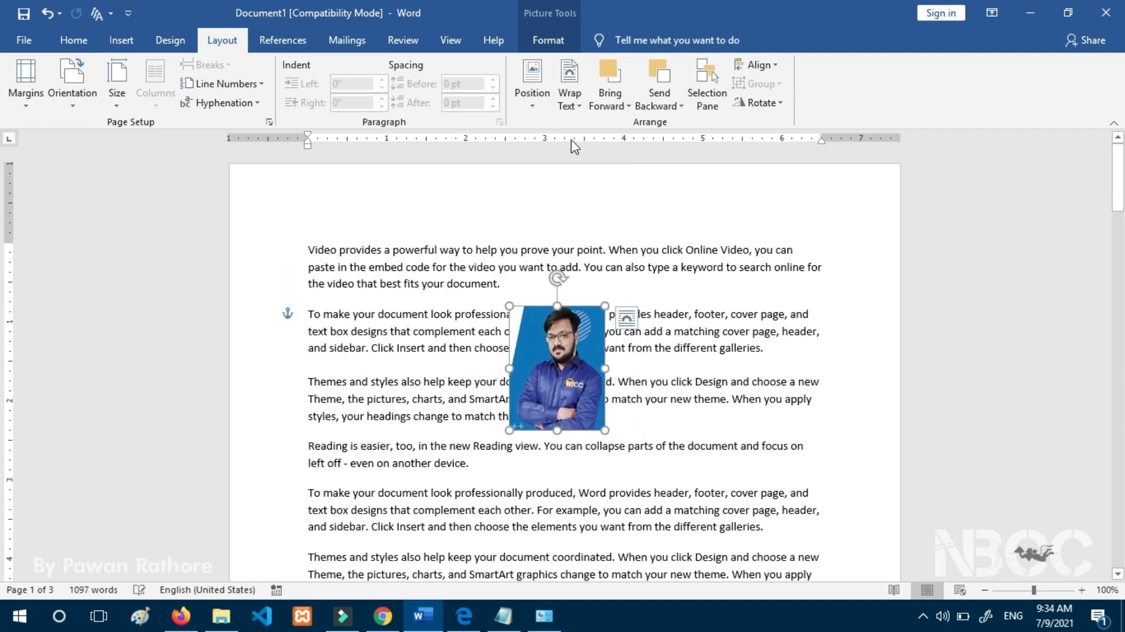
Edit the picture's wrap points, pulling all four corners outward to widen the gap between the picture and the surrounding text.
{"action": "left_click", "coordinate": [573, 115]}
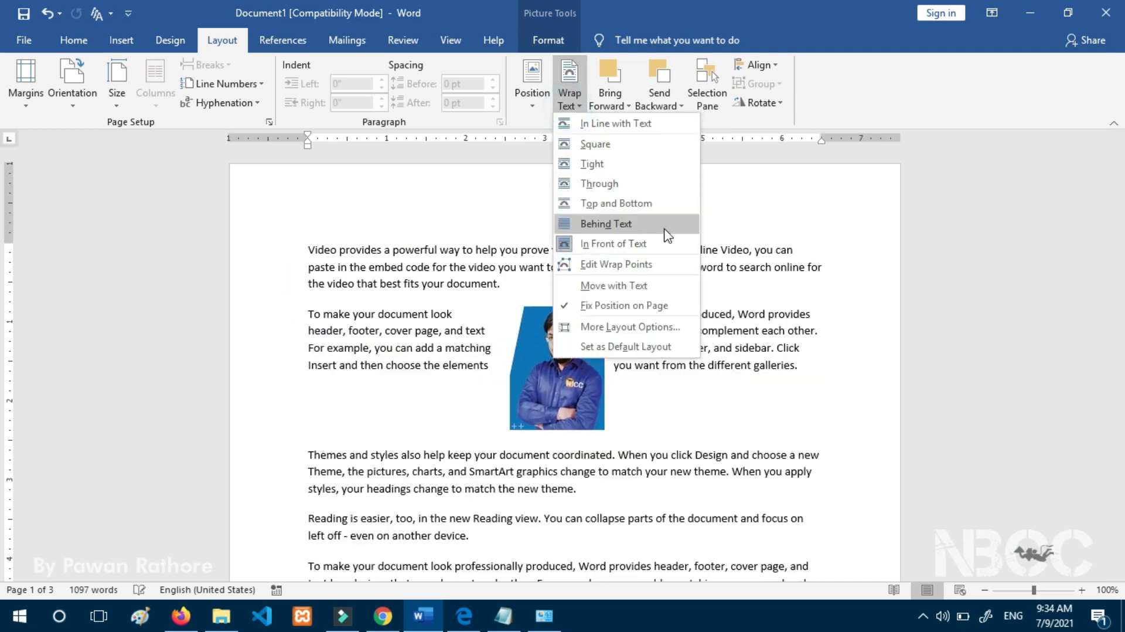
{"action": "left_click", "coordinate": [631, 265]}
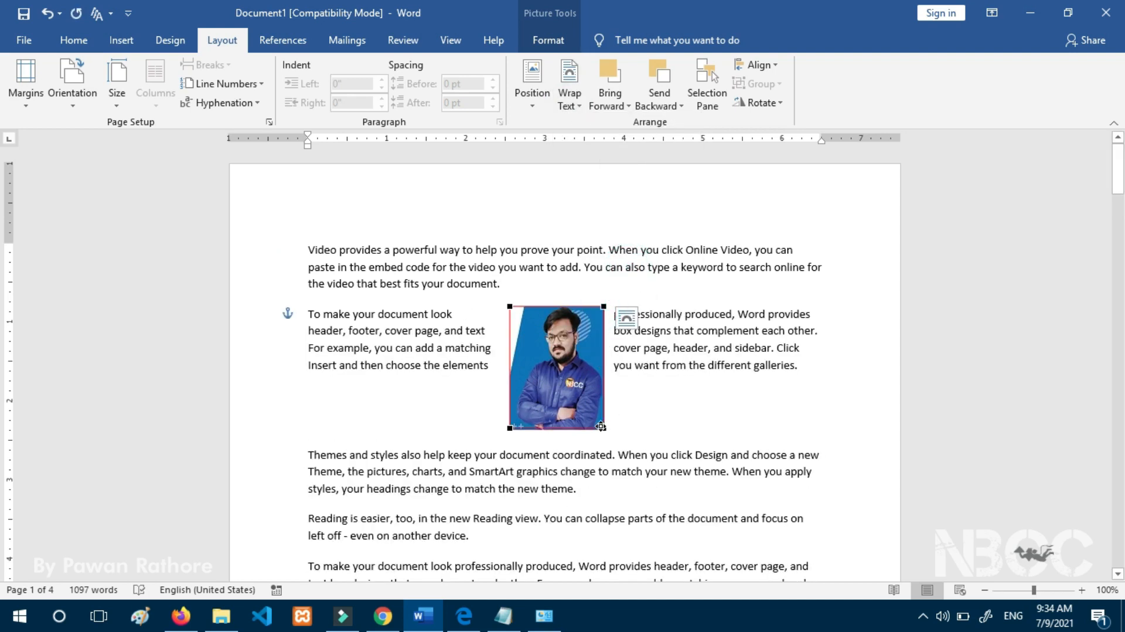
{"action": "left_click_drag", "start_coordinate": [604, 428], "coordinate": [634, 462]}
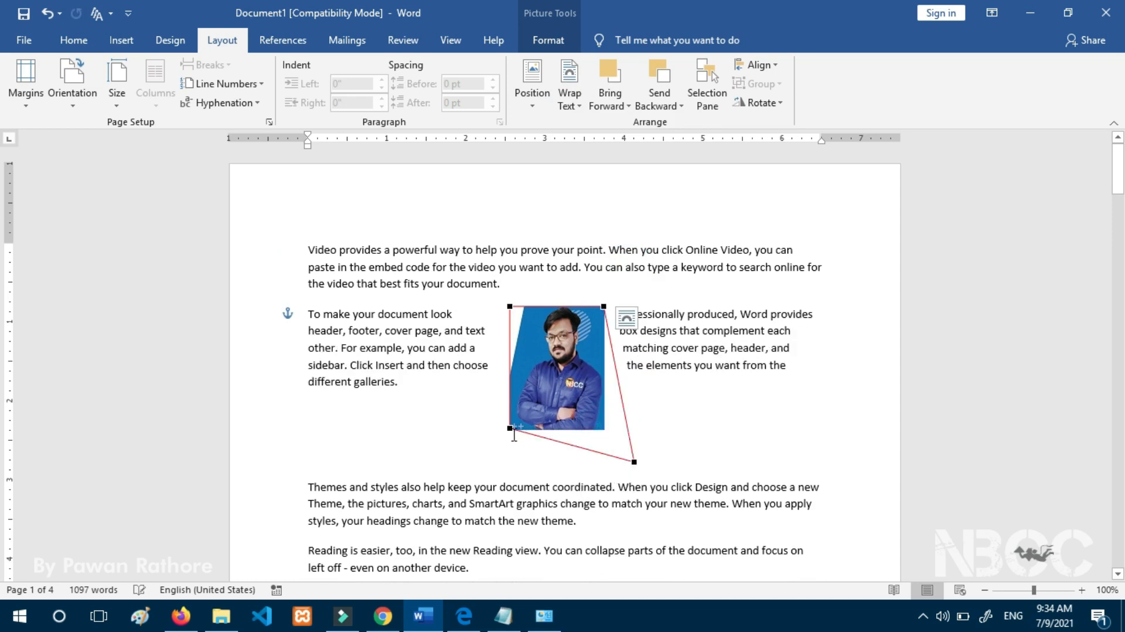
{"action": "left_click_drag", "start_coordinate": [510, 428], "coordinate": [464, 487]}
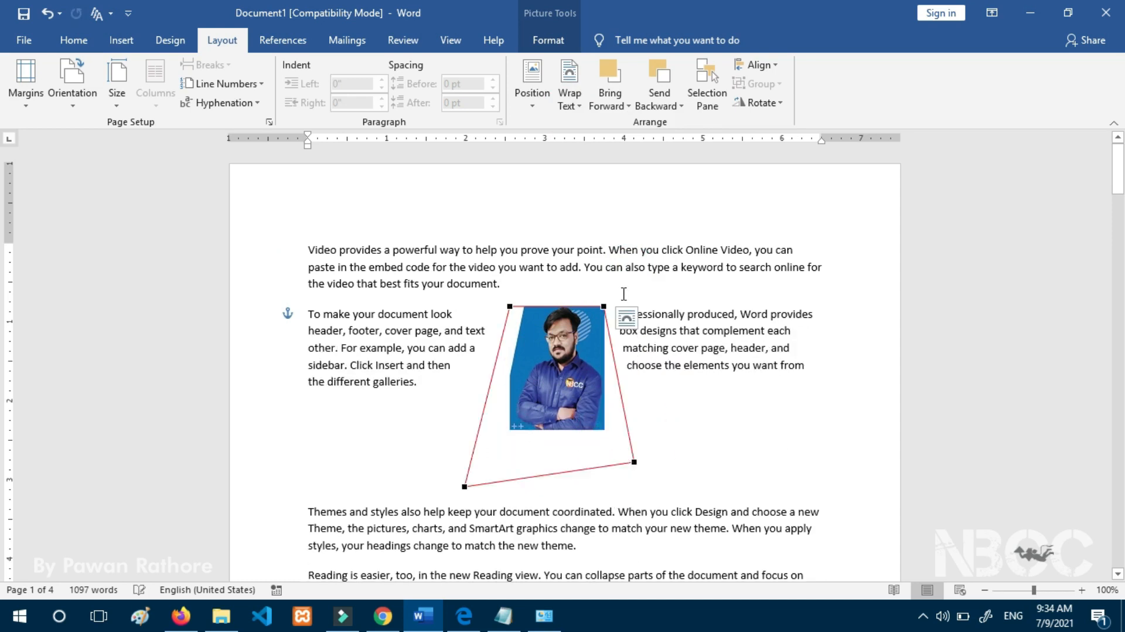
{"action": "left_click_drag", "start_coordinate": [604, 306], "coordinate": [643, 269]}
{"action": "left_click_drag", "start_coordinate": [510, 306], "coordinate": [462, 283]}
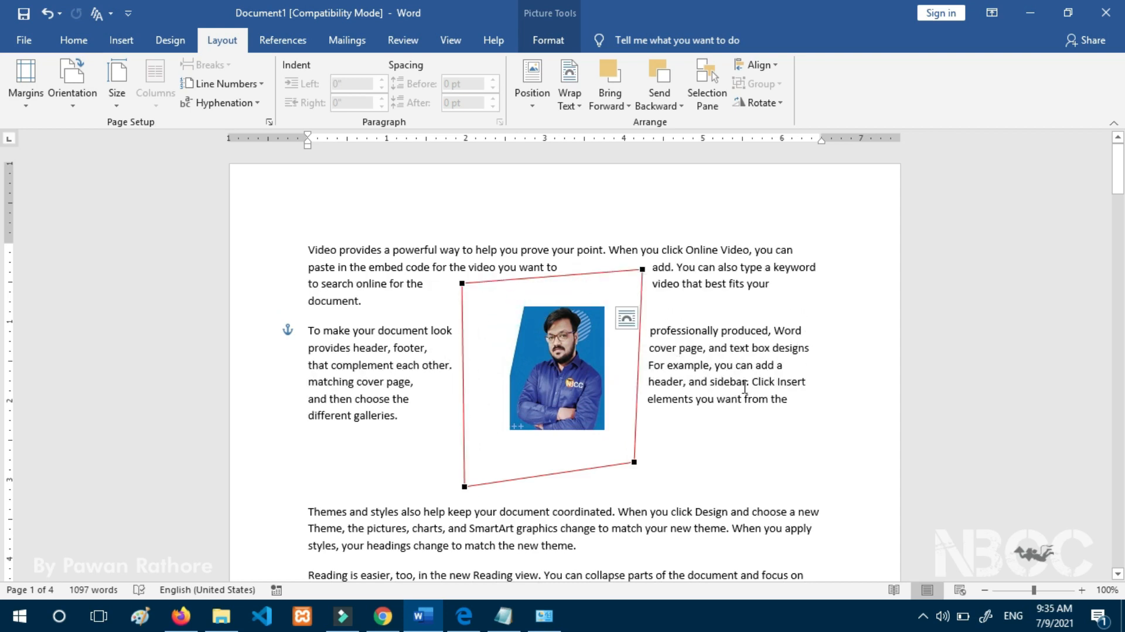
Undo the latest wrap point edits and set the picture's text wrapping to Square.
{"action": "key", "text": "ctrl+z"}
{"action": "key", "text": "ctrl+z"}
{"action": "key", "text": "ctrl+z"}
{"action": "key", "text": "ctrl+z"}
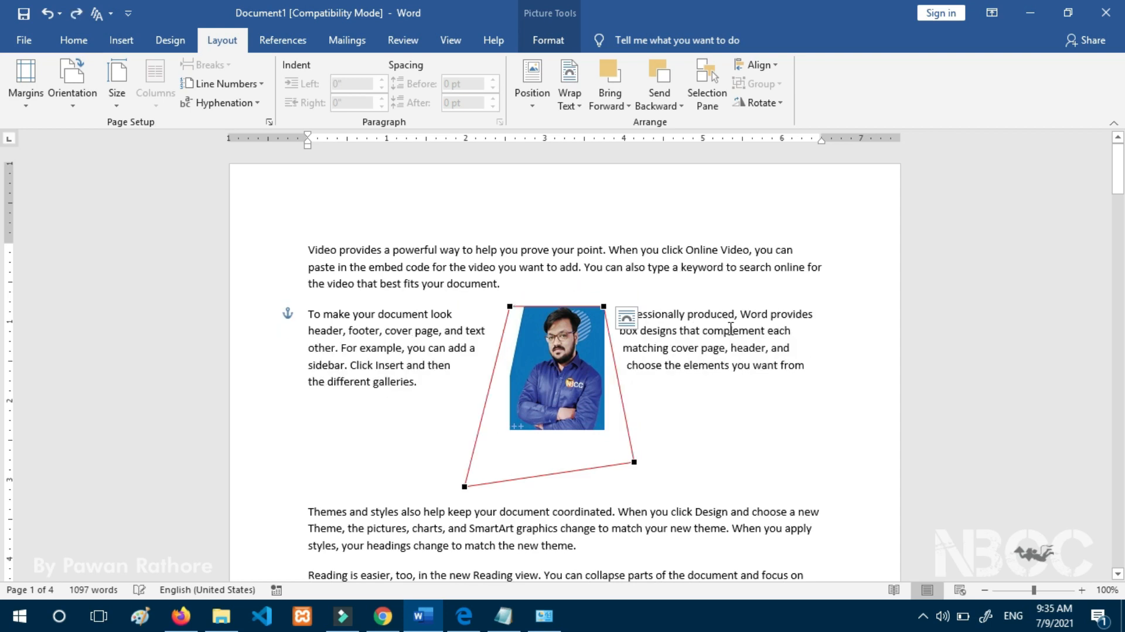
{"action": "left_click", "coordinate": [571, 99]}
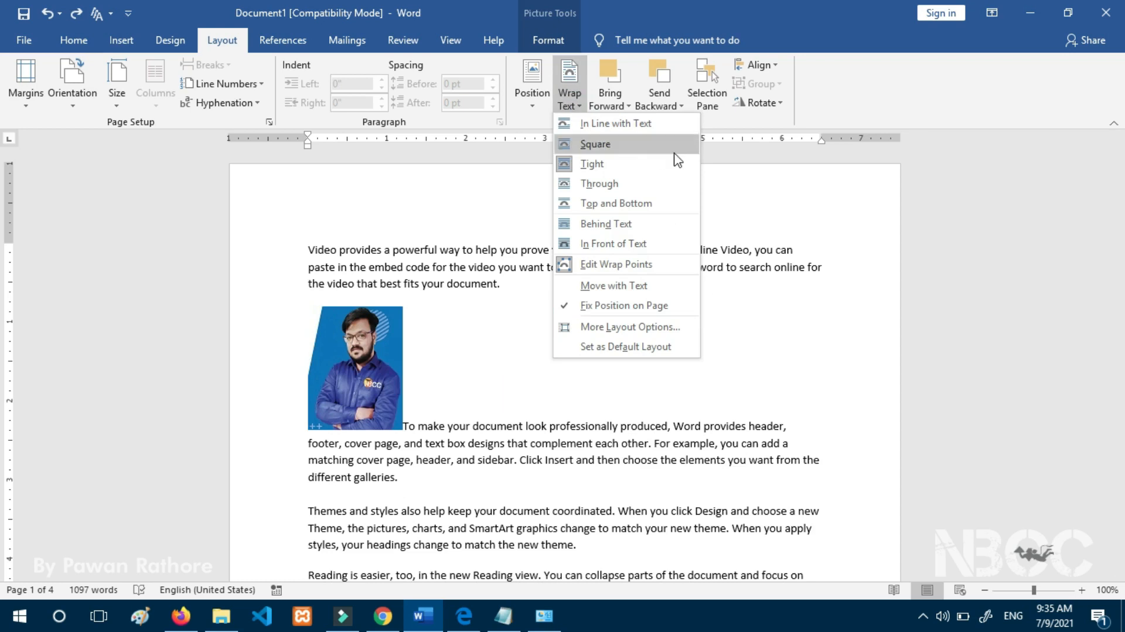
{"action": "left_click", "coordinate": [595, 144]}
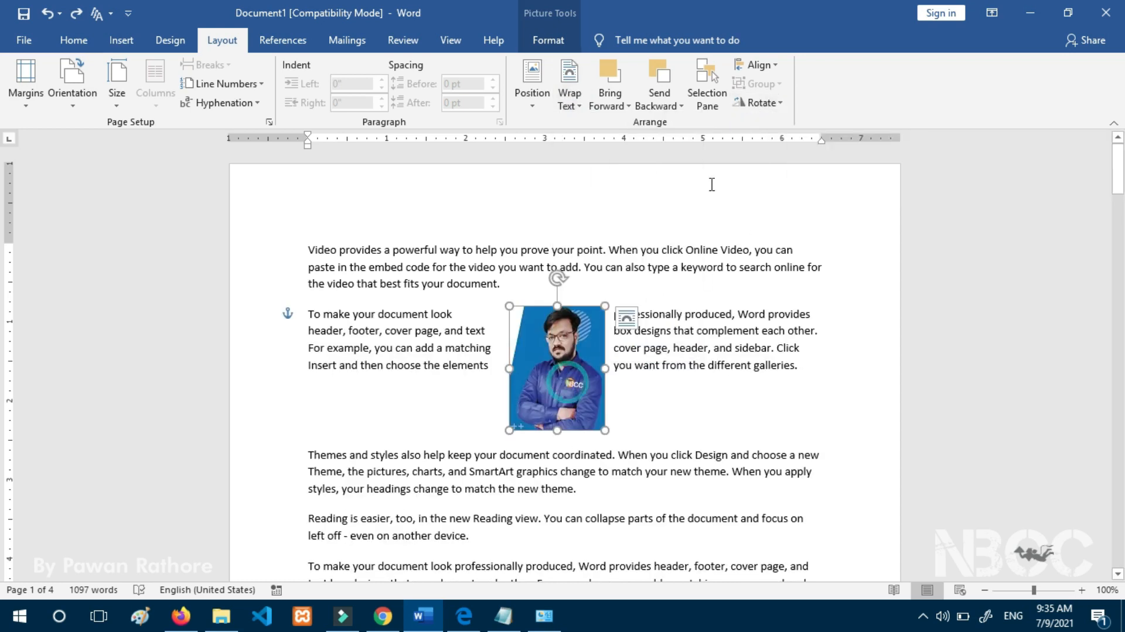
Rotate the picture left 90° and turn it back with a right 90° rotation.
{"action": "left_click", "coordinate": [759, 102]}
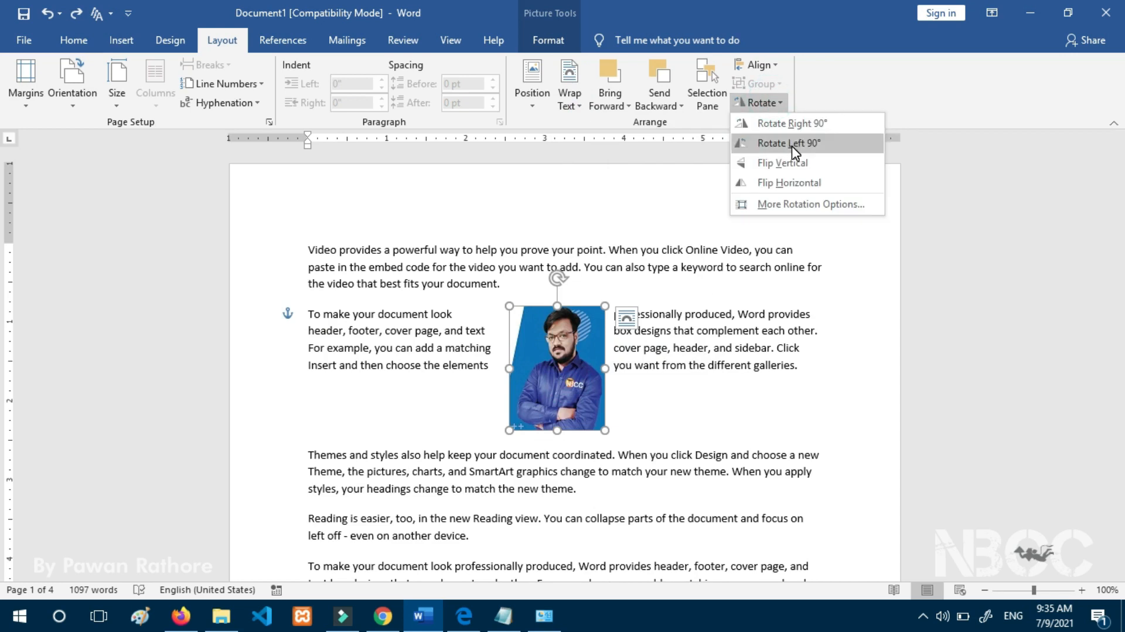
{"action": "left_click", "coordinate": [793, 147]}
{"action": "left_click", "coordinate": [775, 107]}
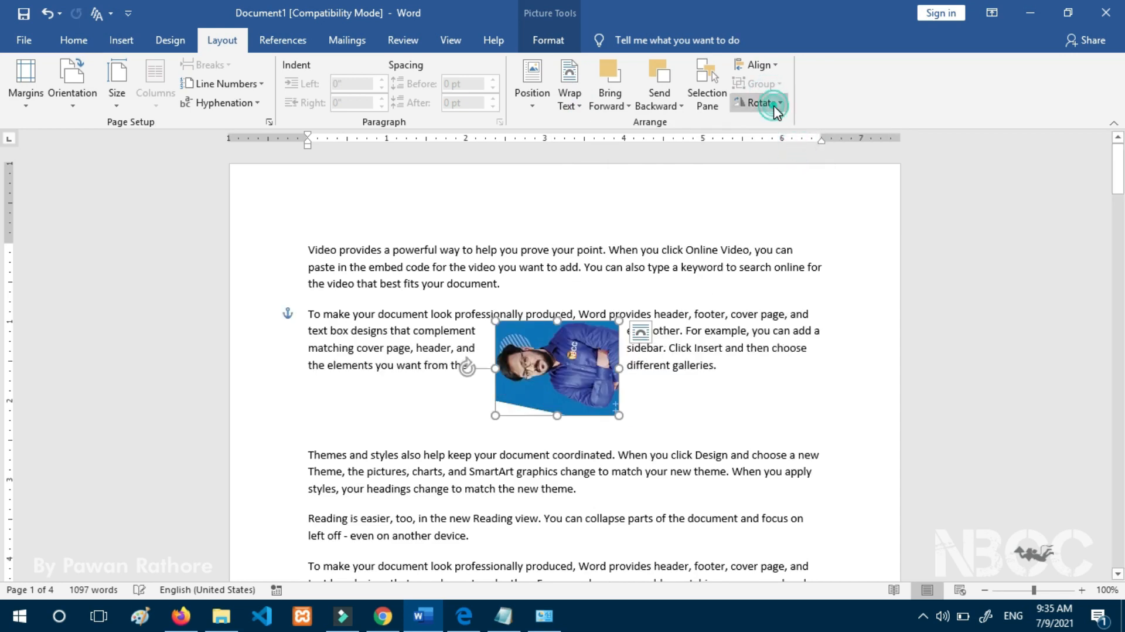
{"action": "left_click", "coordinate": [784, 120]}
Flip the picture horizontally and leave the rotation options without applying another change.
{"action": "left_click", "coordinate": [776, 108]}
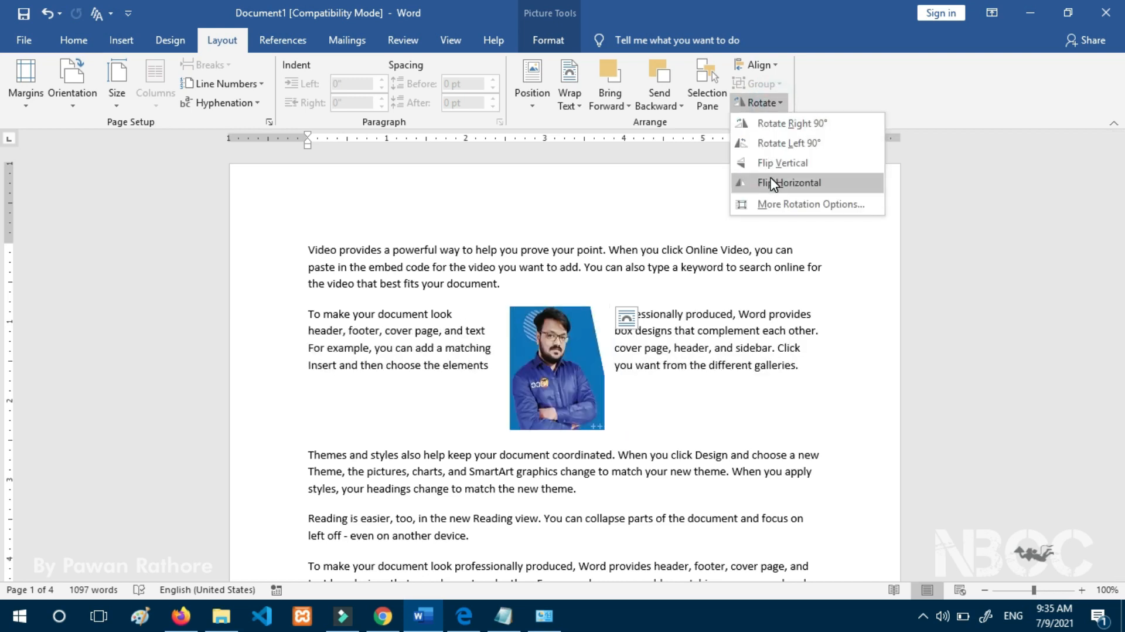
{"action": "left_click", "coordinate": [772, 184]}
{"action": "left_click", "coordinate": [774, 106]}
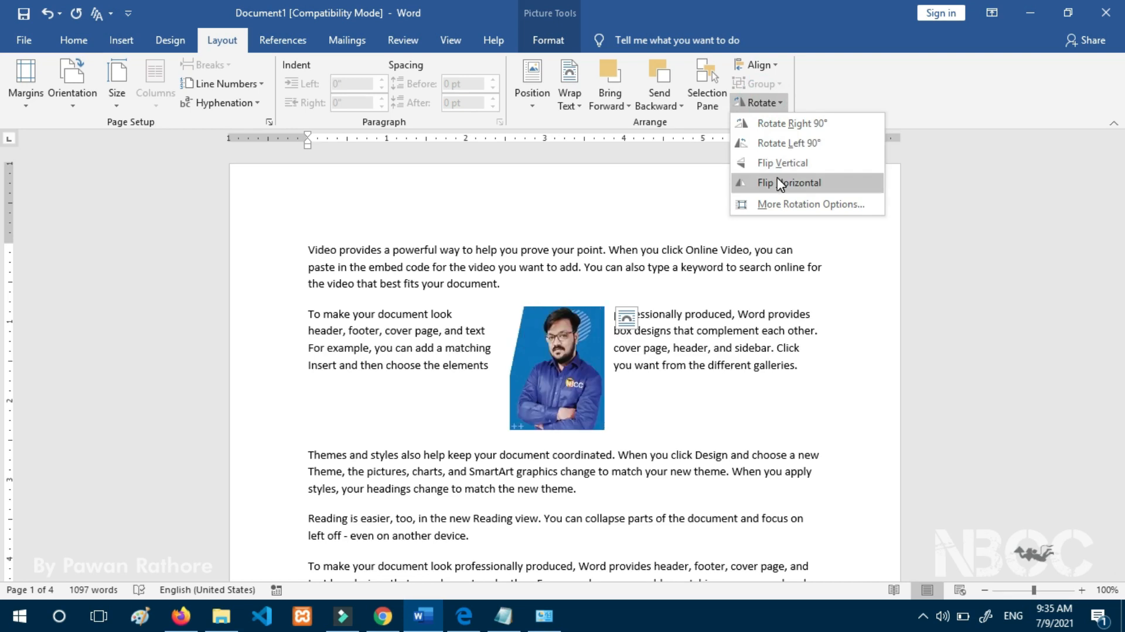
{"action": "left_click", "coordinate": [889, 309]}
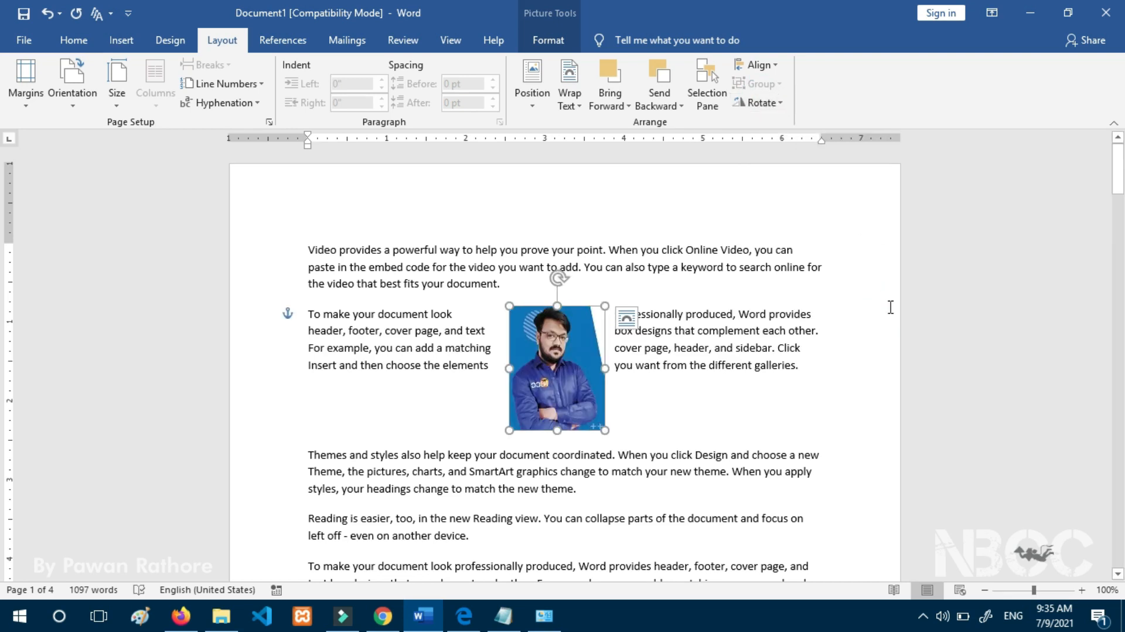